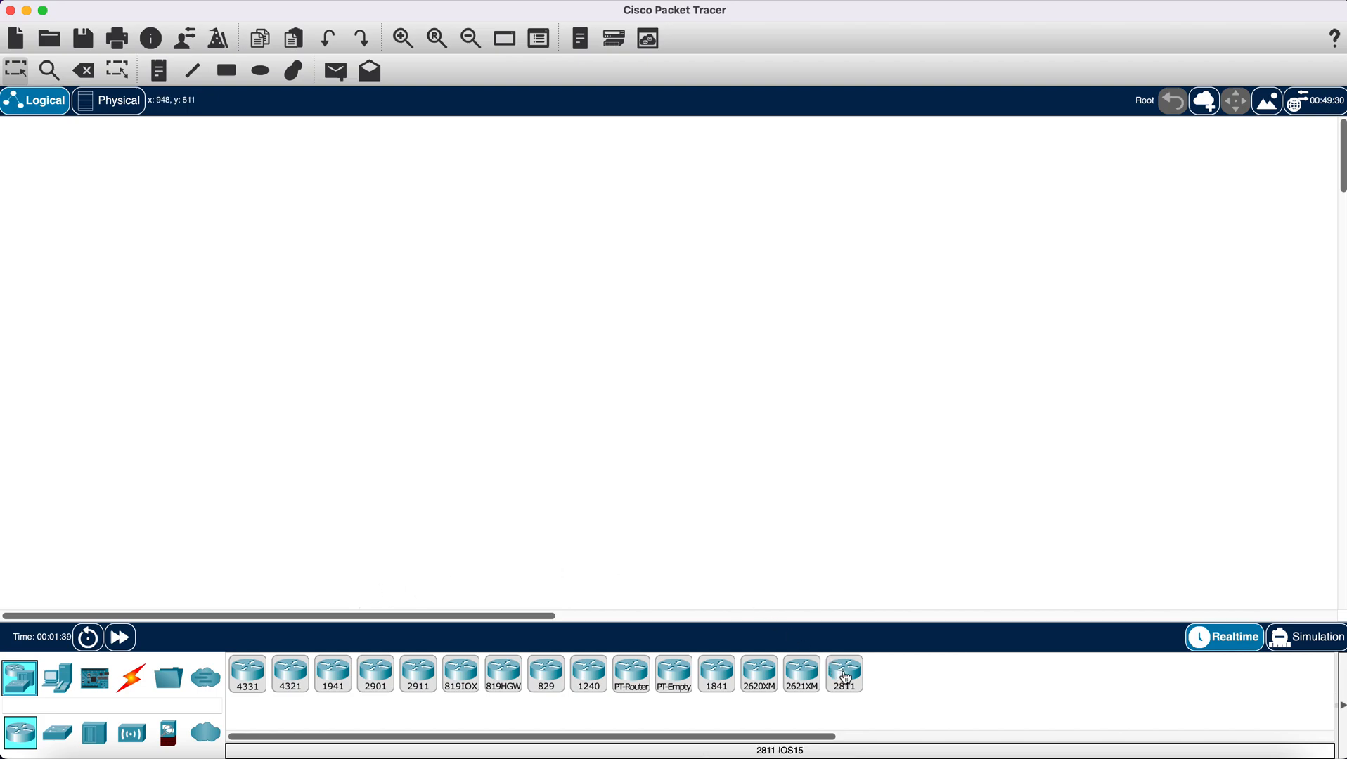
- Place a 2811 router in the empty workspace and a 2960 switch directly below it
drag(843, 682, 735, 290)
drag(631, 166, 976, 189)
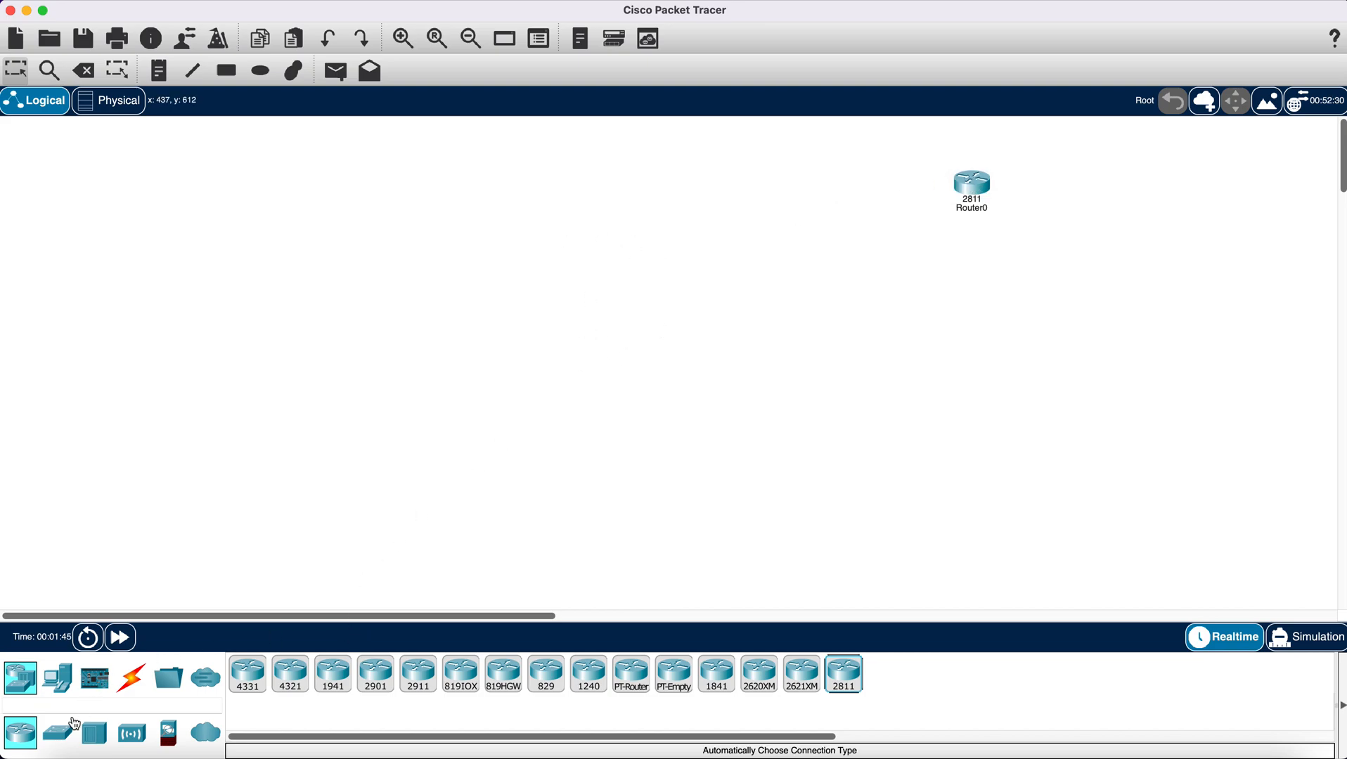
click(57, 734)
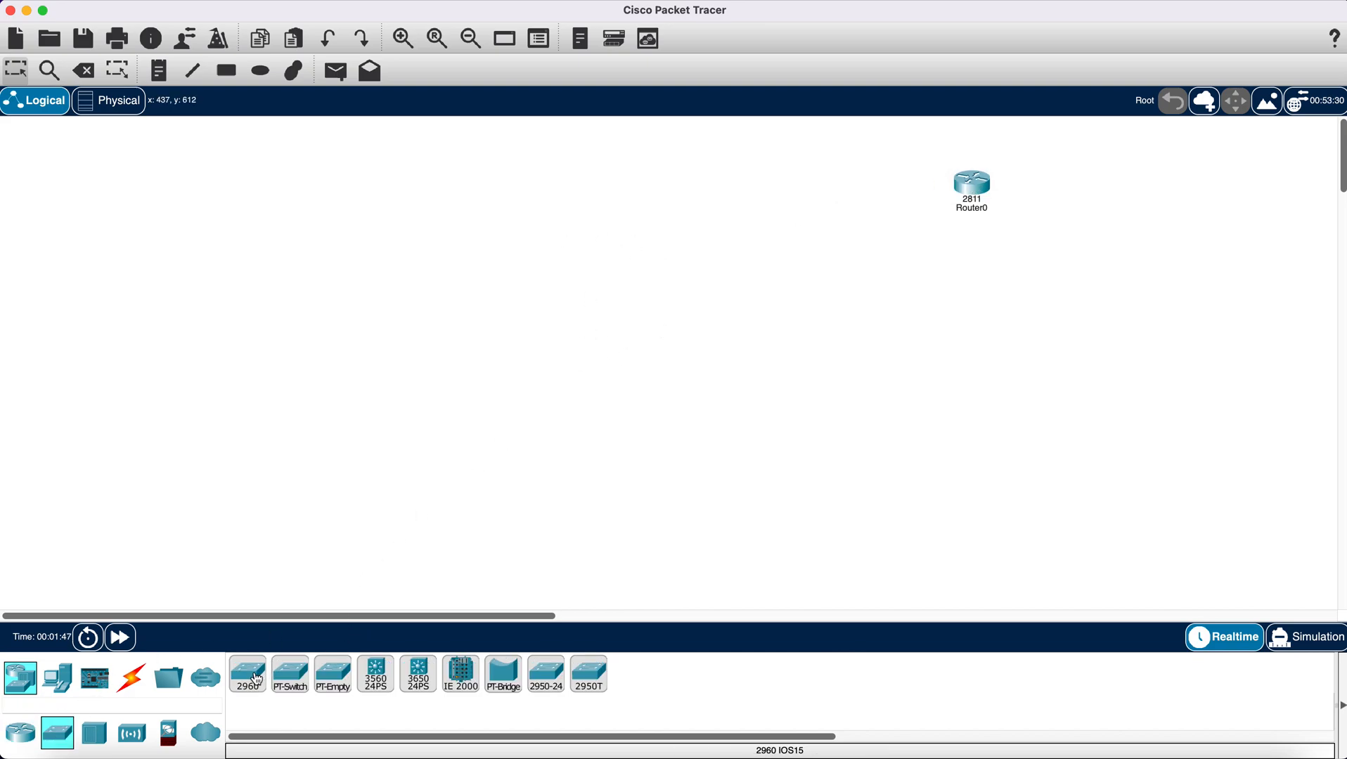
drag(252, 679, 980, 294)
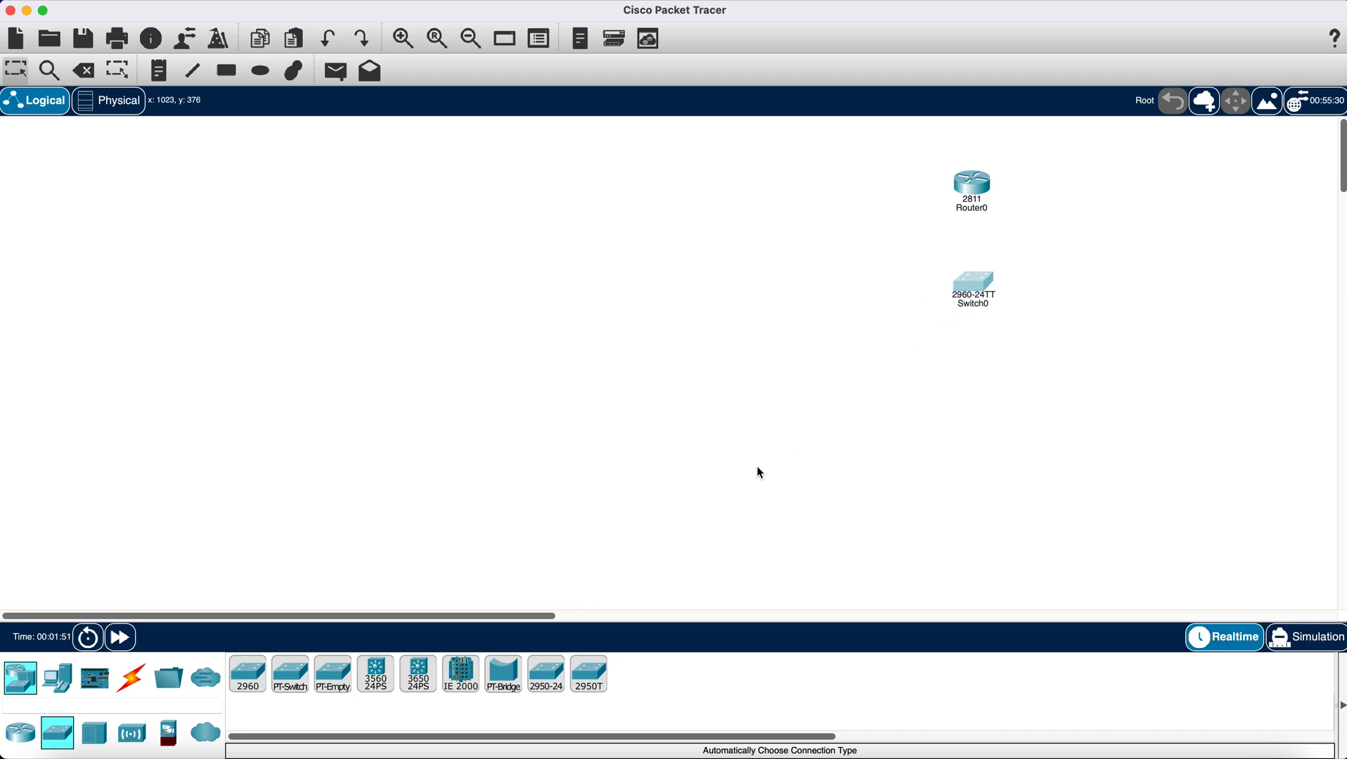
- Add two 7960 IP phones below the switch and a PC on the outer side of each phone
click(58, 679)
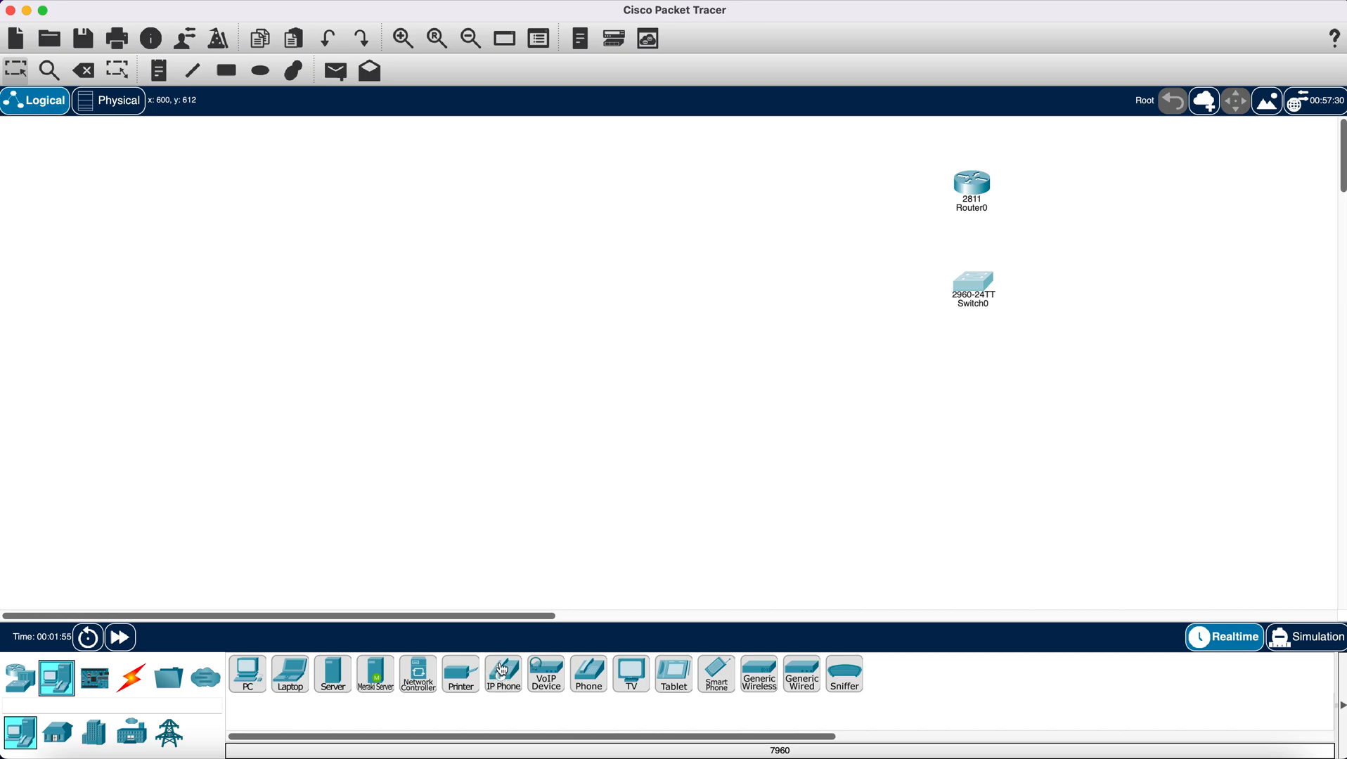
drag(503, 679, 1038, 396)
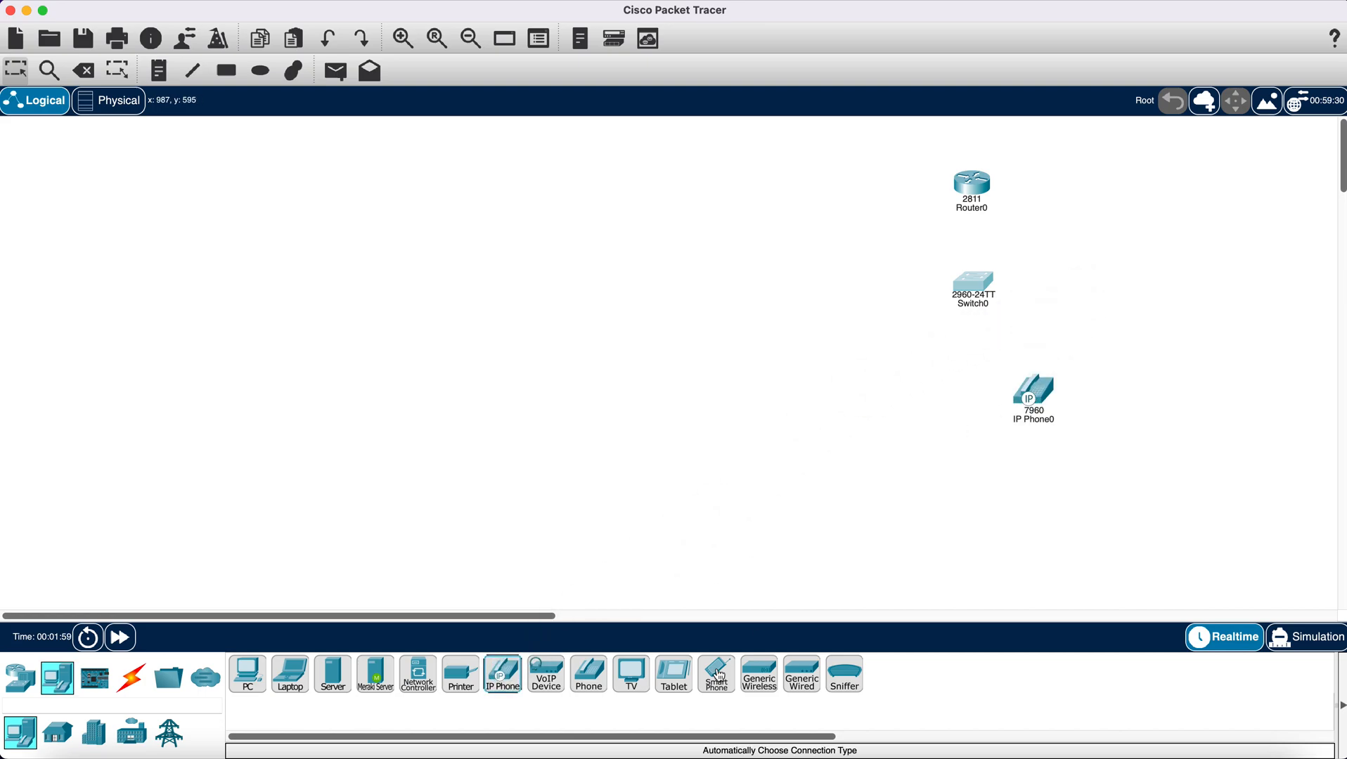
drag(503, 678, 906, 425)
drag(253, 677, 770, 422)
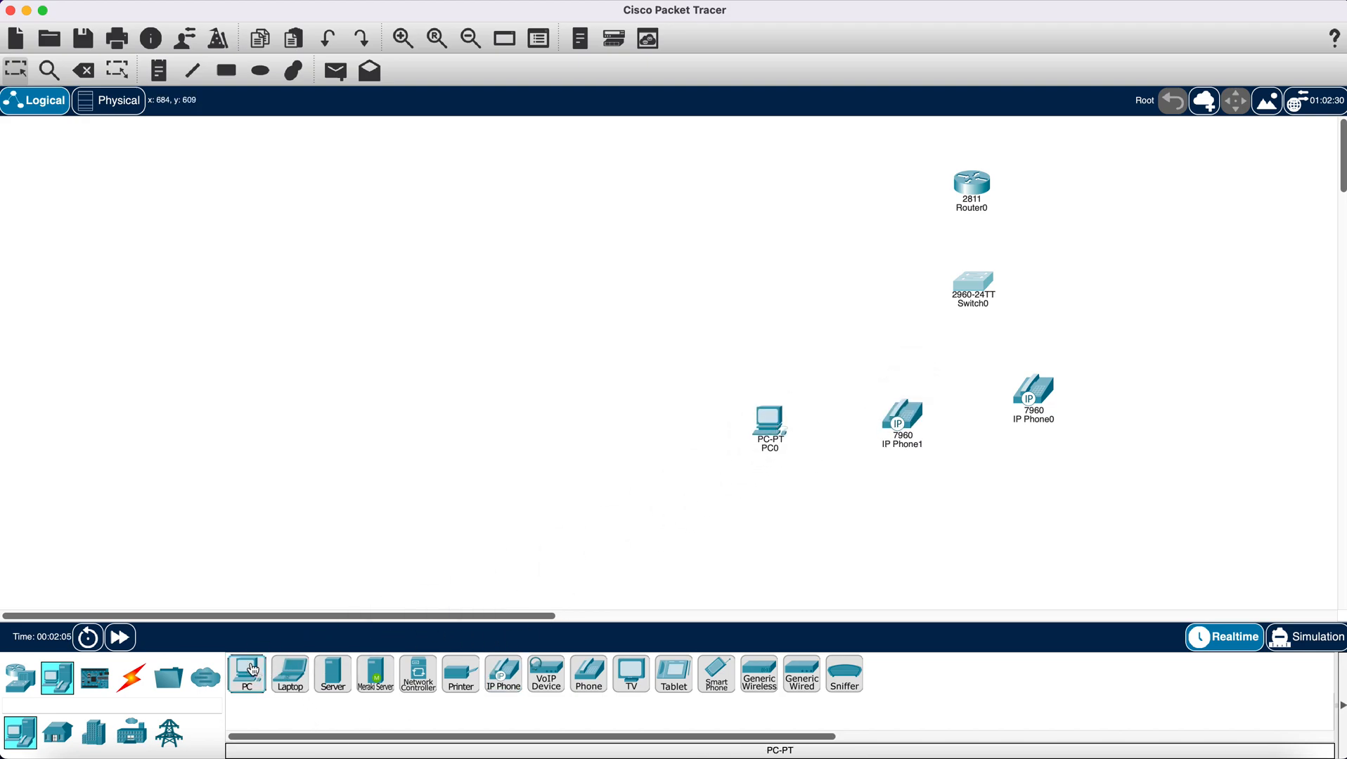
drag(250, 674, 1166, 409)
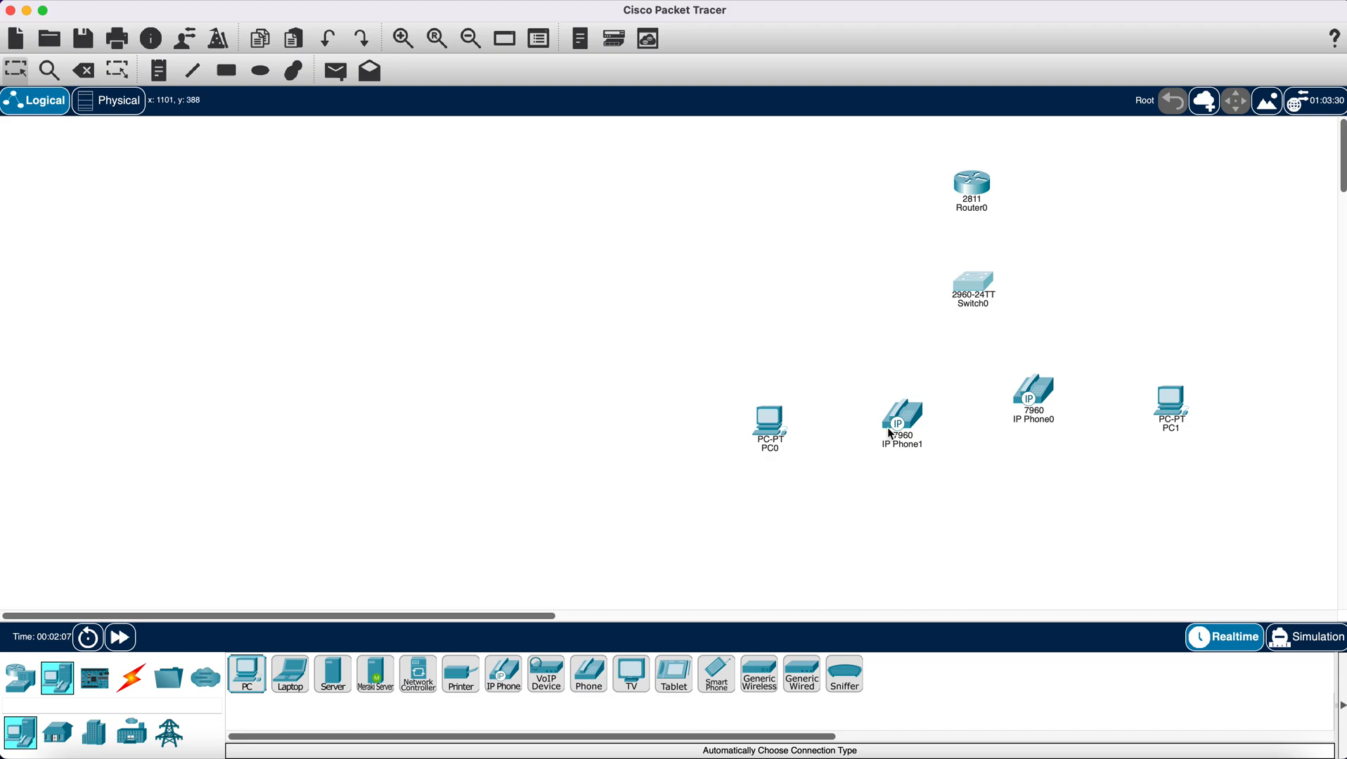
- Reposition IP Phone1, PC0 and PC1 so the phones and PCs form an even row below the switch
mouse_move(892, 427)
mouse_down()
mouse_move(927, 408)
mouse_move(908, 410)
mouse_up()
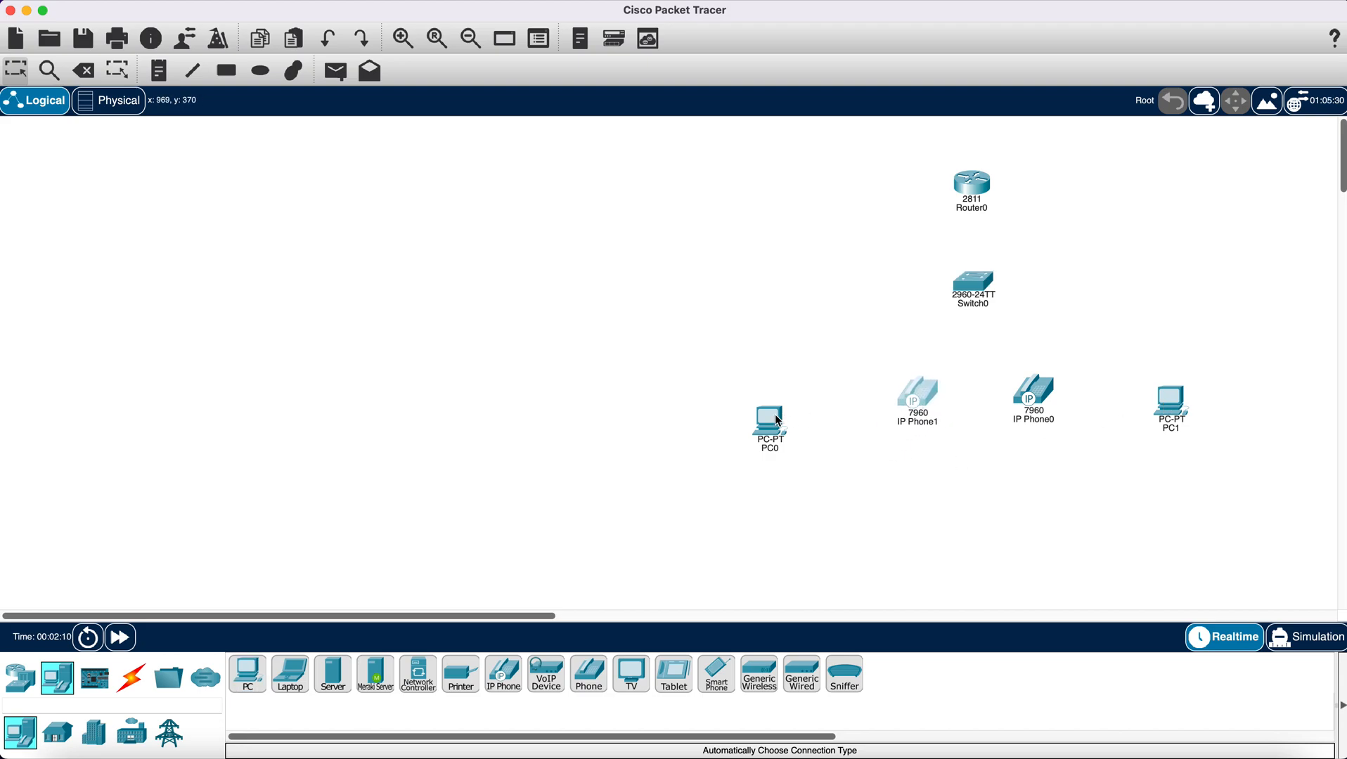
drag(778, 423, 809, 403)
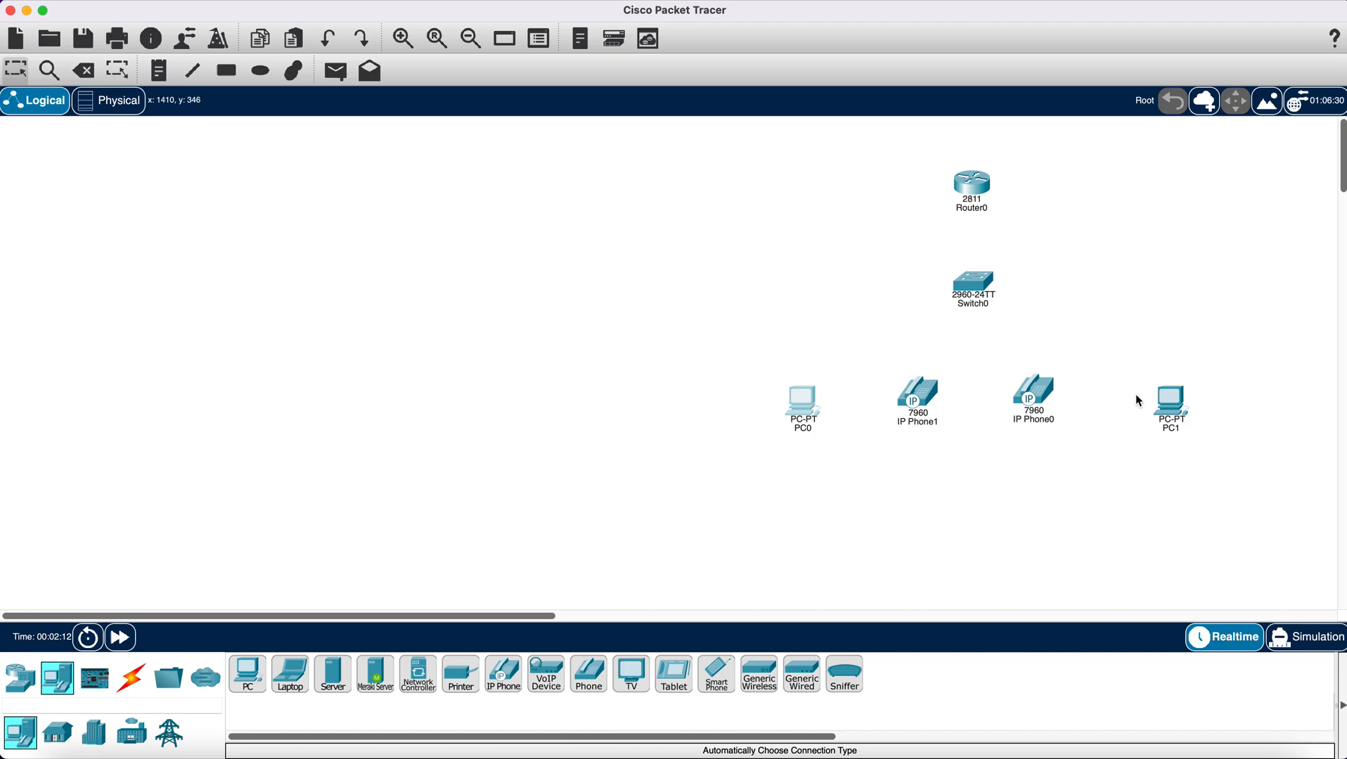
drag(1168, 412, 1158, 393)
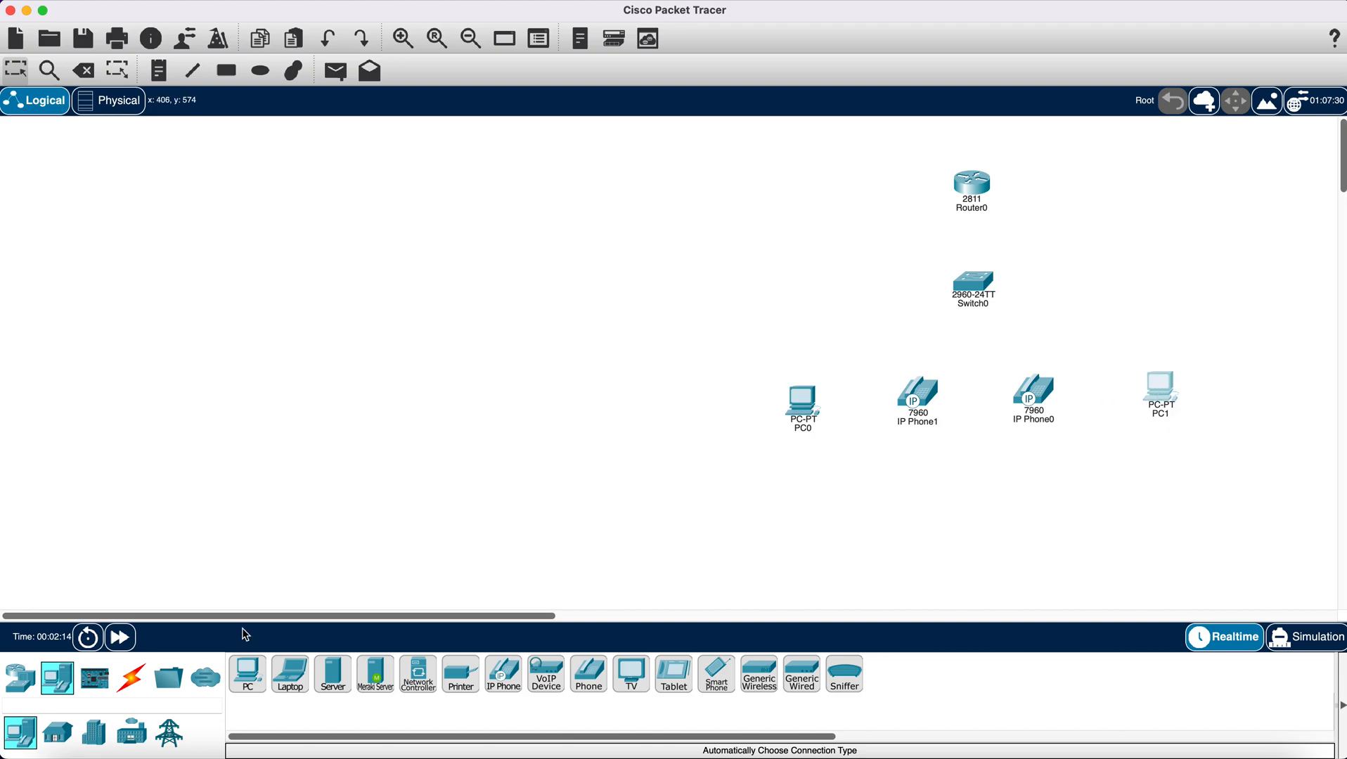
- Connect the 2811 router to the 2960 switch using the automatically chosen connection type
click(130, 678)
click(247, 676)
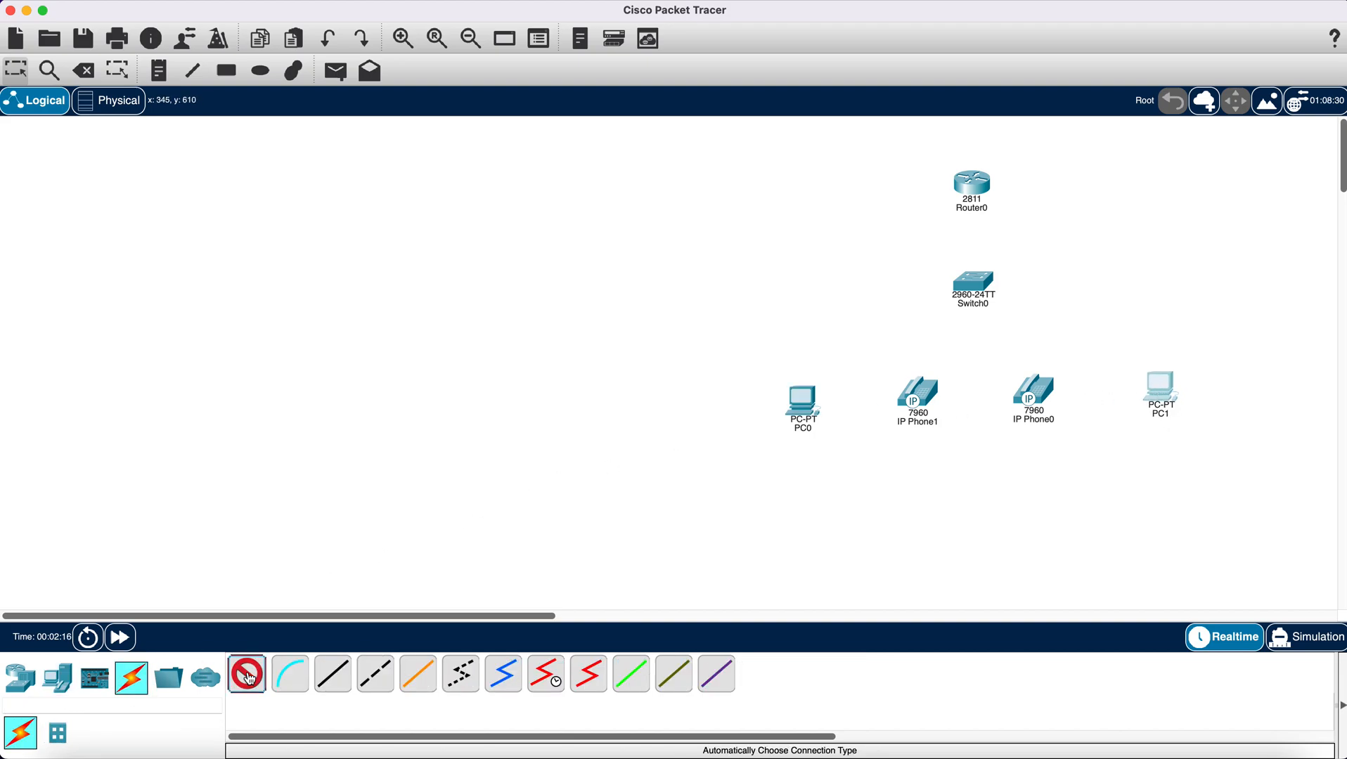
click(973, 191)
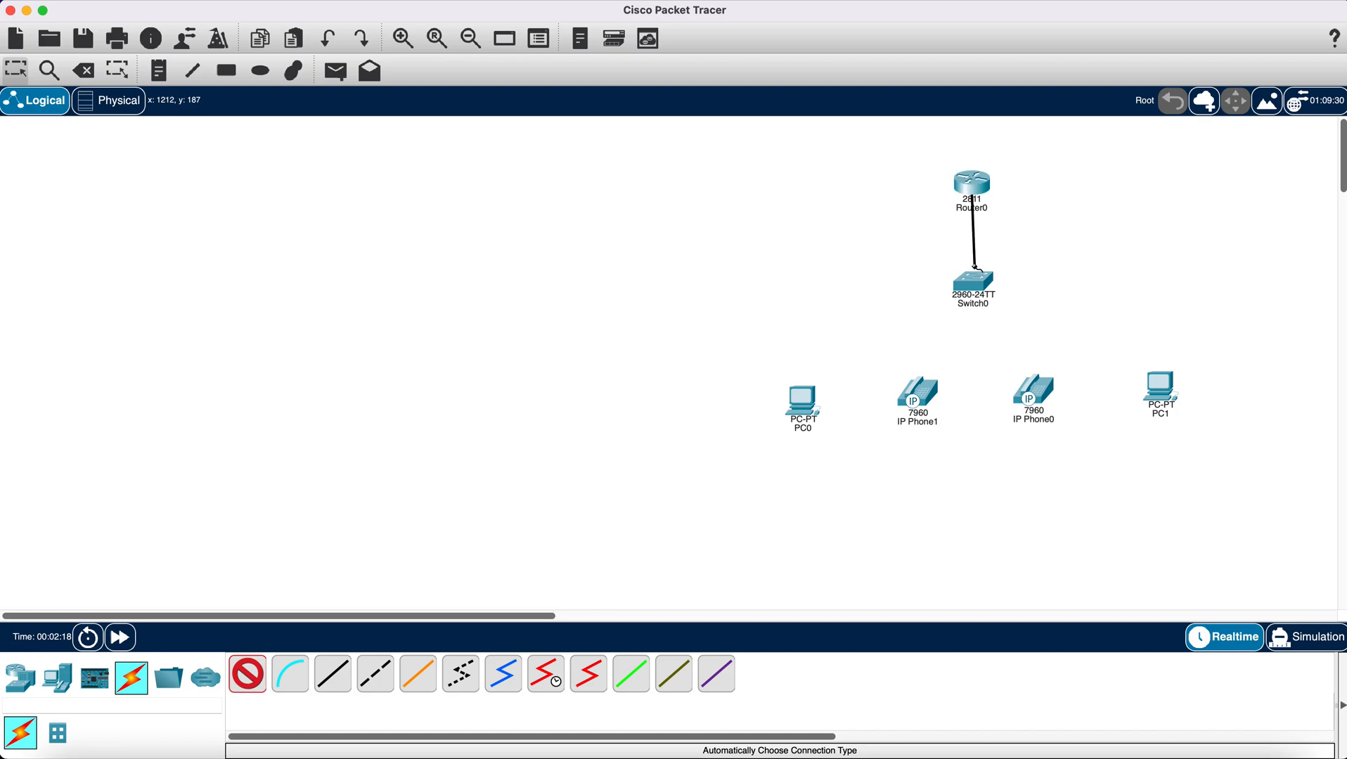
click(974, 285)
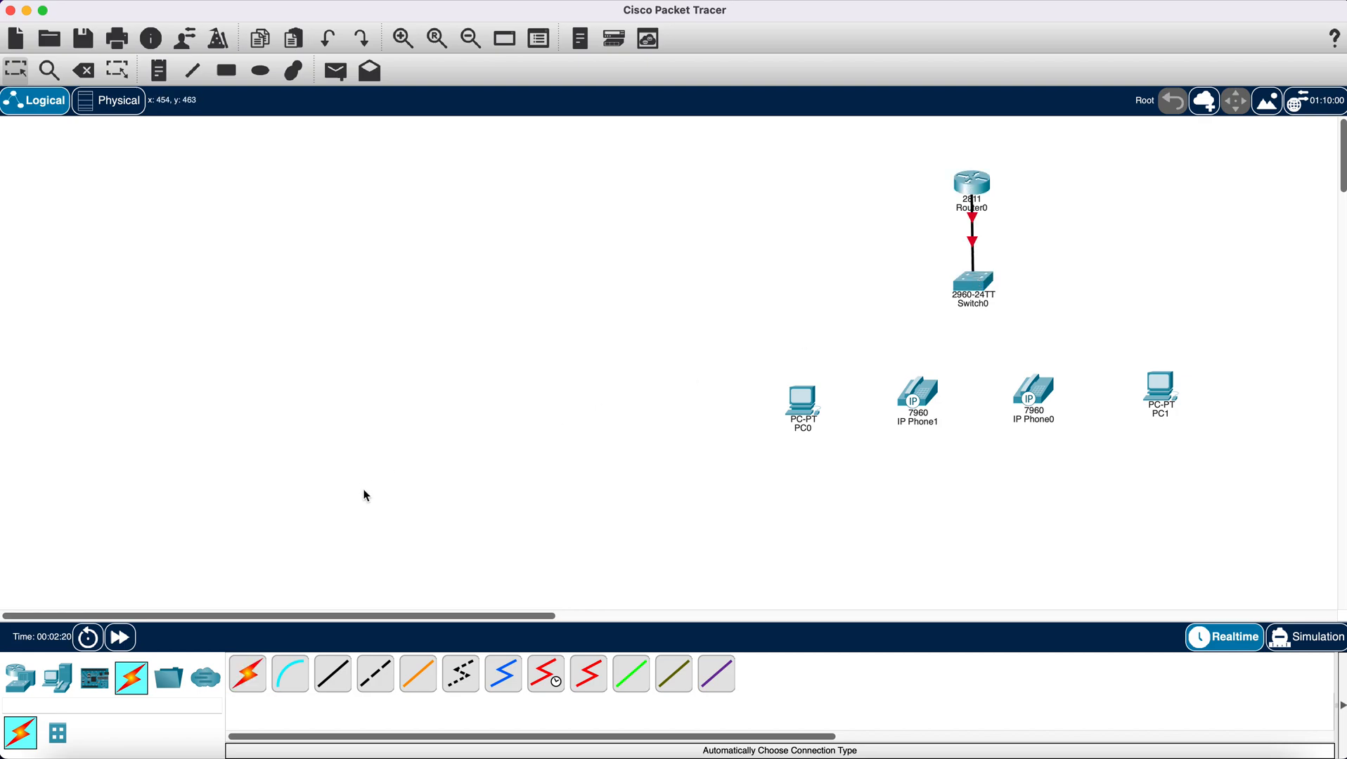
- Connect the switch to both IP phones with automatically chosen cables
click(248, 675)
click(972, 284)
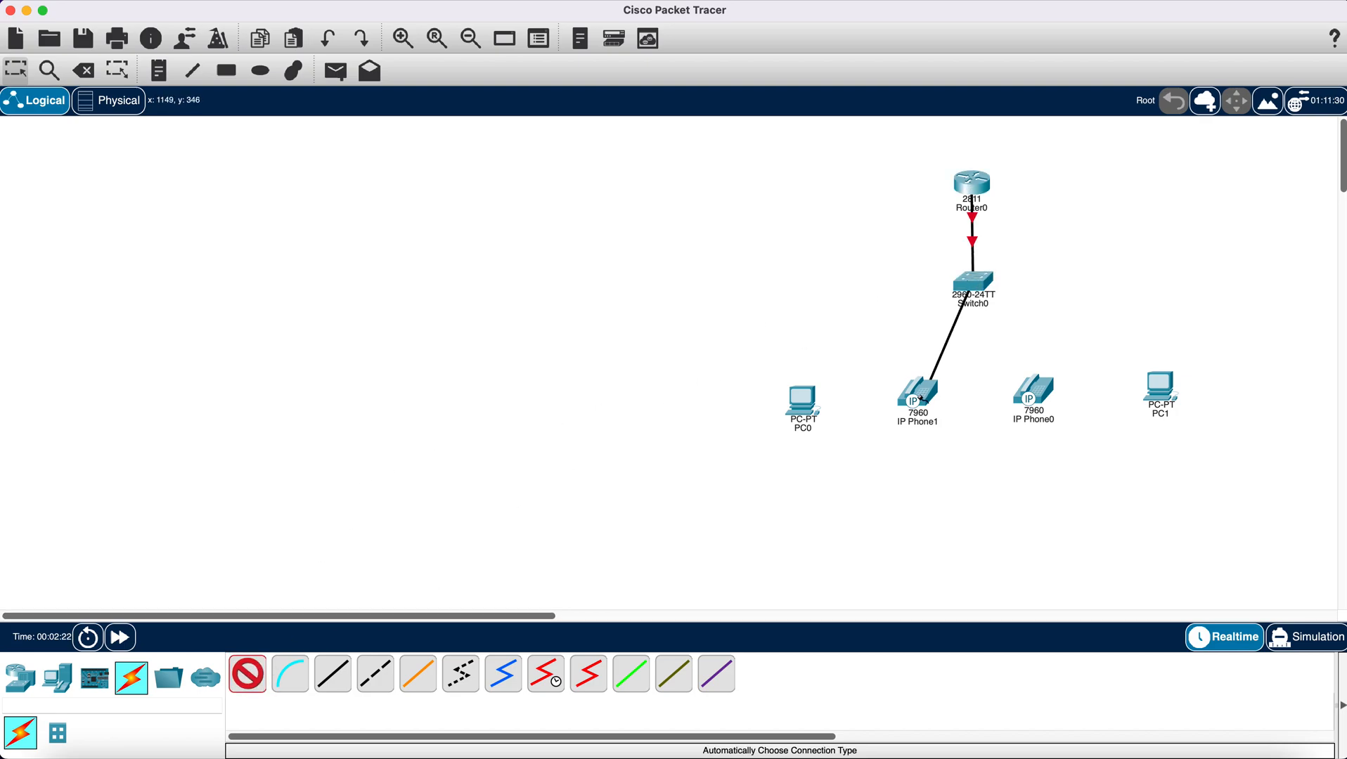
click(917, 393)
click(247, 676)
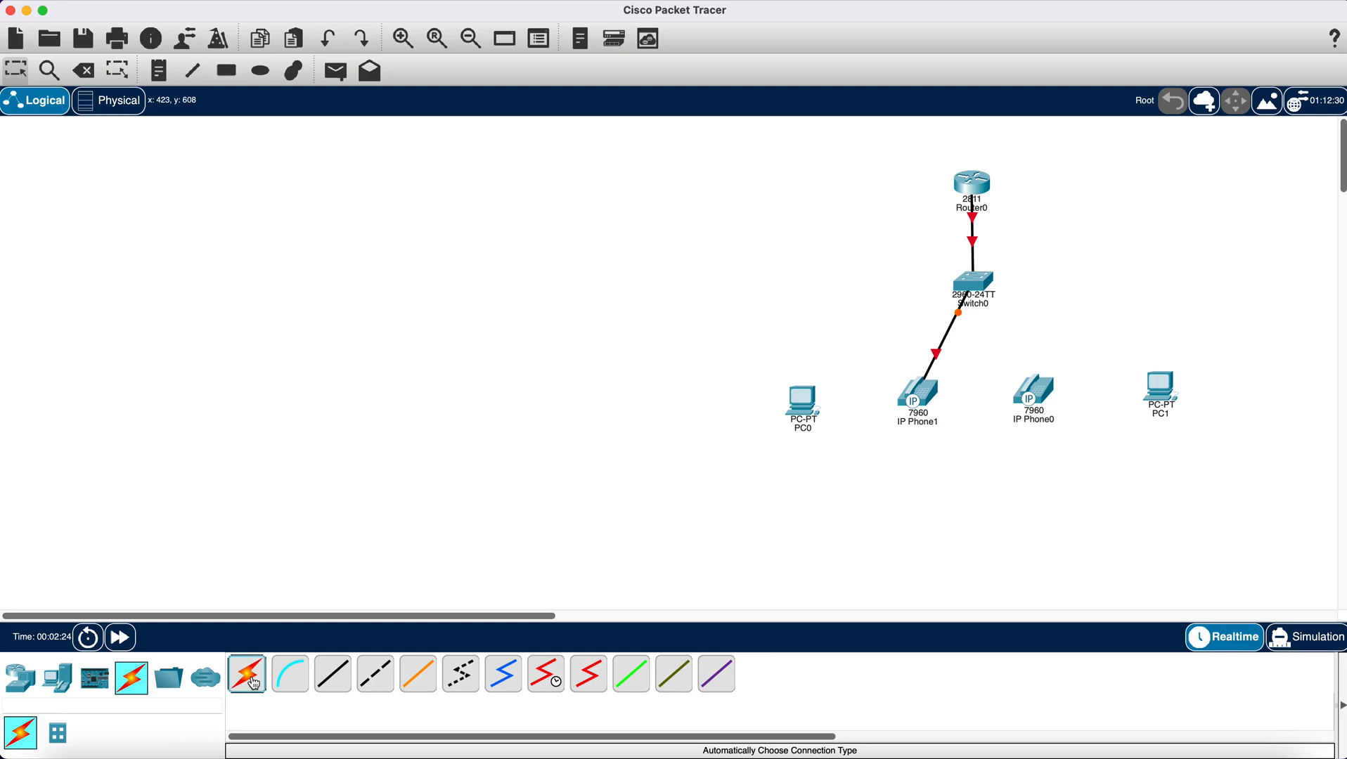
click(974, 284)
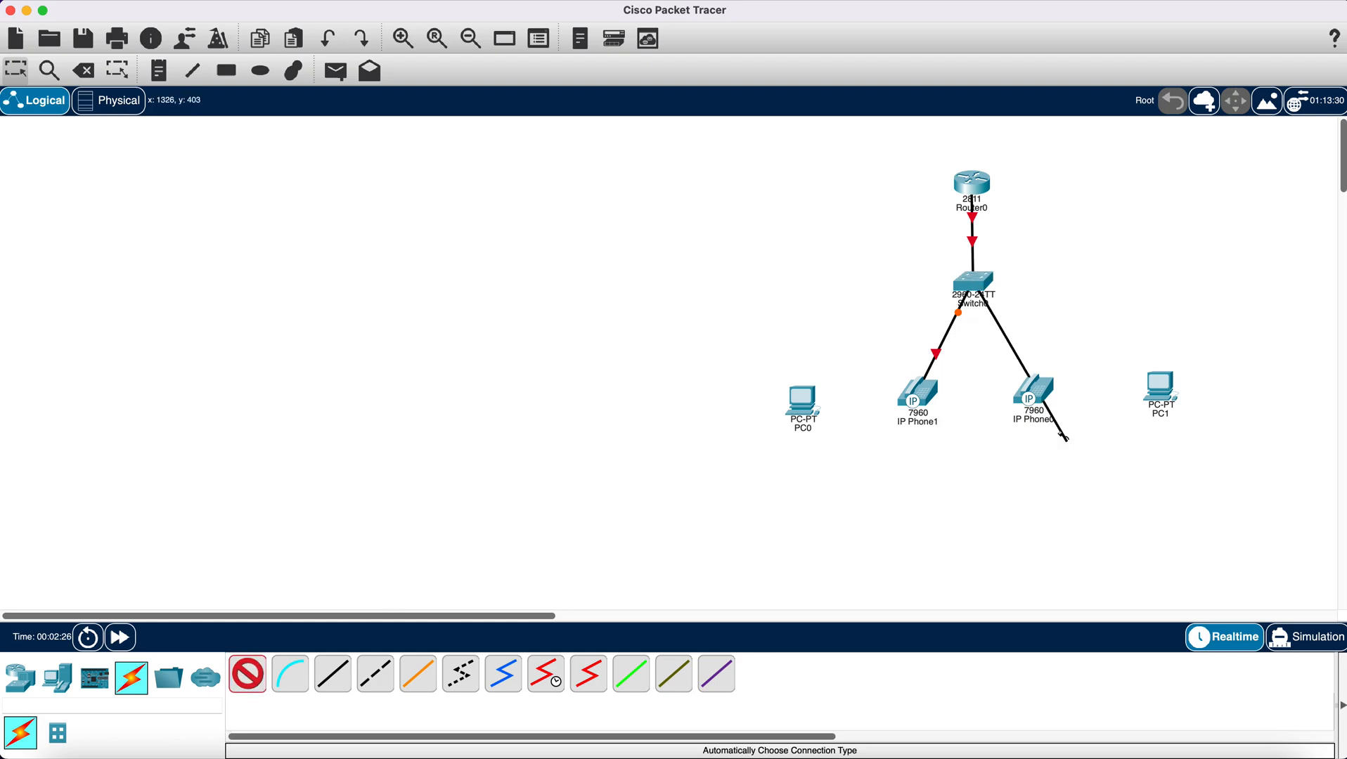
click(1032, 389)
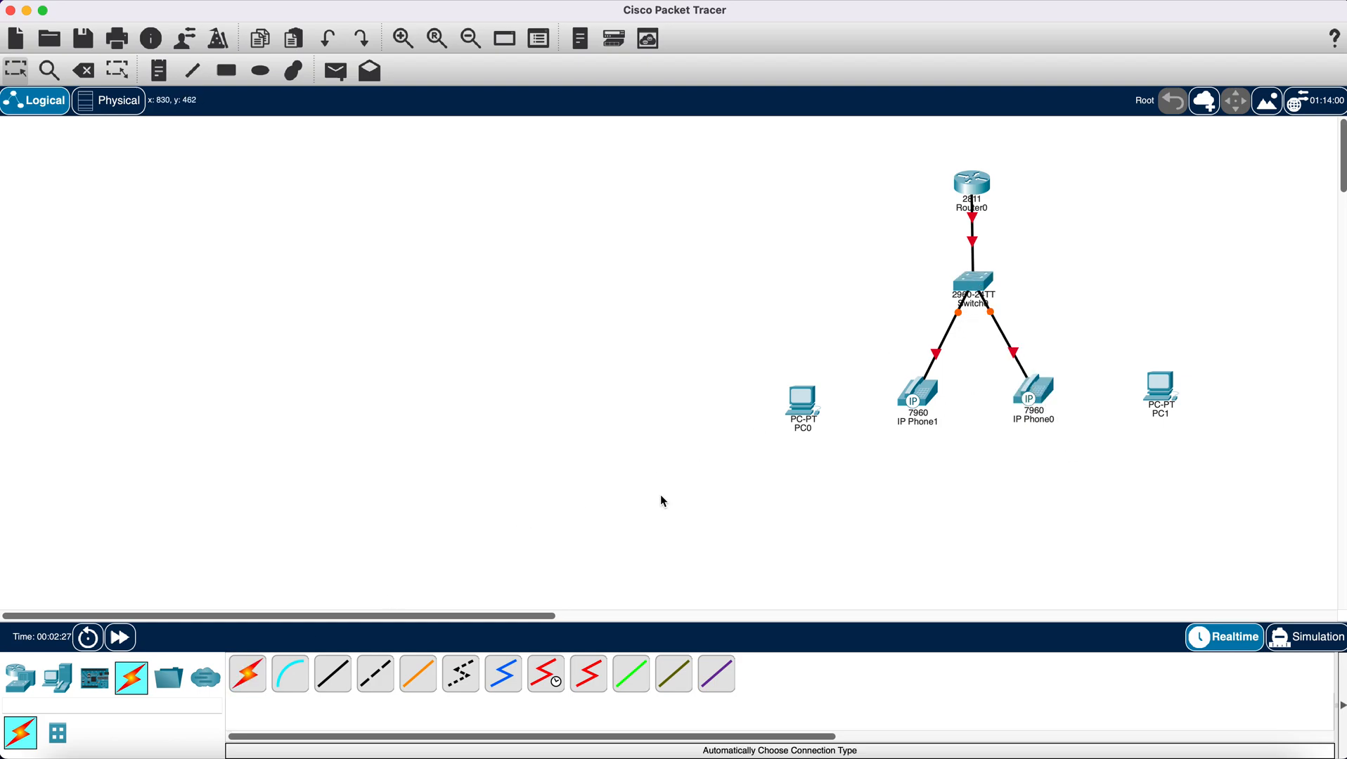
- Connect each IP phone to its neighbouring PC with automatic cabling, and move PC0 slightly up to straighten its link
click(249, 676)
click(910, 415)
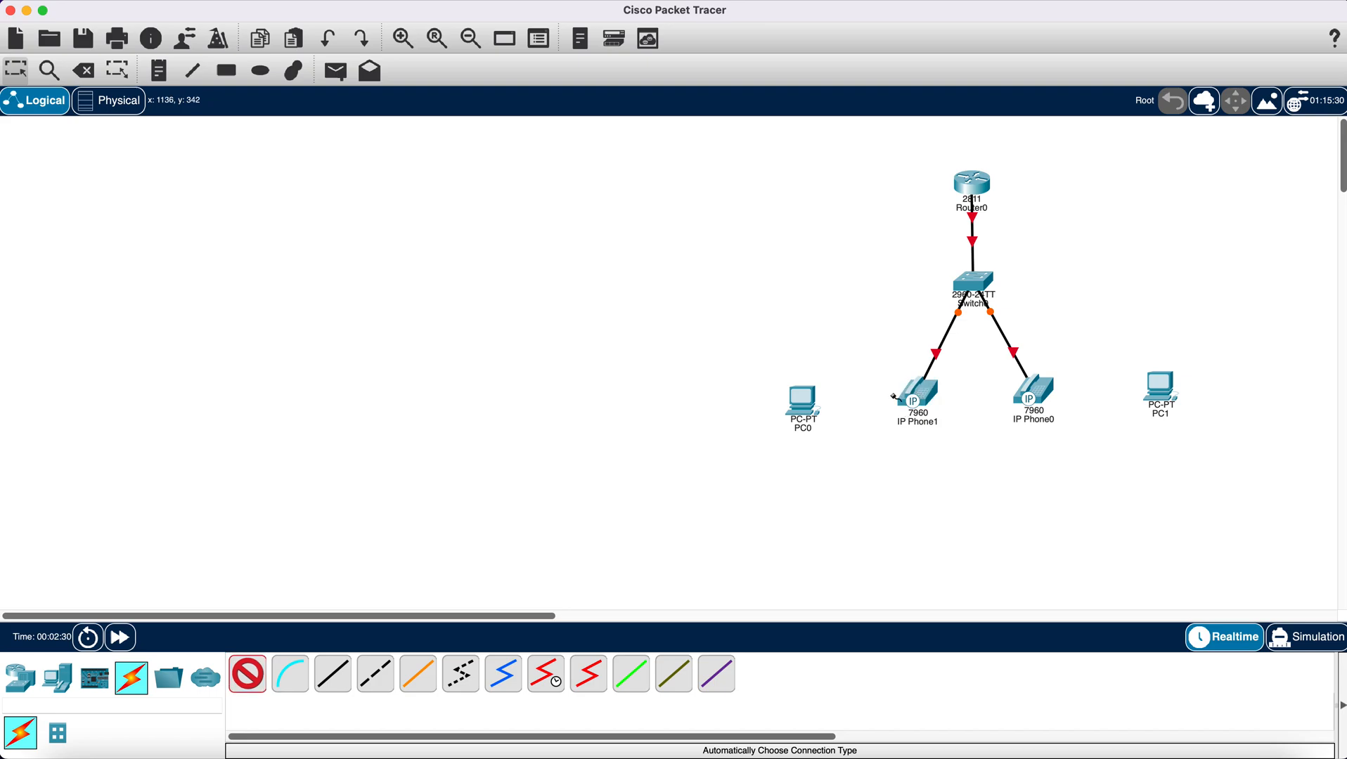
click(801, 402)
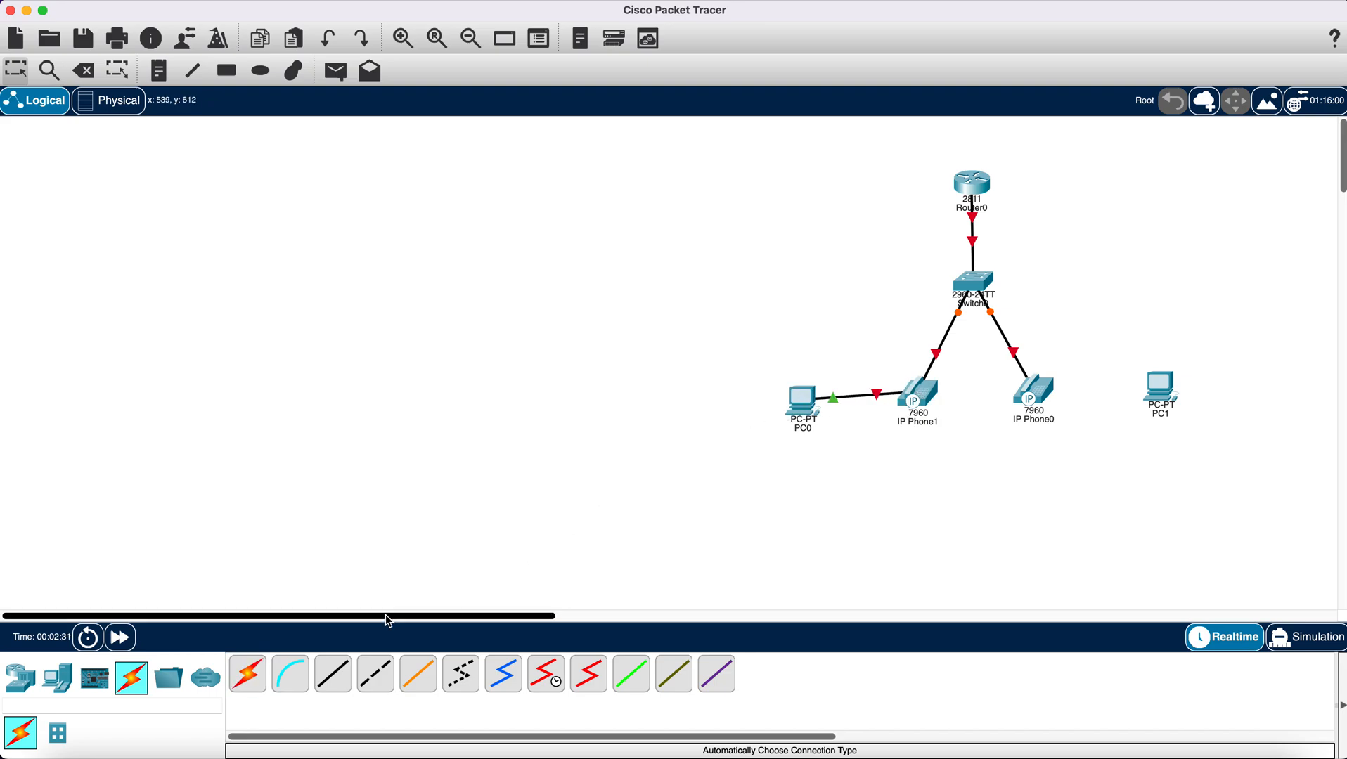
click(248, 675)
click(1041, 395)
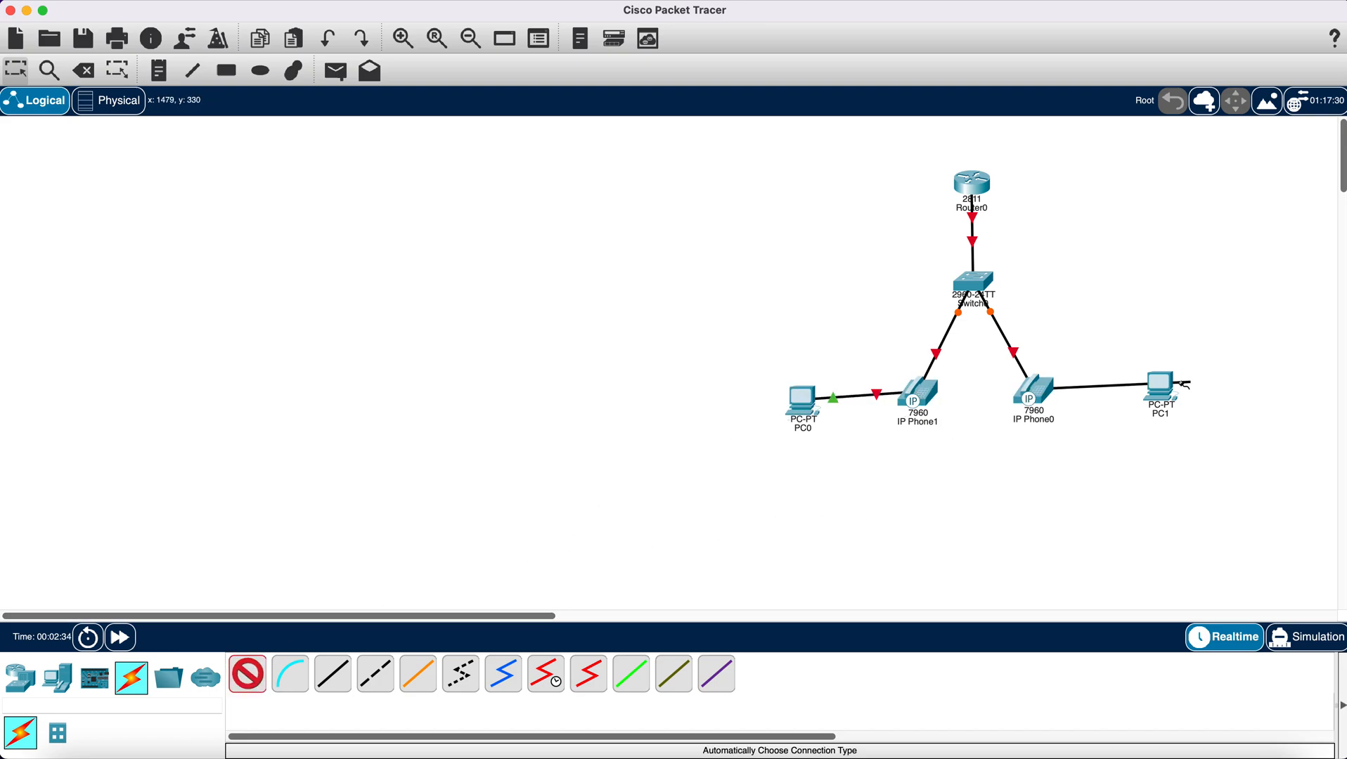
click(1161, 393)
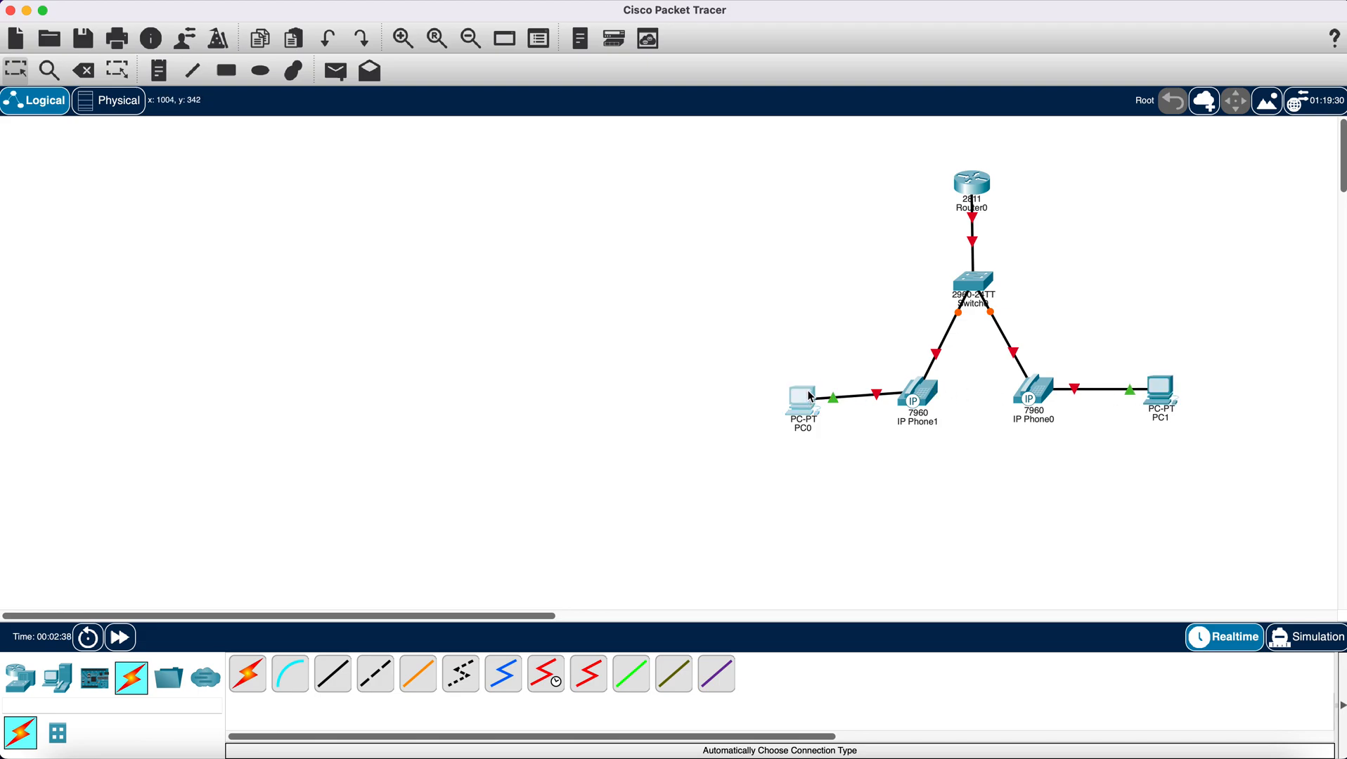
drag(814, 403, 810, 395)
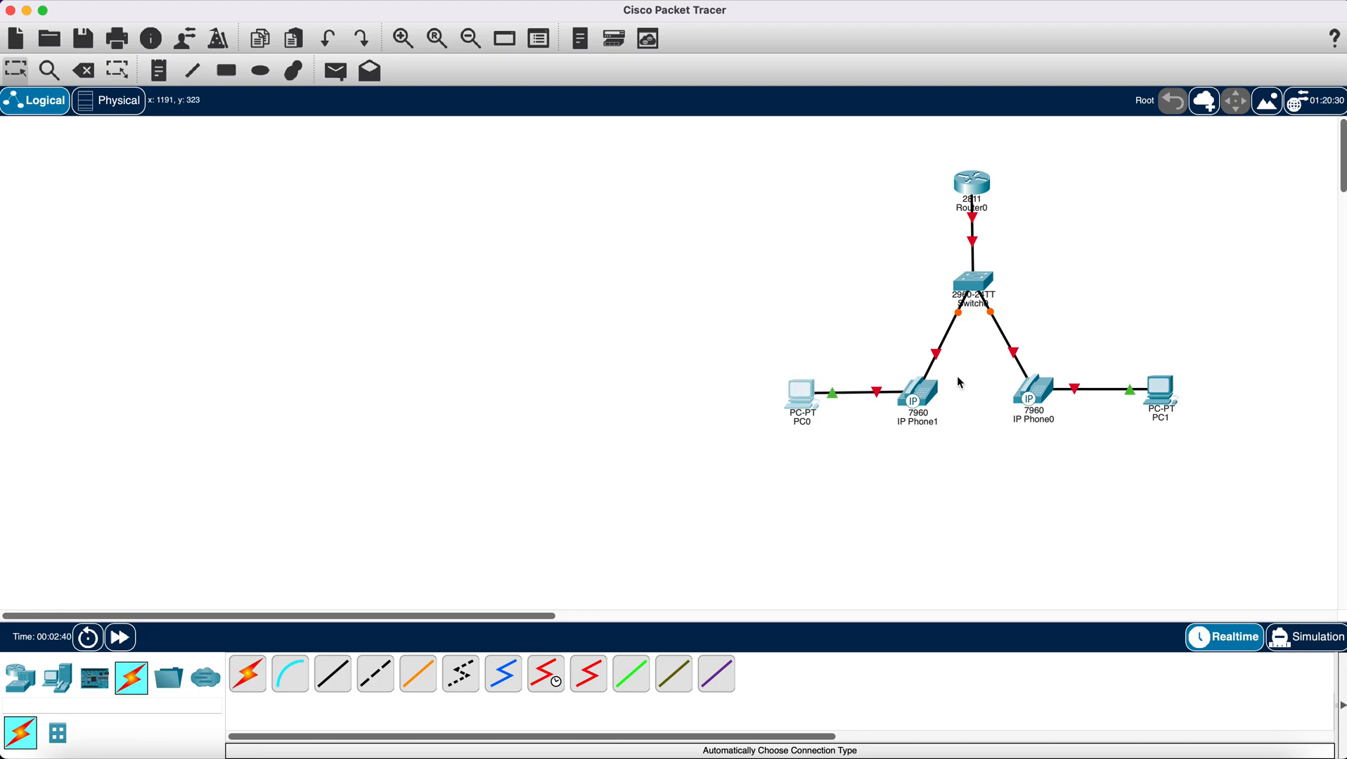
- Attach the power adapter to IP Phone1 and close its device window
click(920, 396)
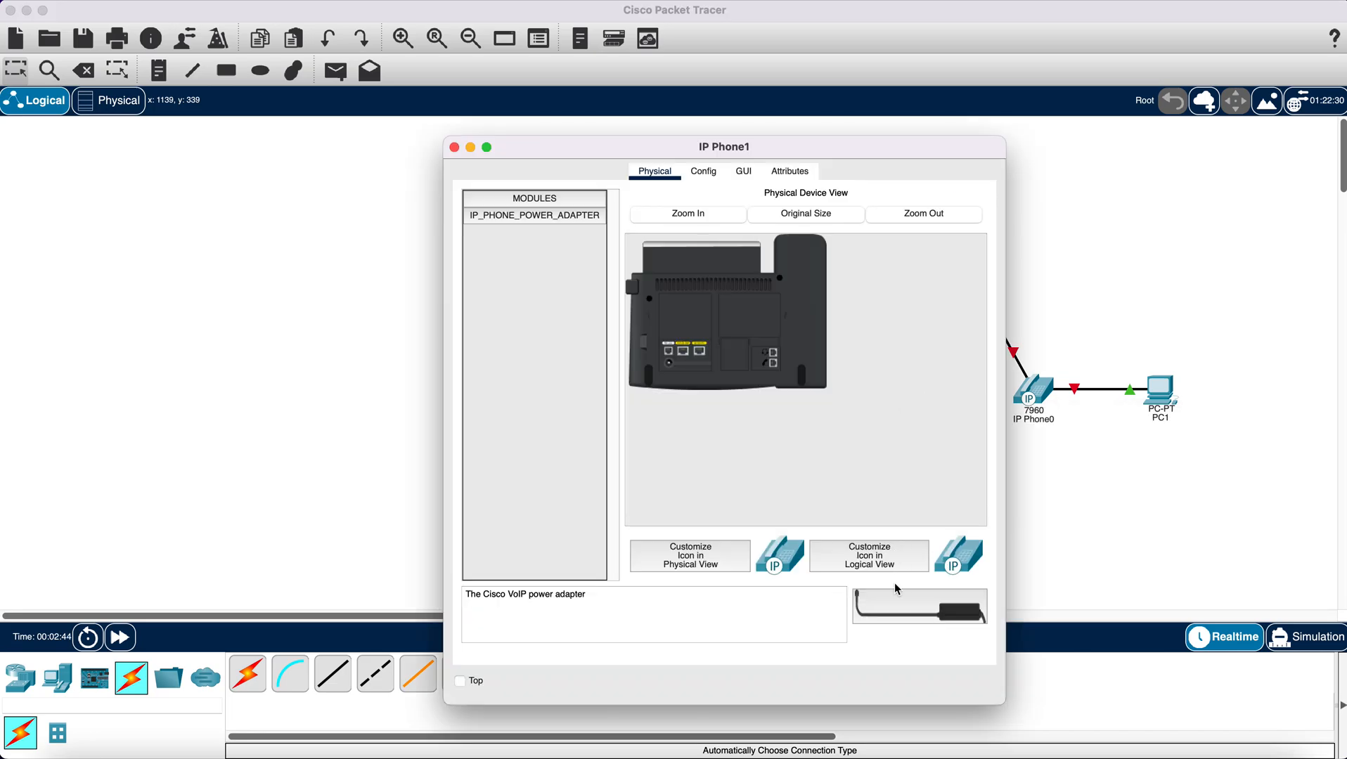
drag(893, 609, 674, 373)
click(454, 147)
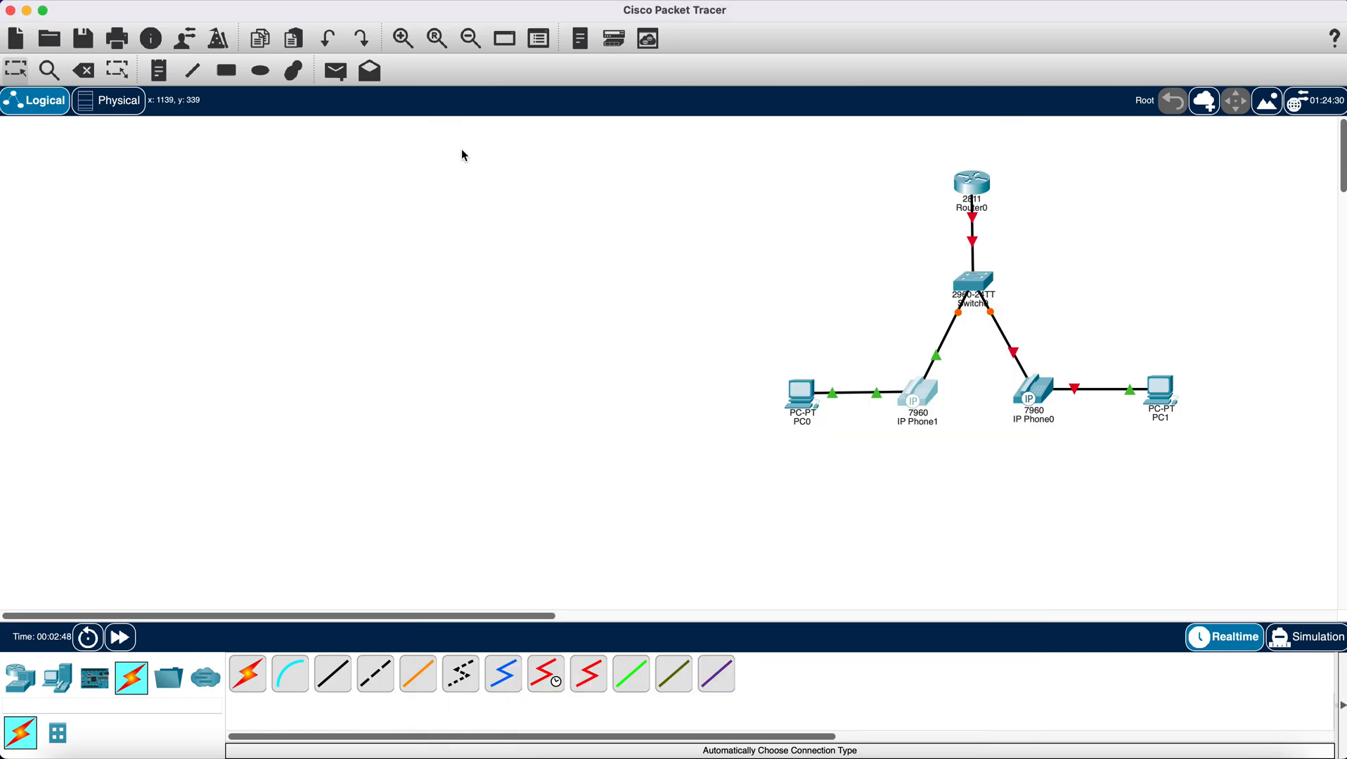
- Attach the power adapter to IP Phone0, close its device window, and shift the router slightly to line up with the switch
click(1042, 391)
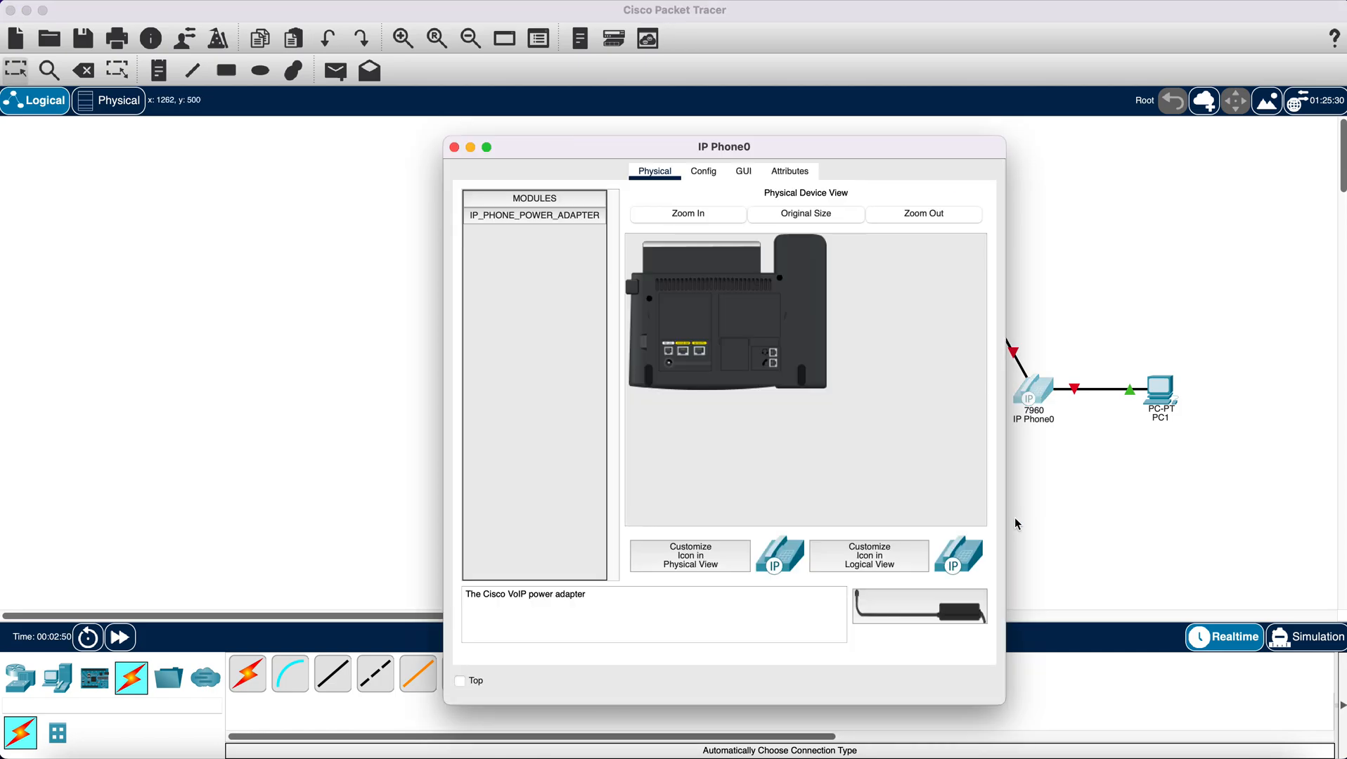
drag(937, 602, 673, 370)
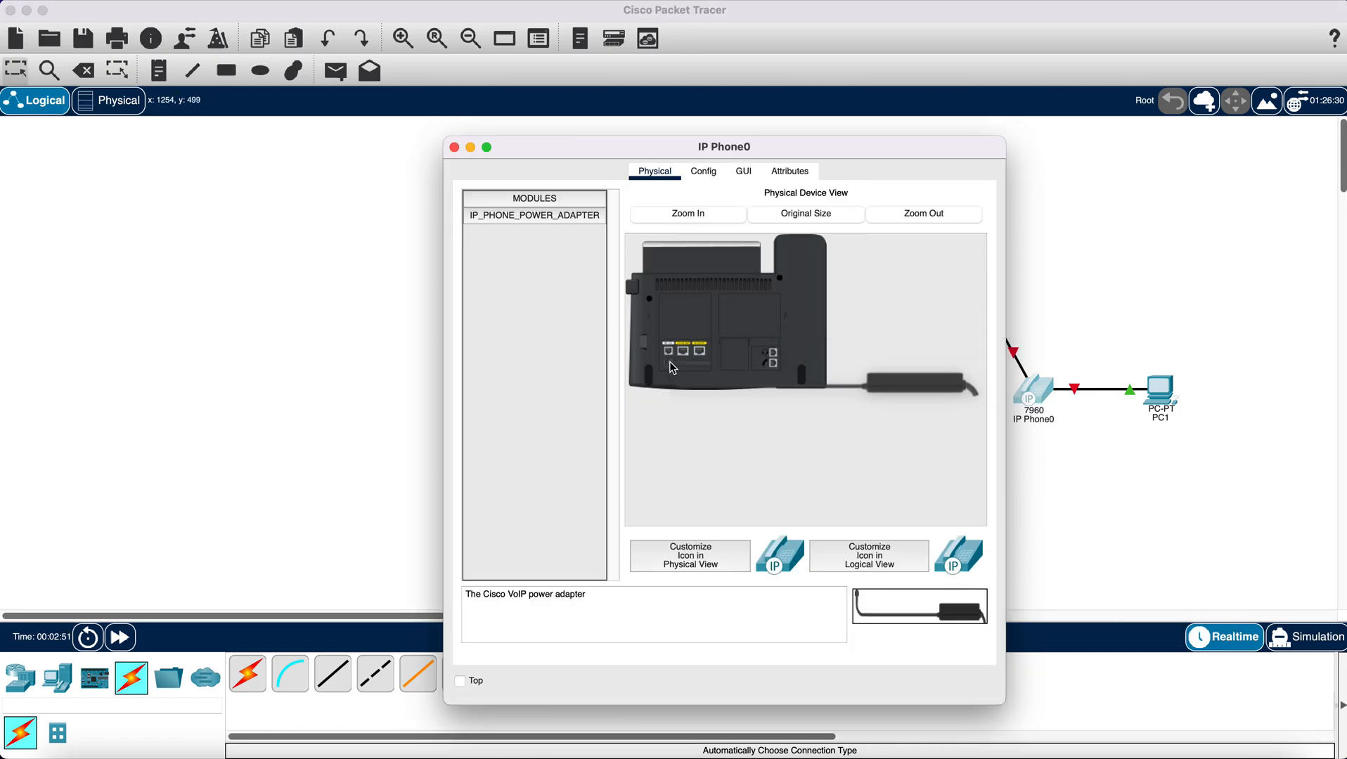
click(454, 146)
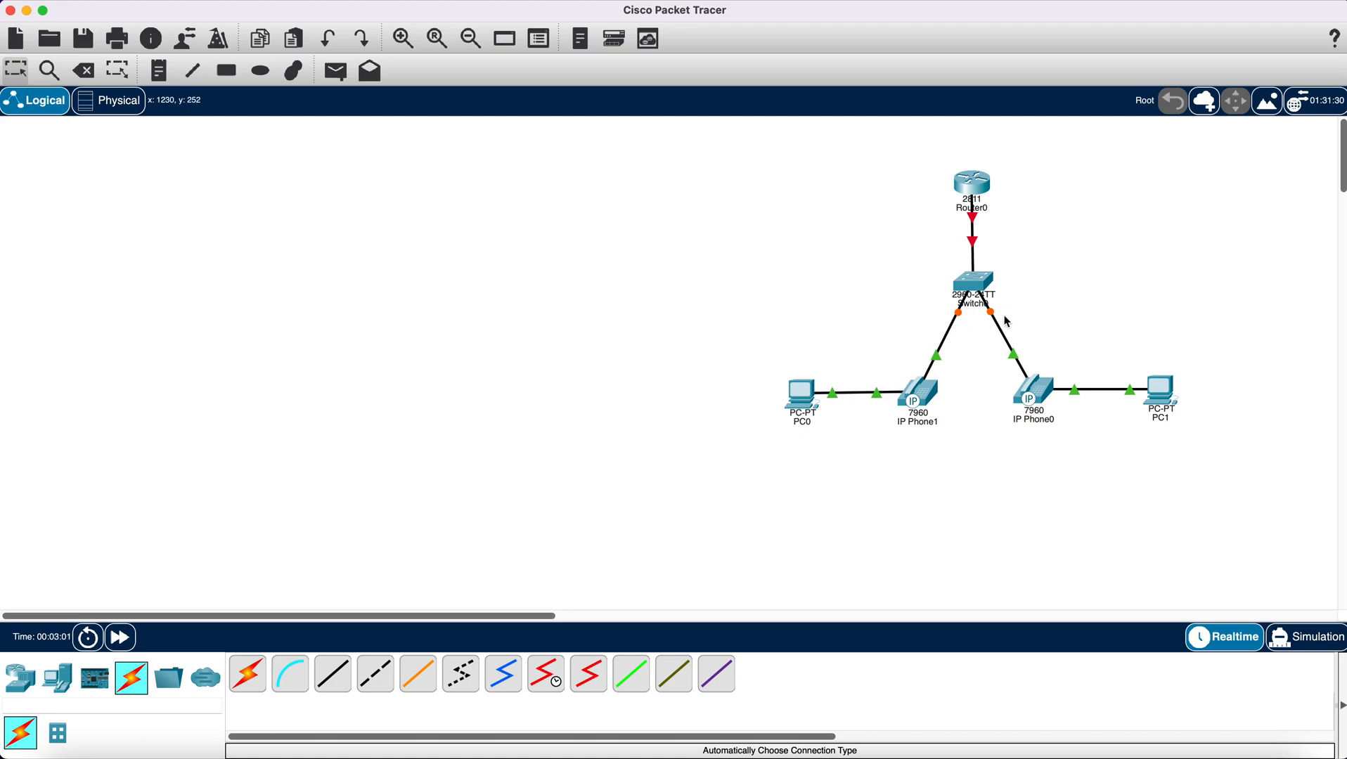
drag(979, 189, 984, 189)
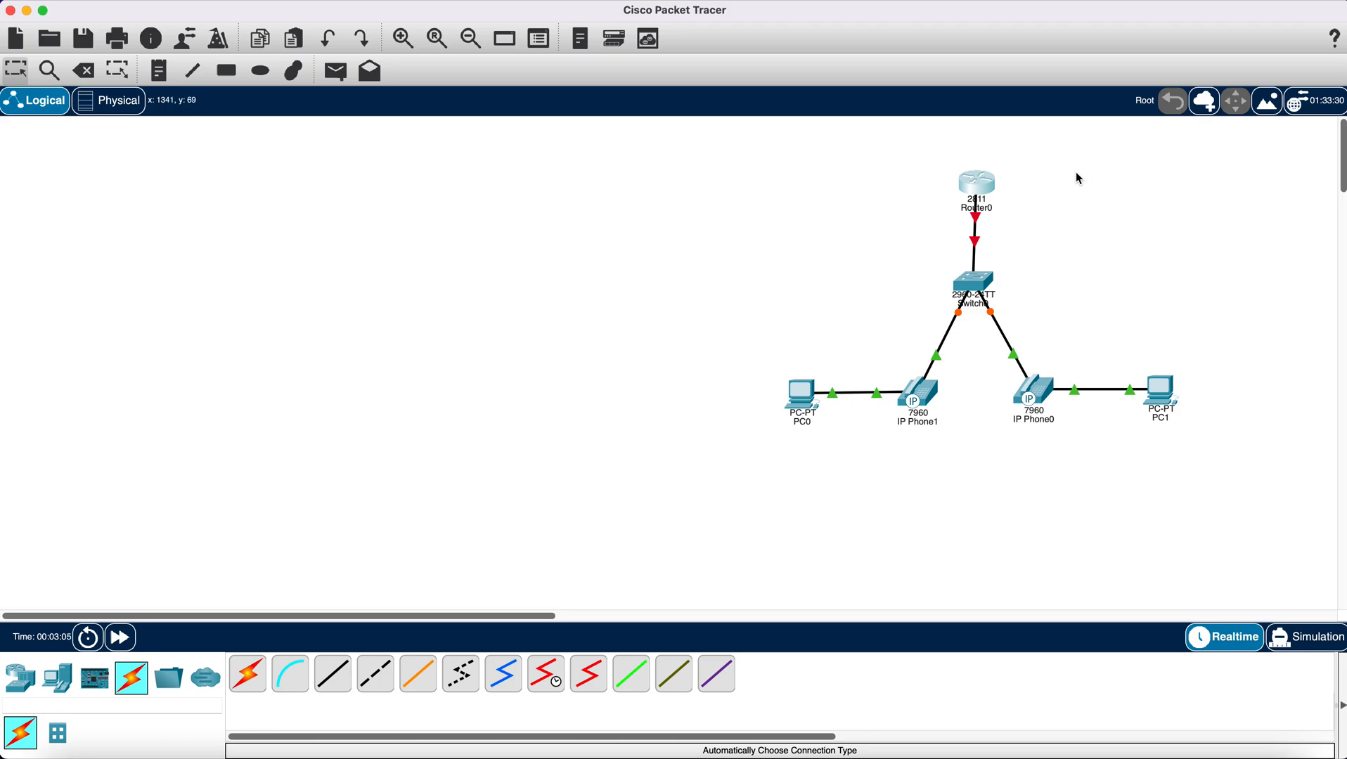
- Place a note beside the router listing the Data network 192.168.1.0 and the Voice network 172.16.1.0
click(159, 70)
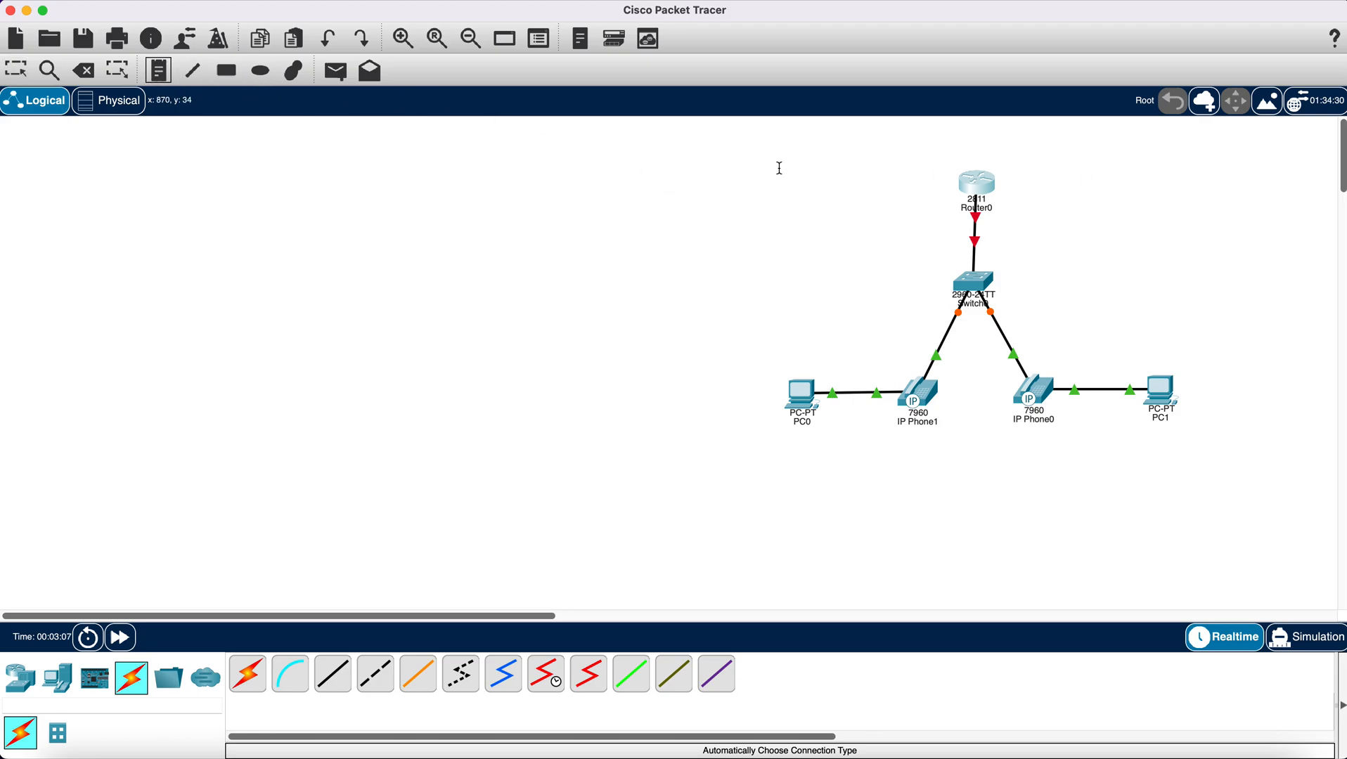
click(1085, 171)
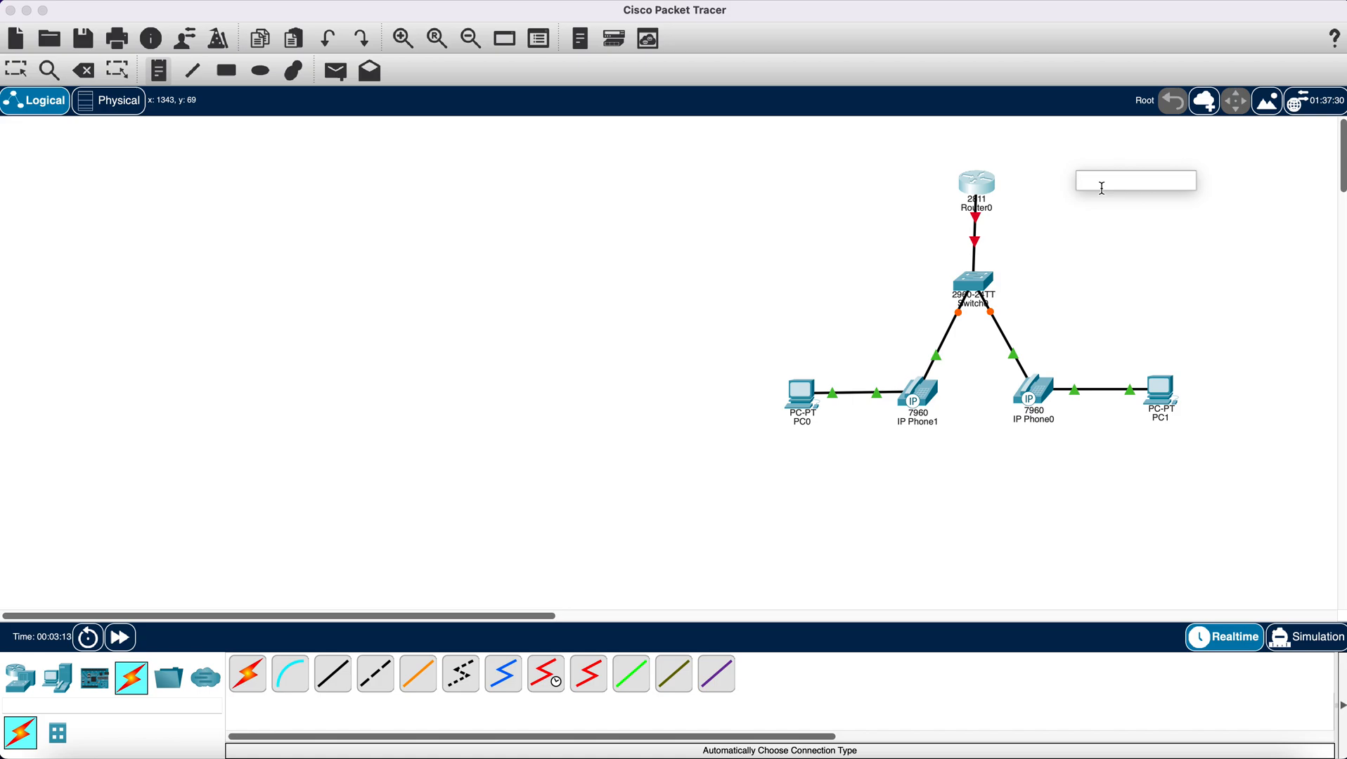
text(Data)
key(Return)
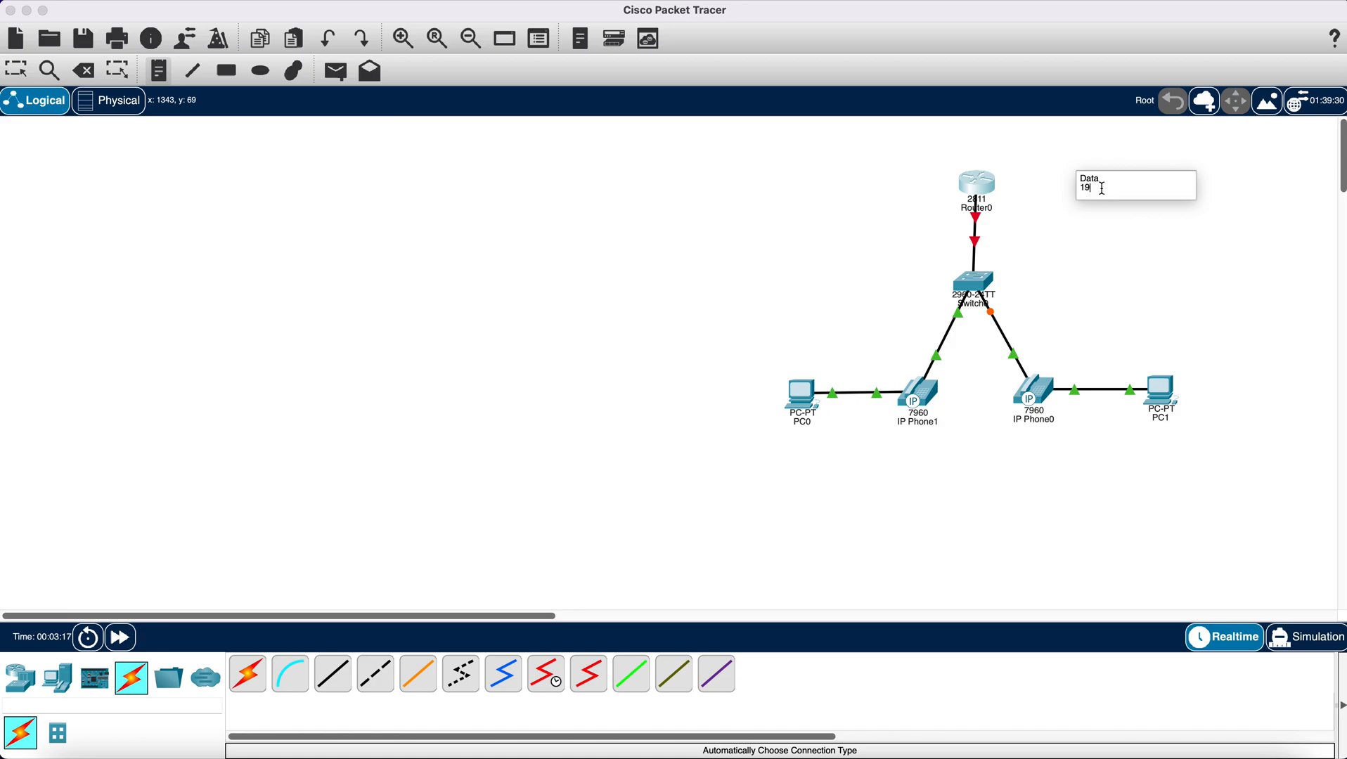
text(192.168.1.0)
key(Return)
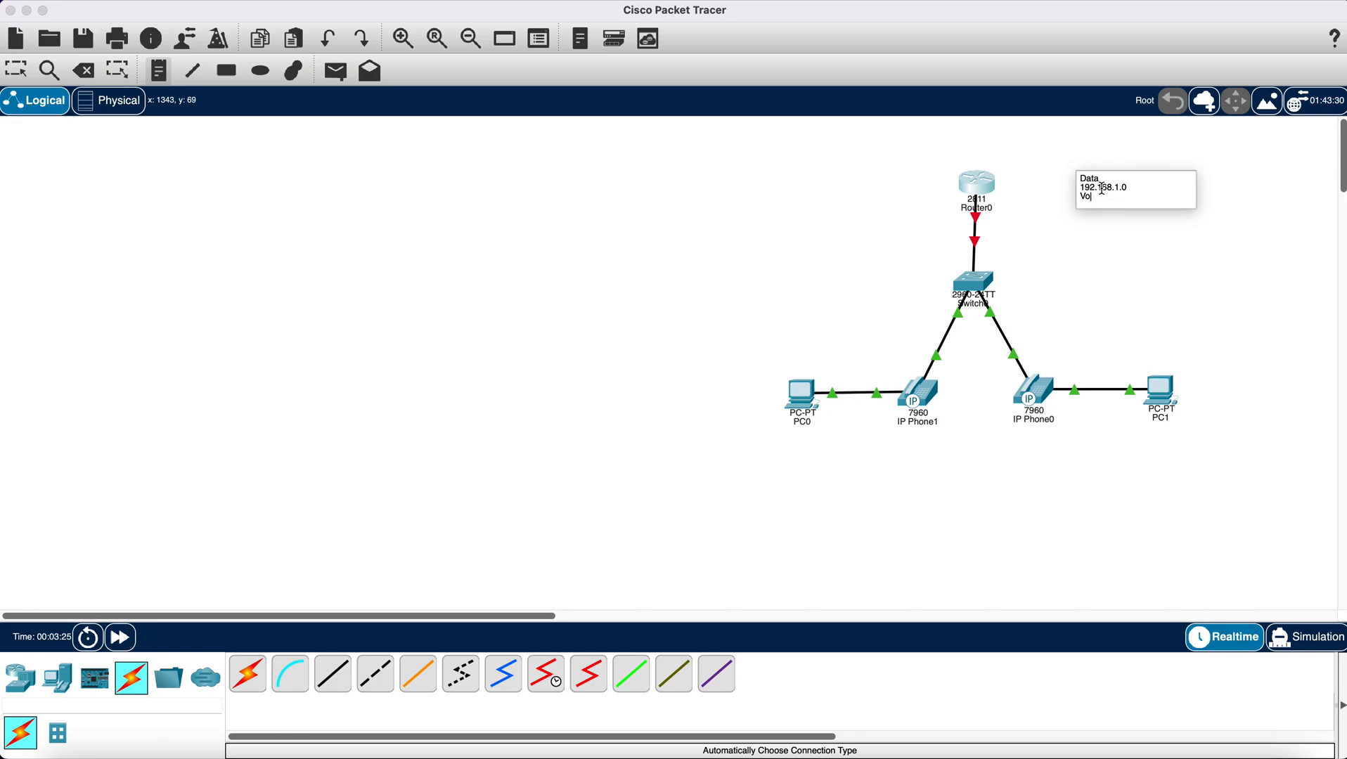
text(Voice)
key(Return)
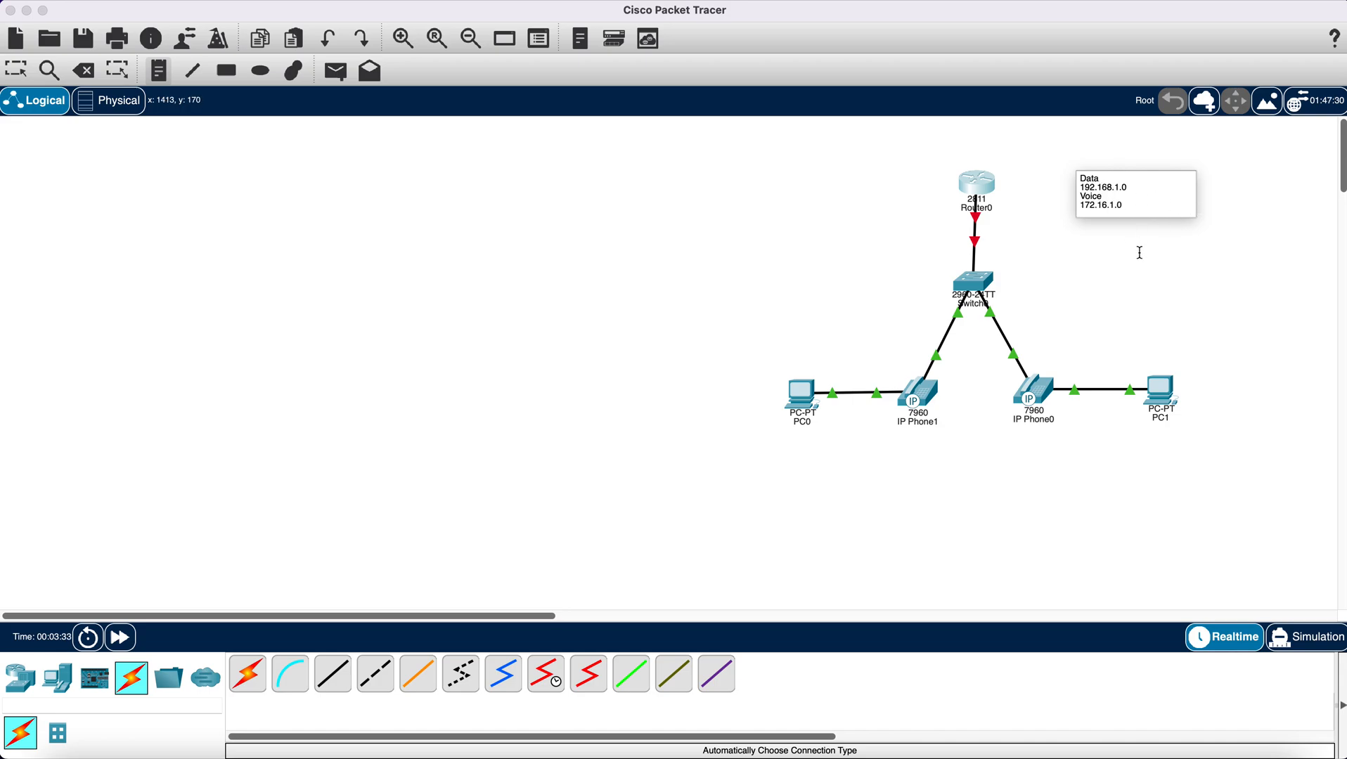
click(16, 71)
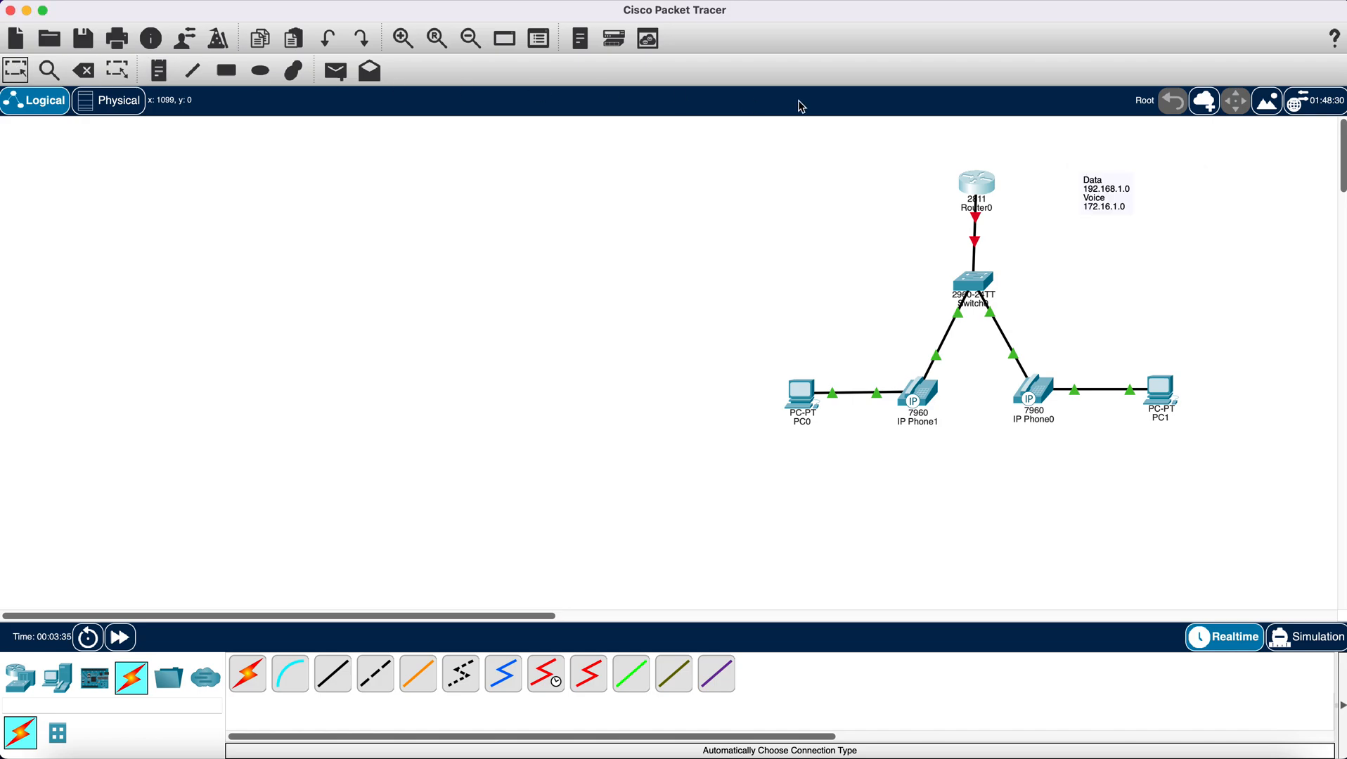
click(1105, 198)
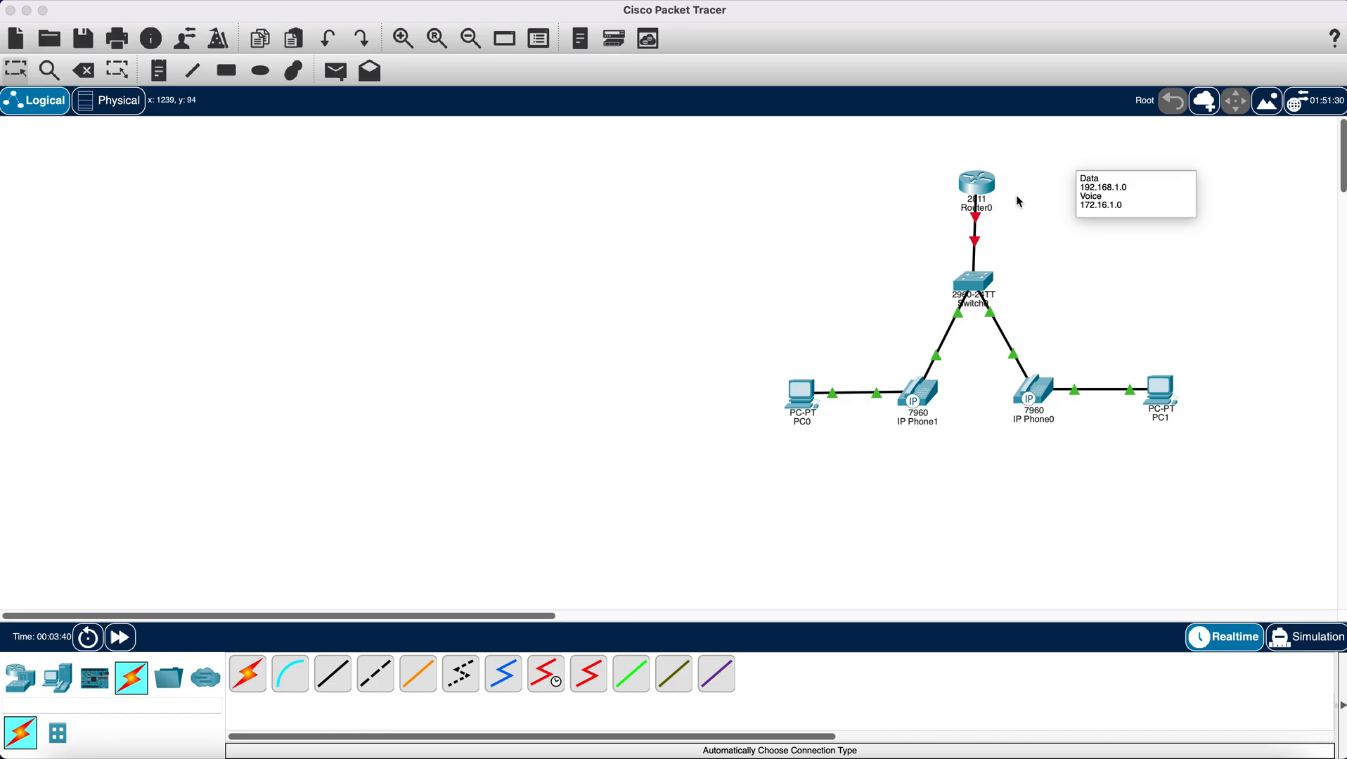
- Open the command line of Switch0, enter global configuration mode, and move its window clear of the topology
click(1046, 227)
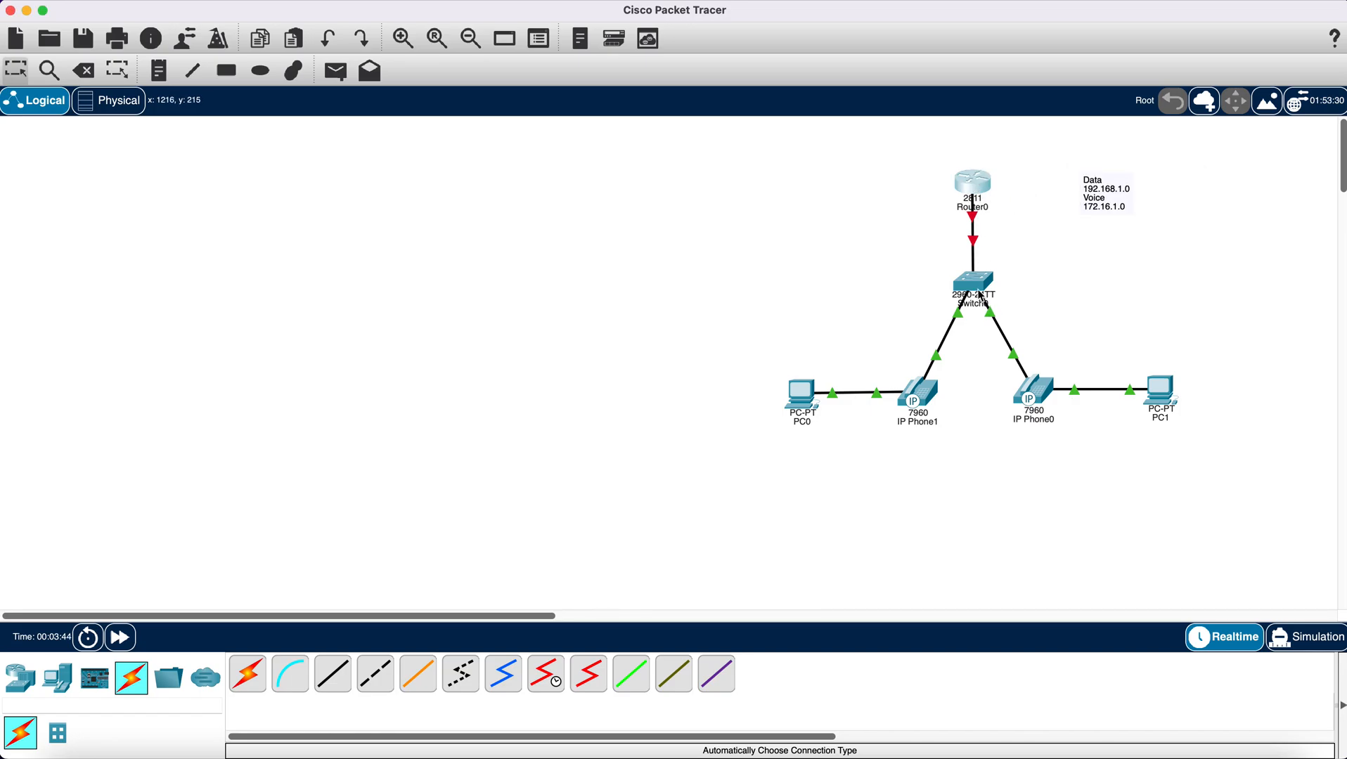
mouse_move(980, 293)
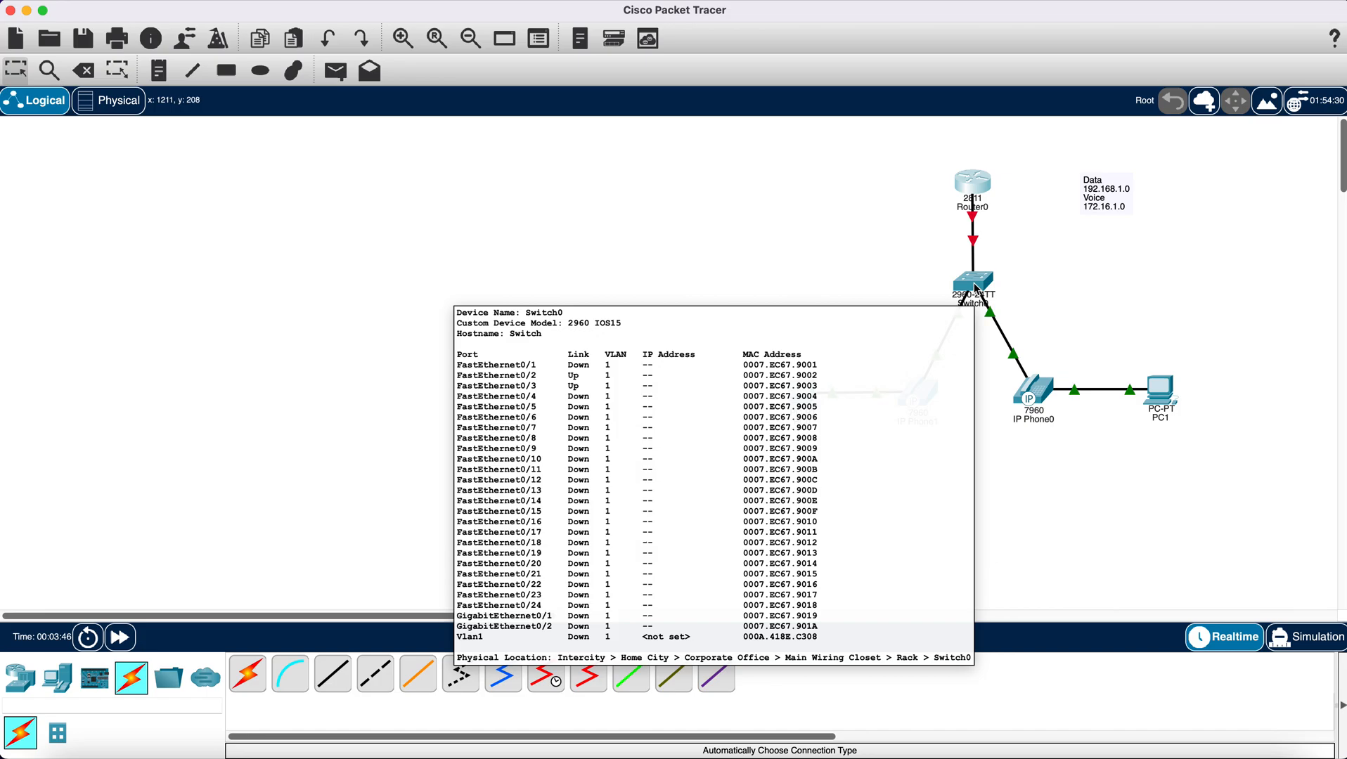
click(977, 289)
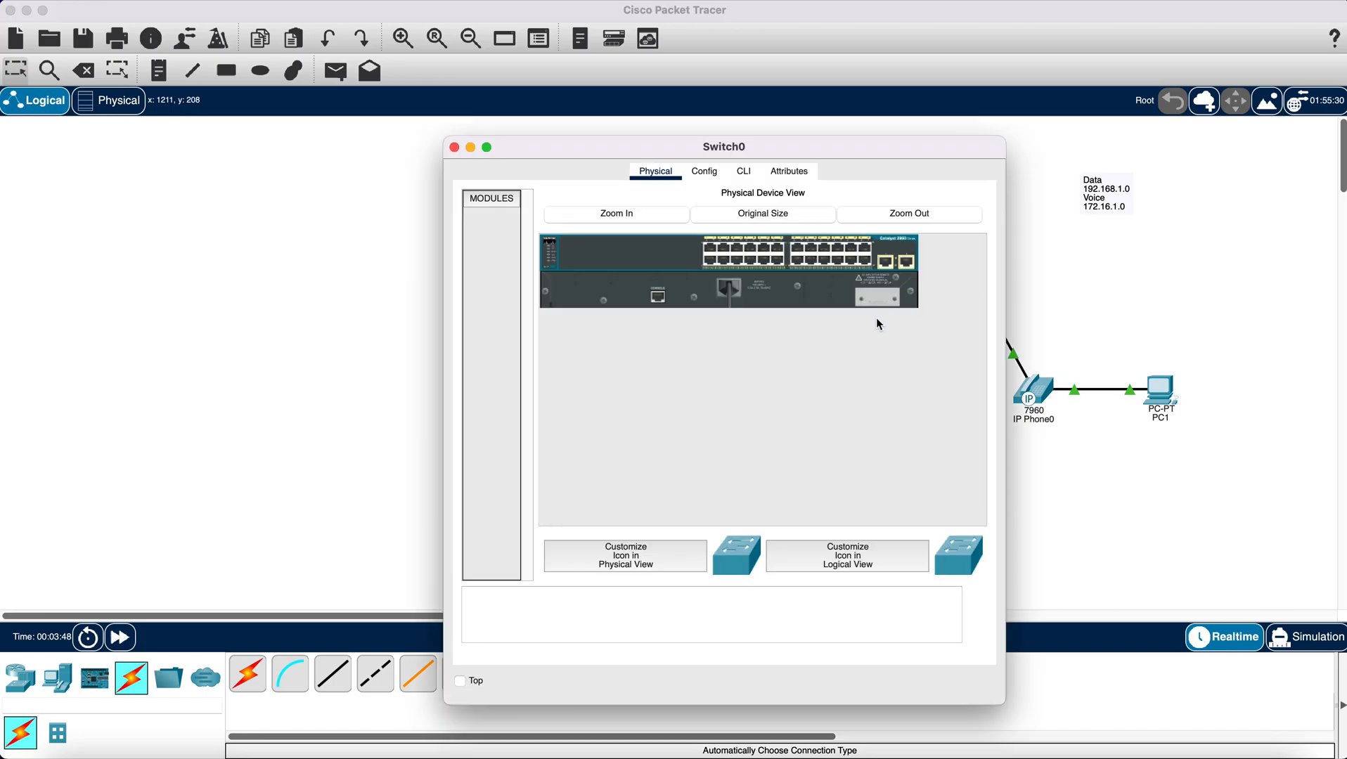
click(743, 172)
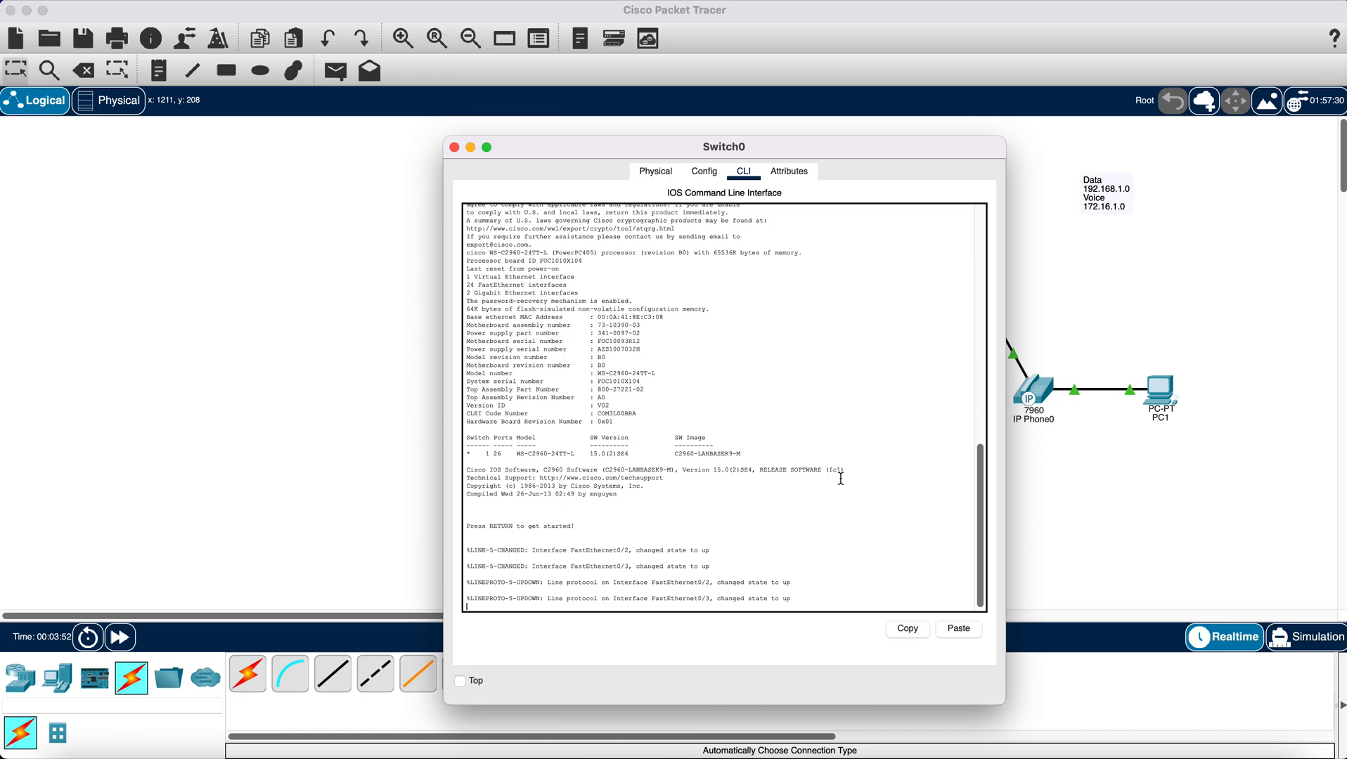
key(Return)
key(Return)
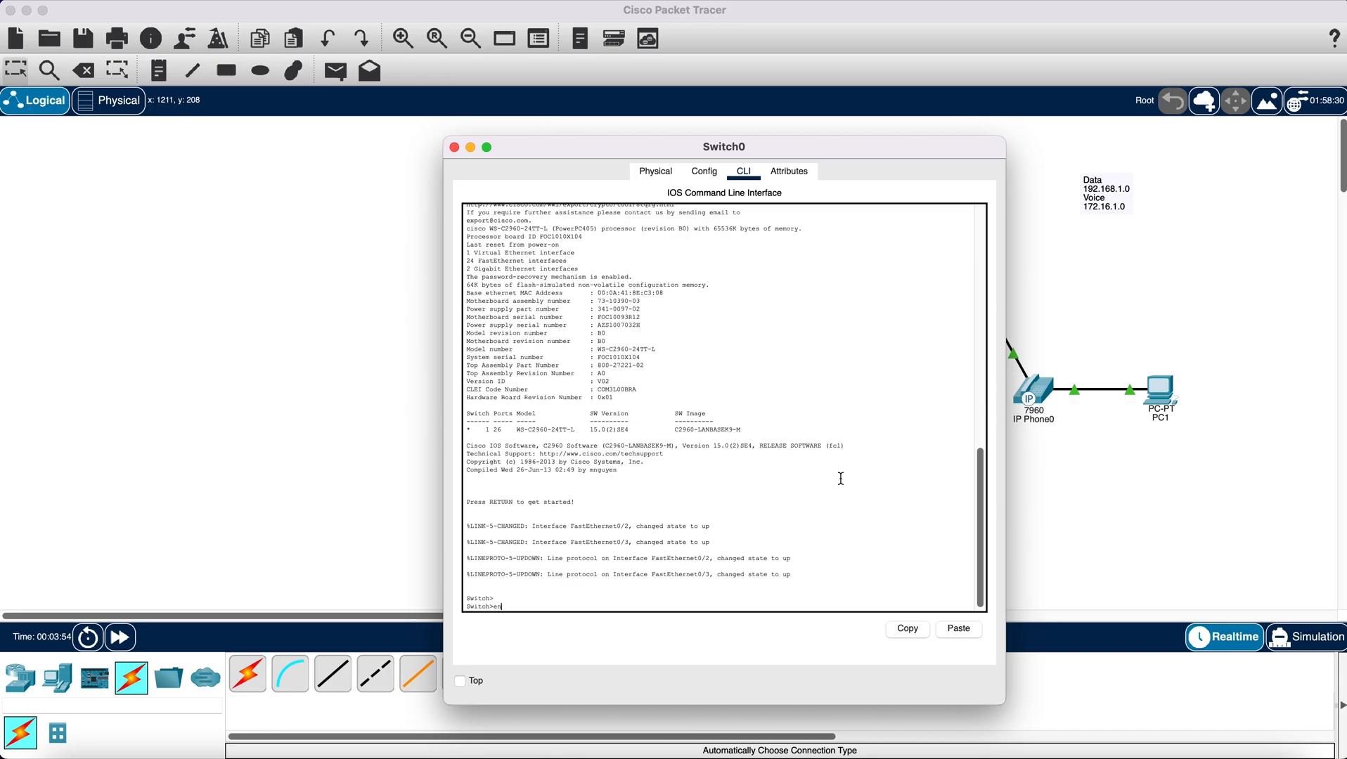
key(Return)
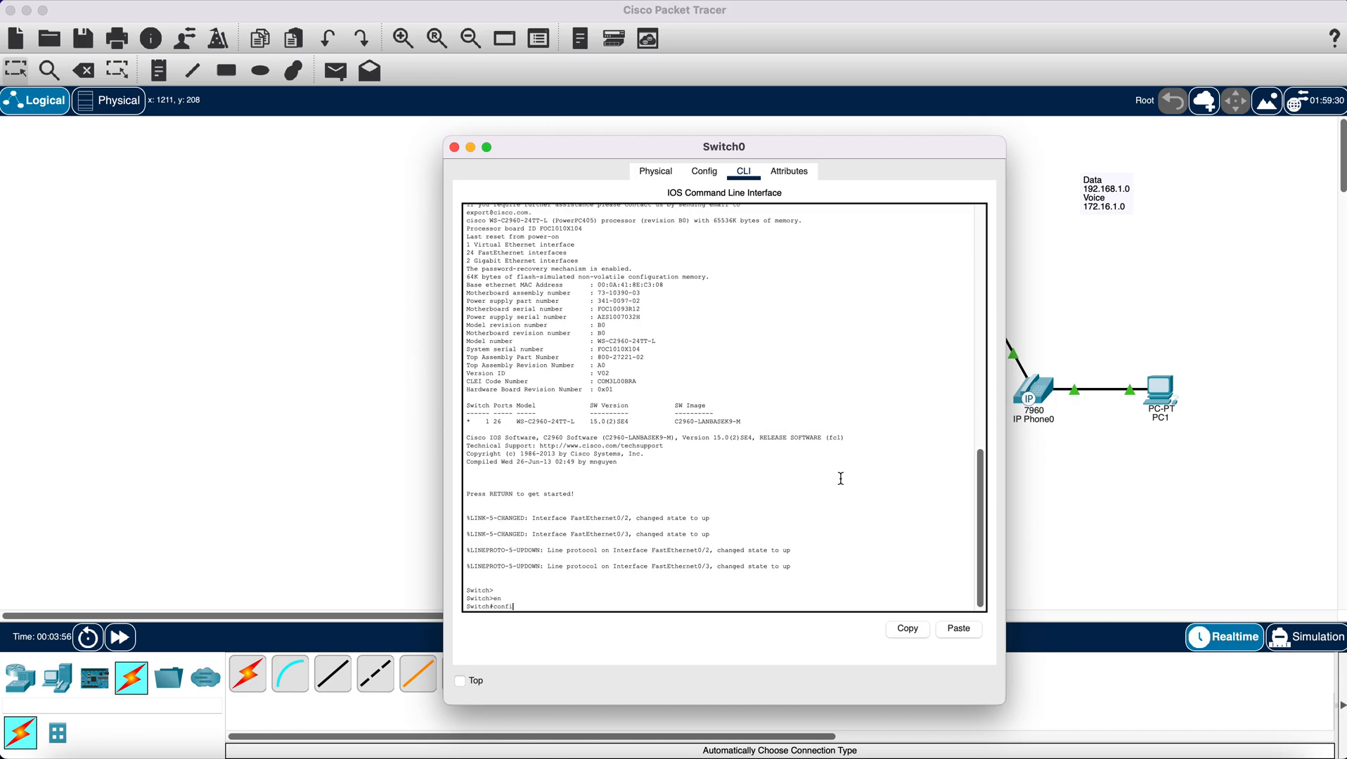
text(config t)
key(Return)
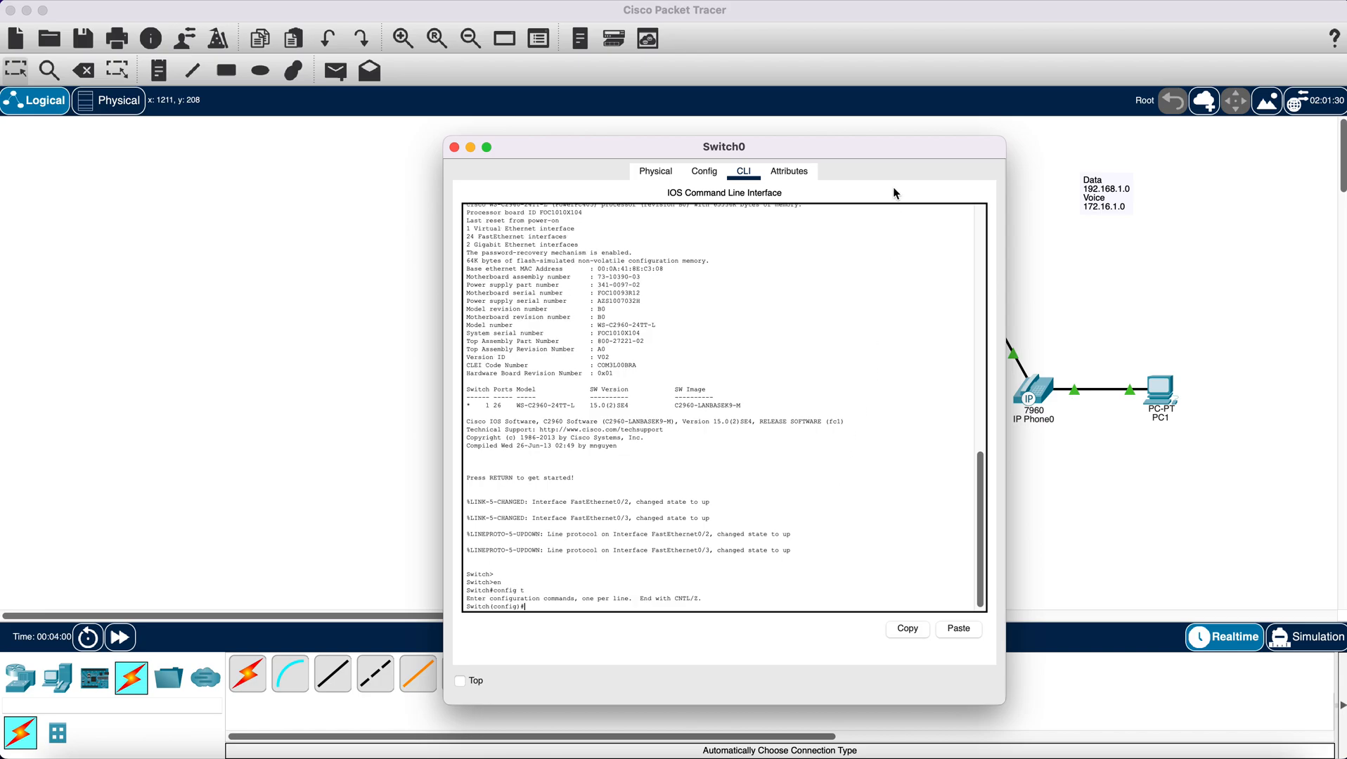
drag(861, 148, 581, 123)
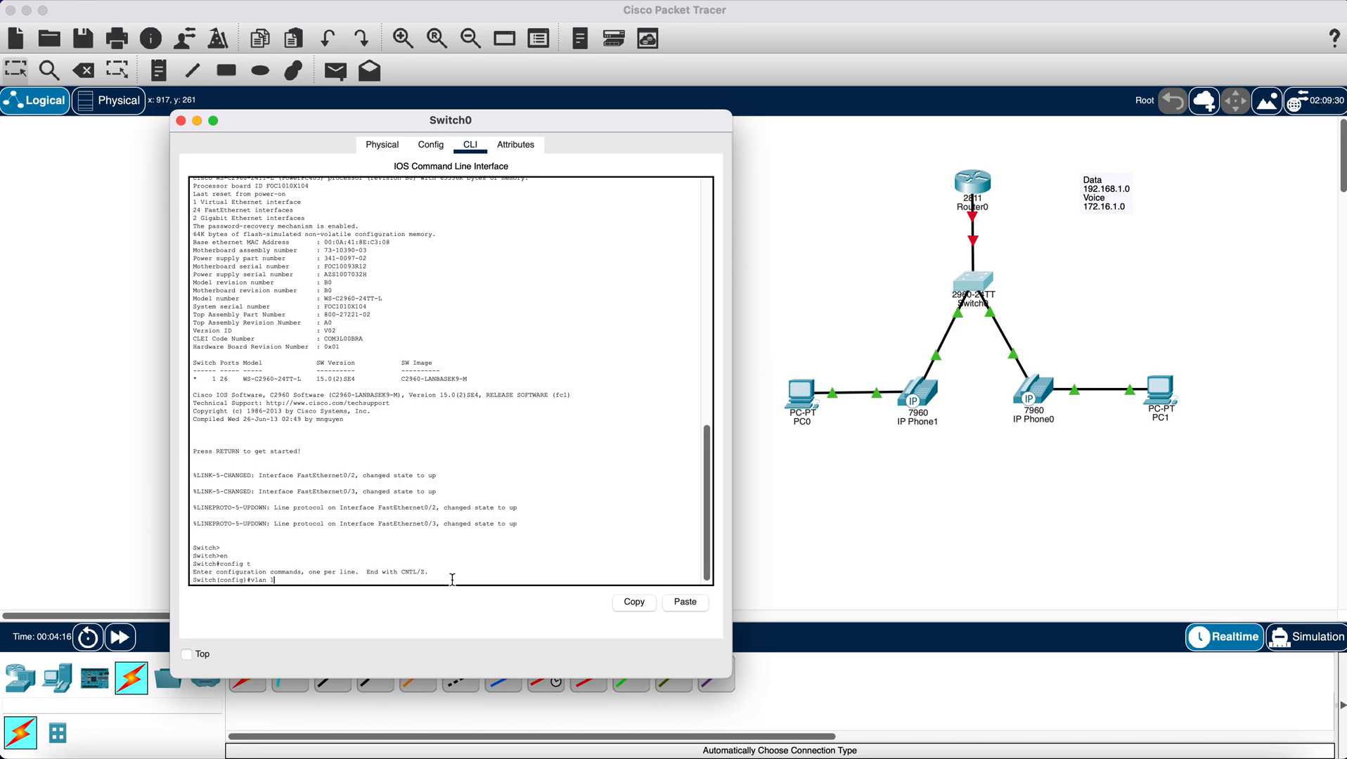
- Create VLAN 10 on the switch, name it data, and leave VLAN configuration
text(0)
key(Return)
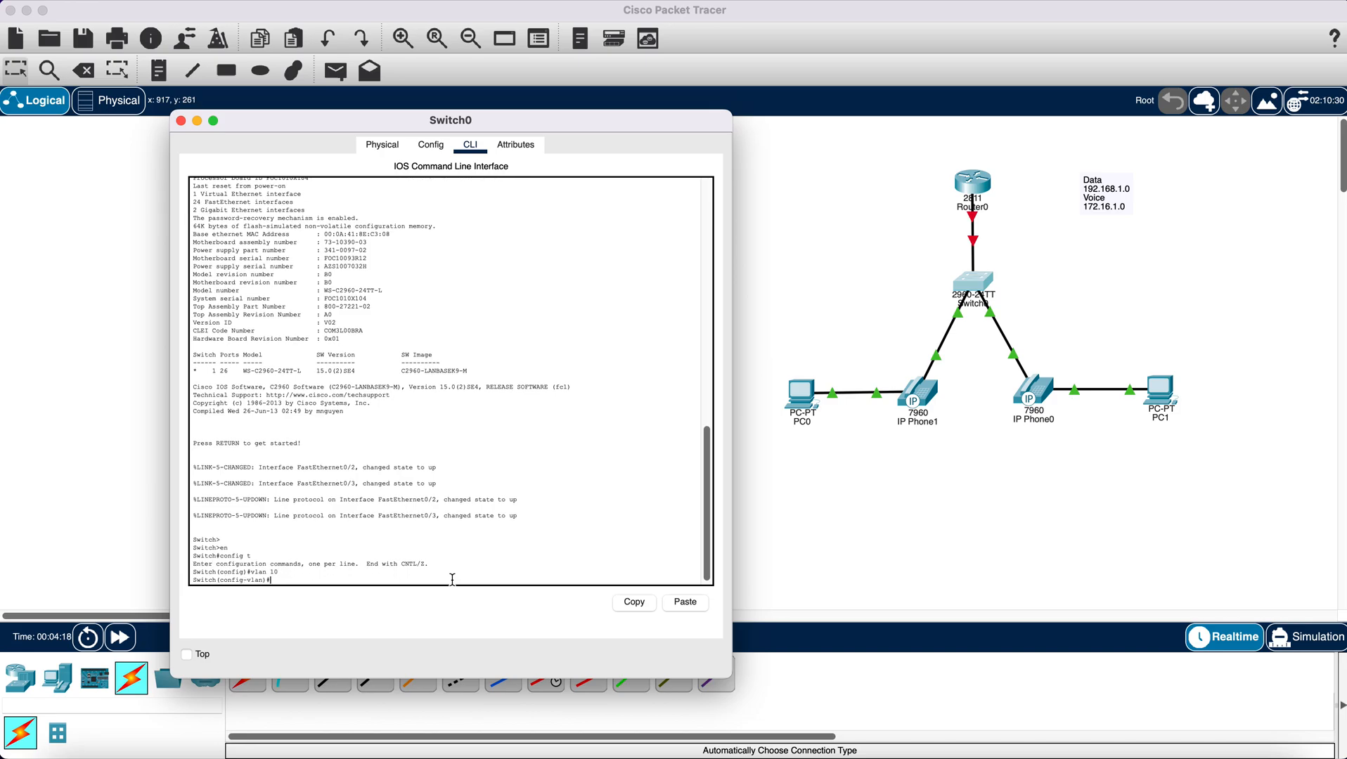
text(name data)
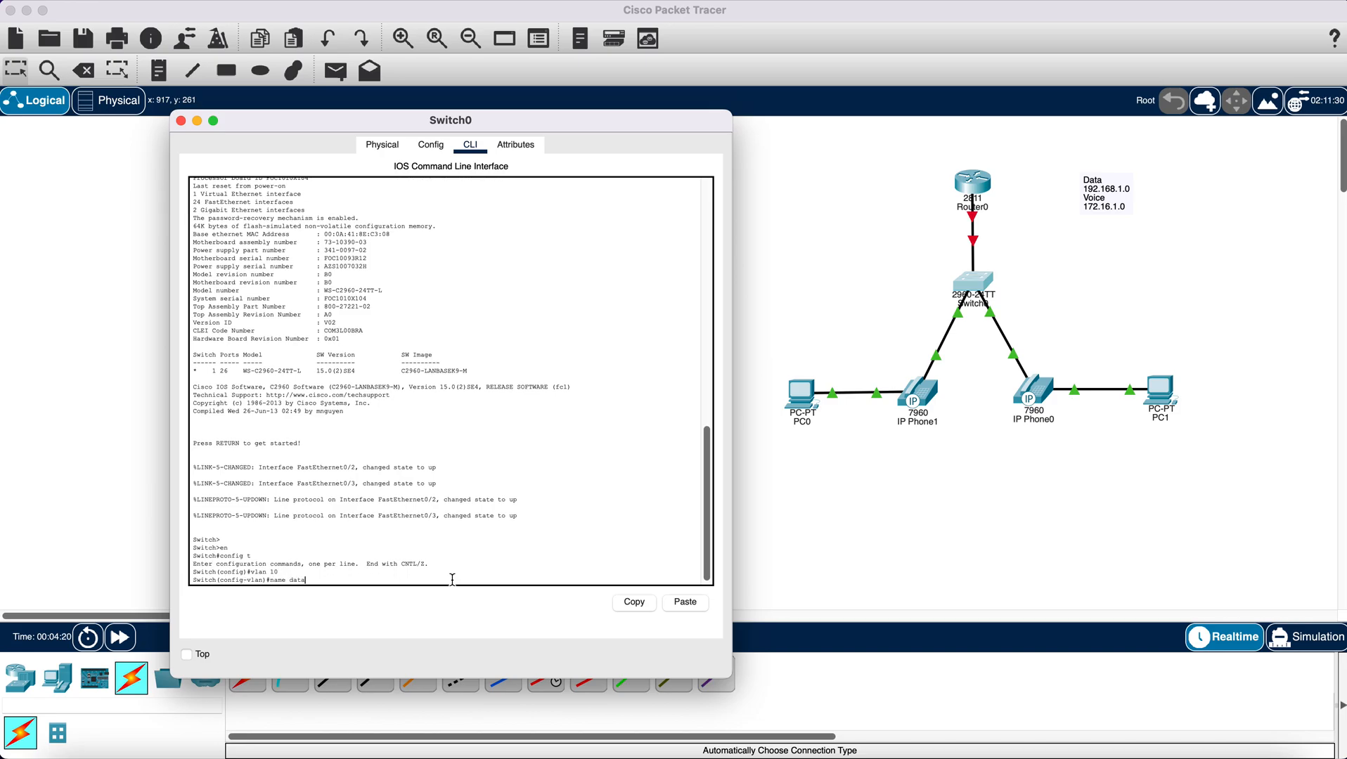
key(Return)
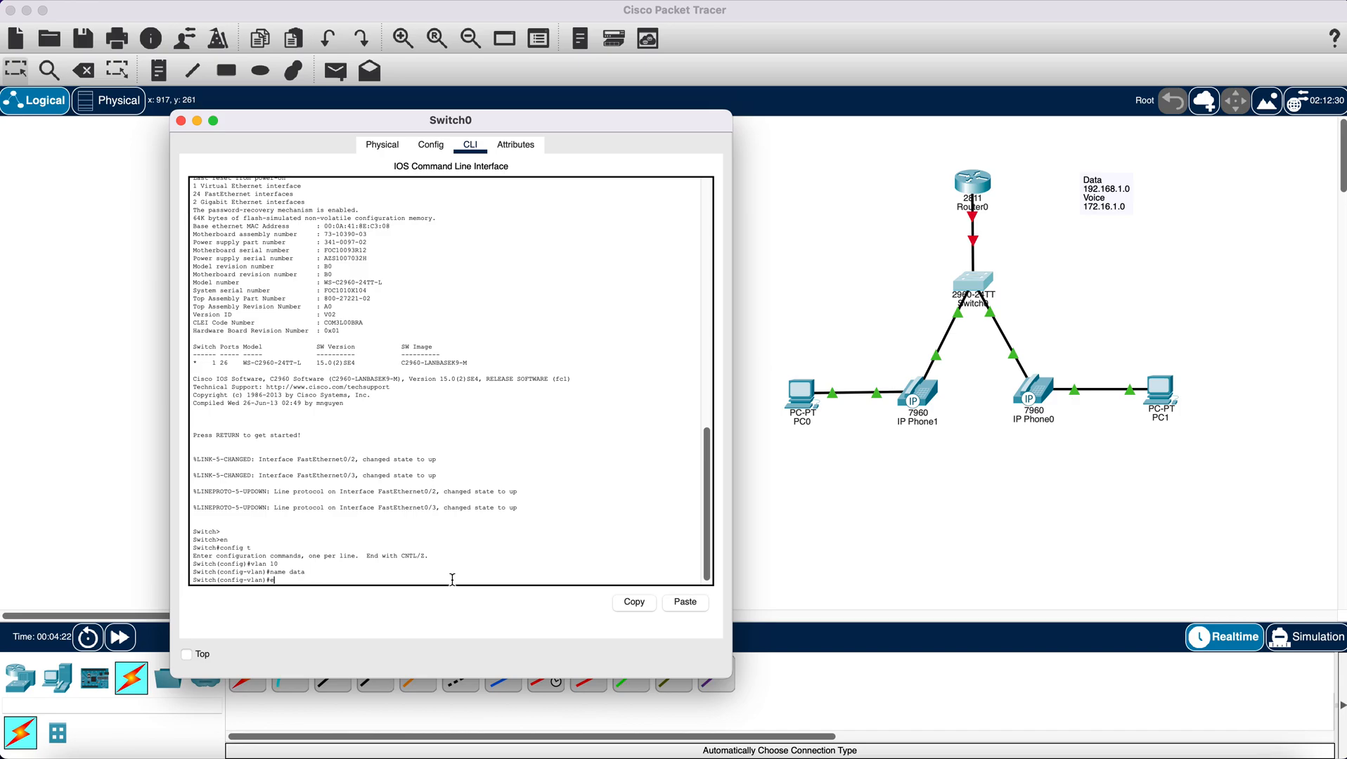
text(ex)
key(Return)
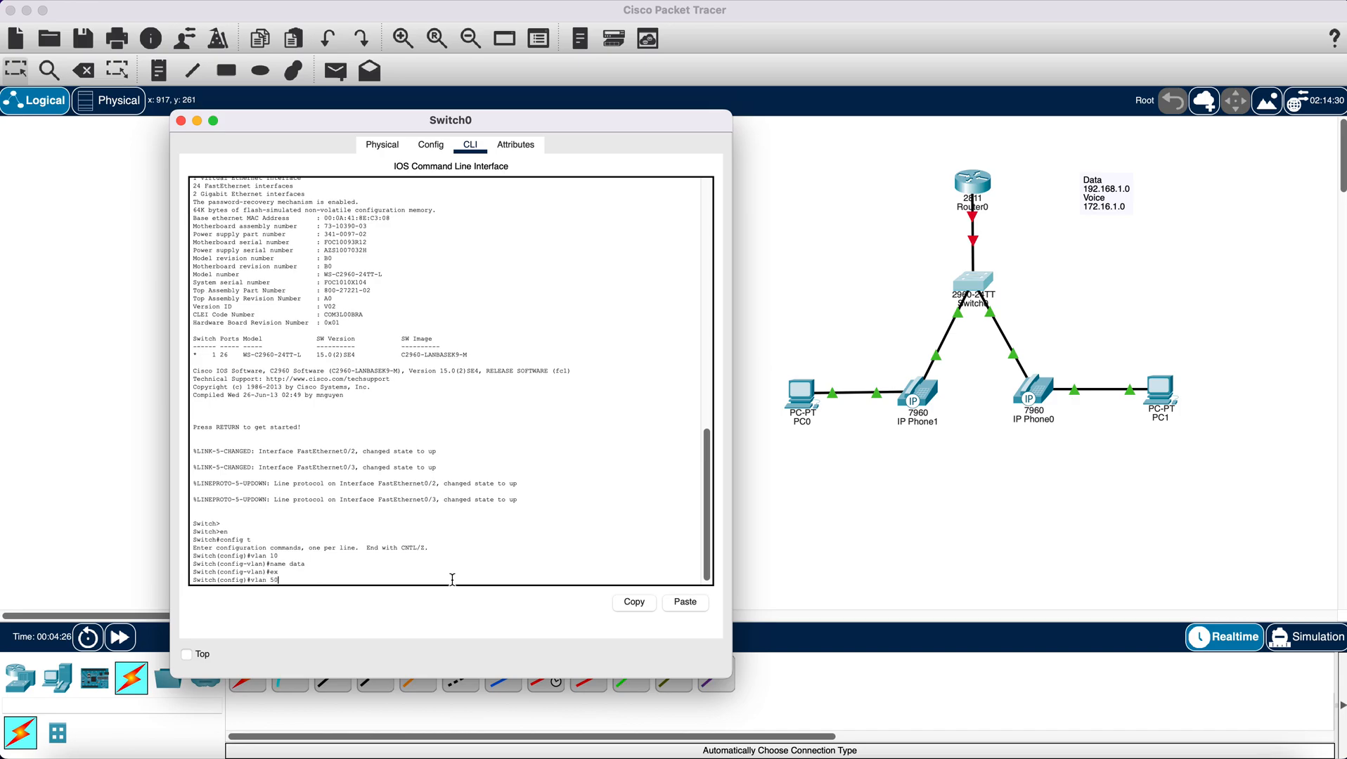
- Create VLAN 50 on the switch, name it voice, and return to global configuration mode
key(Return)
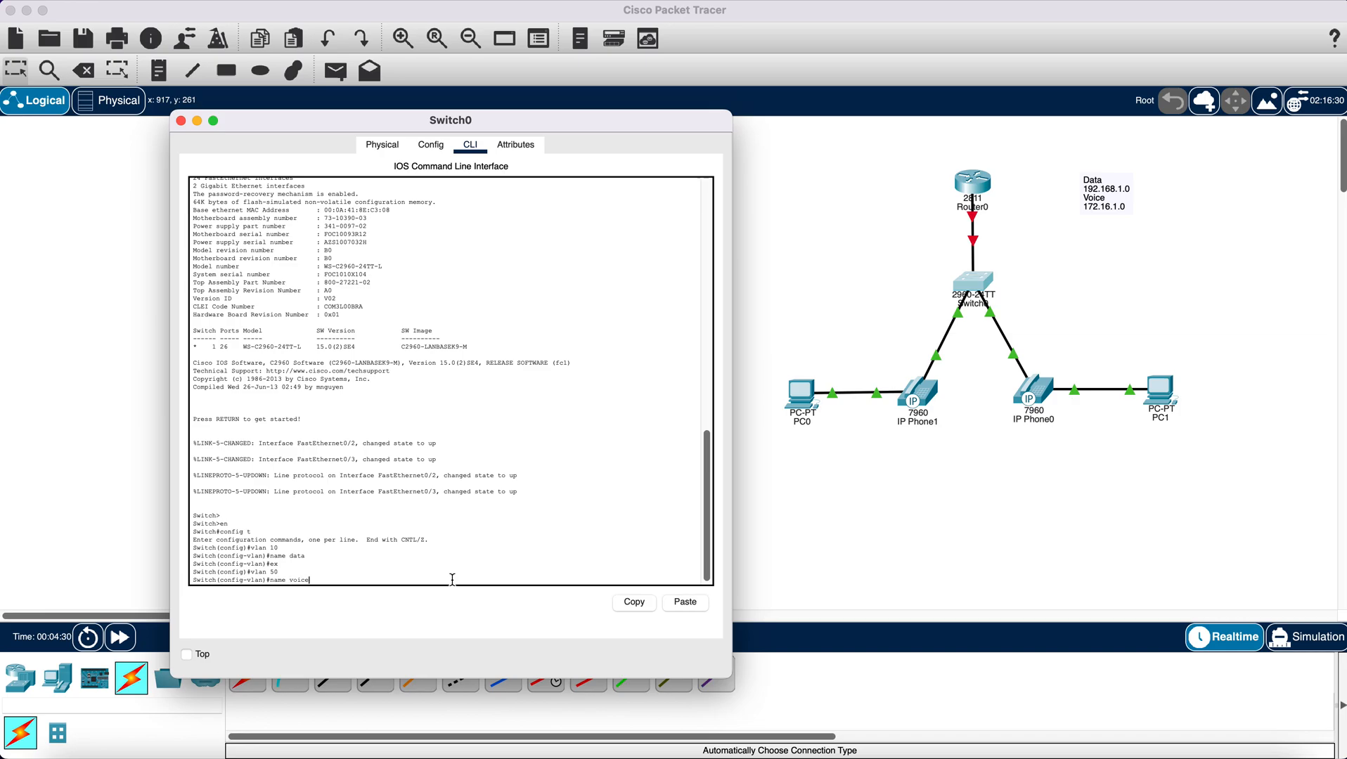
text(name voice)
key(Return)
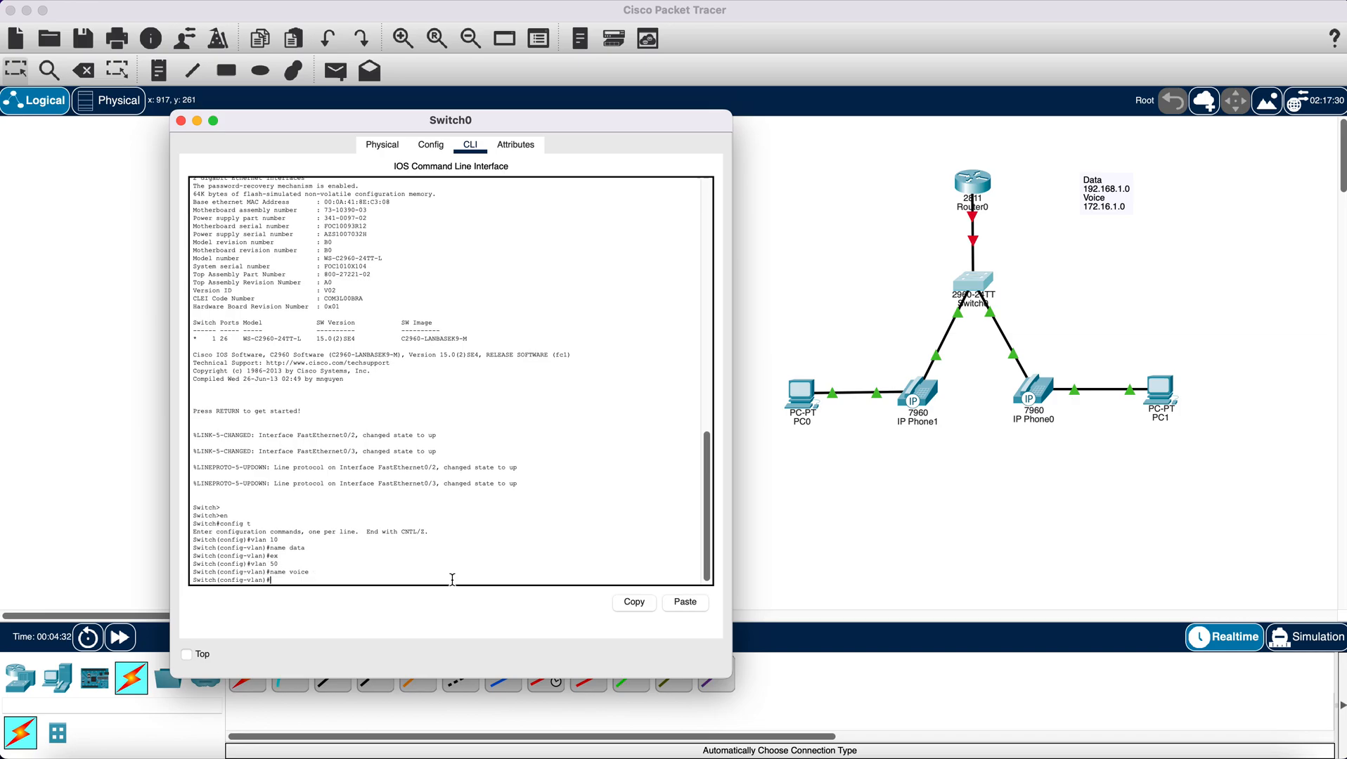
text(ex)
key(Return)
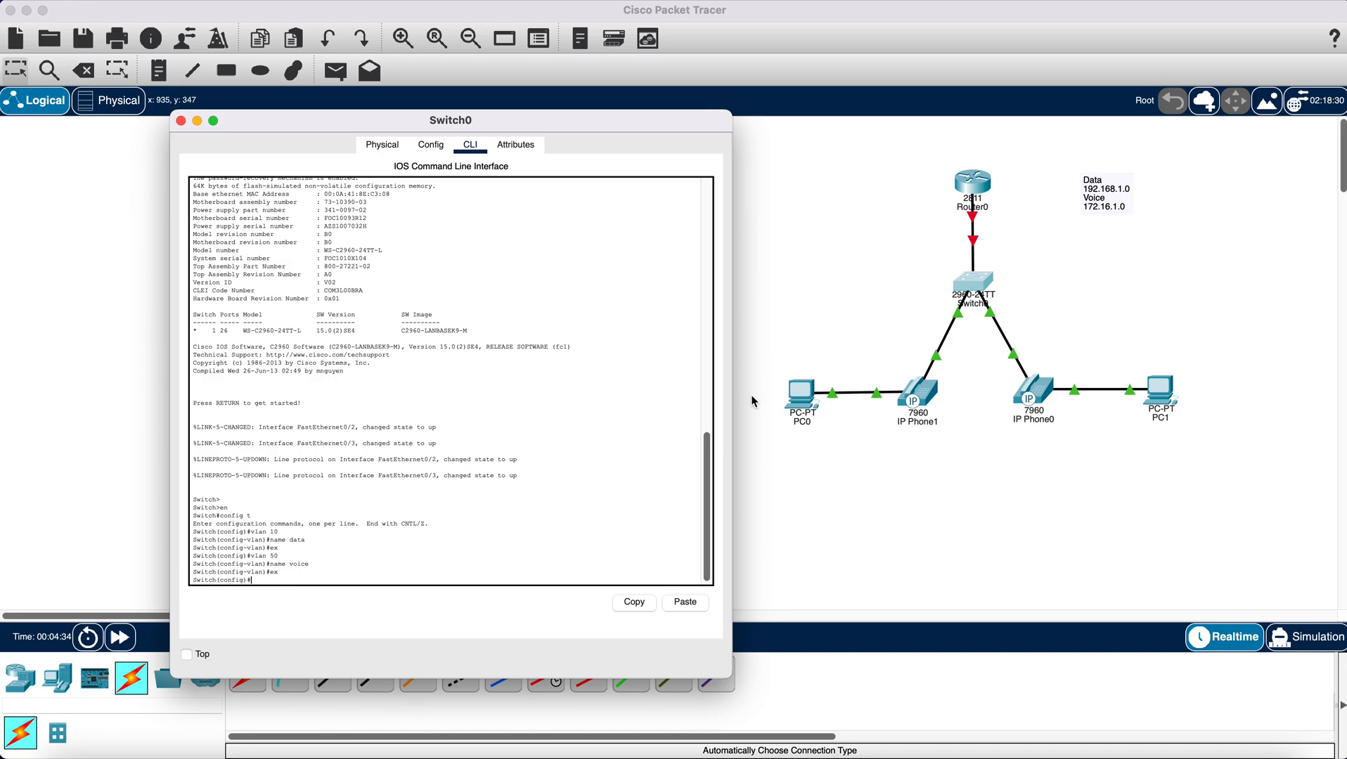
- Check the switch ports leading to the IP phones and set interface range fa0/2-3 to access mode
click(890, 298)
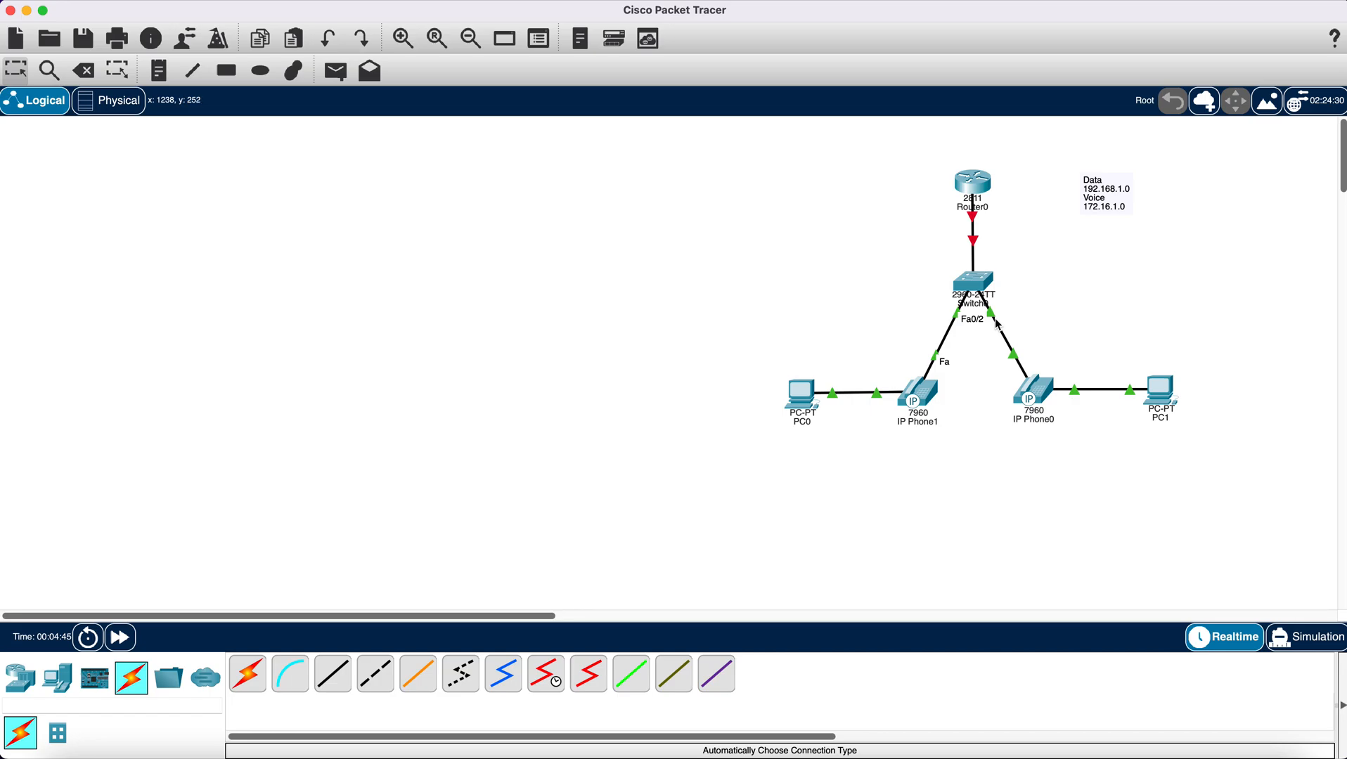
click(967, 283)
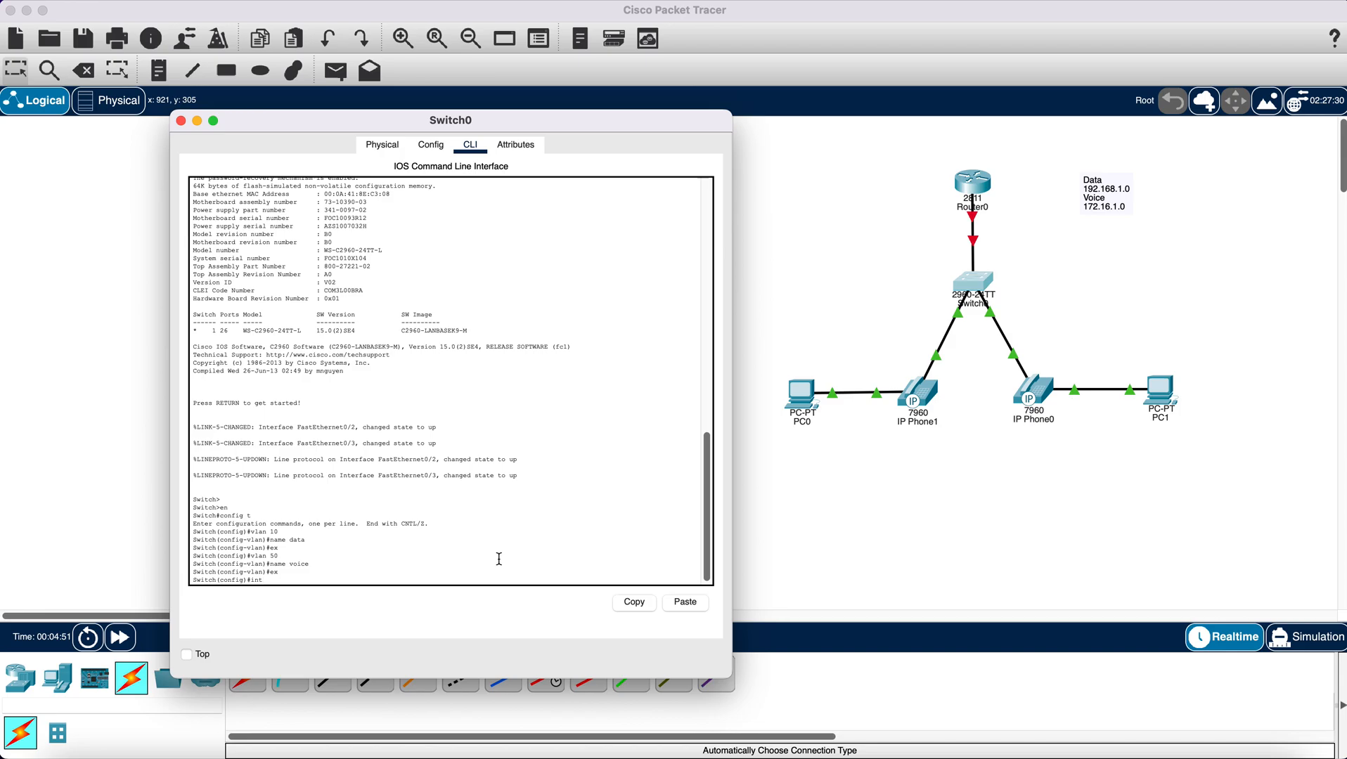
text(ge fa0/2-3)
key(Return)
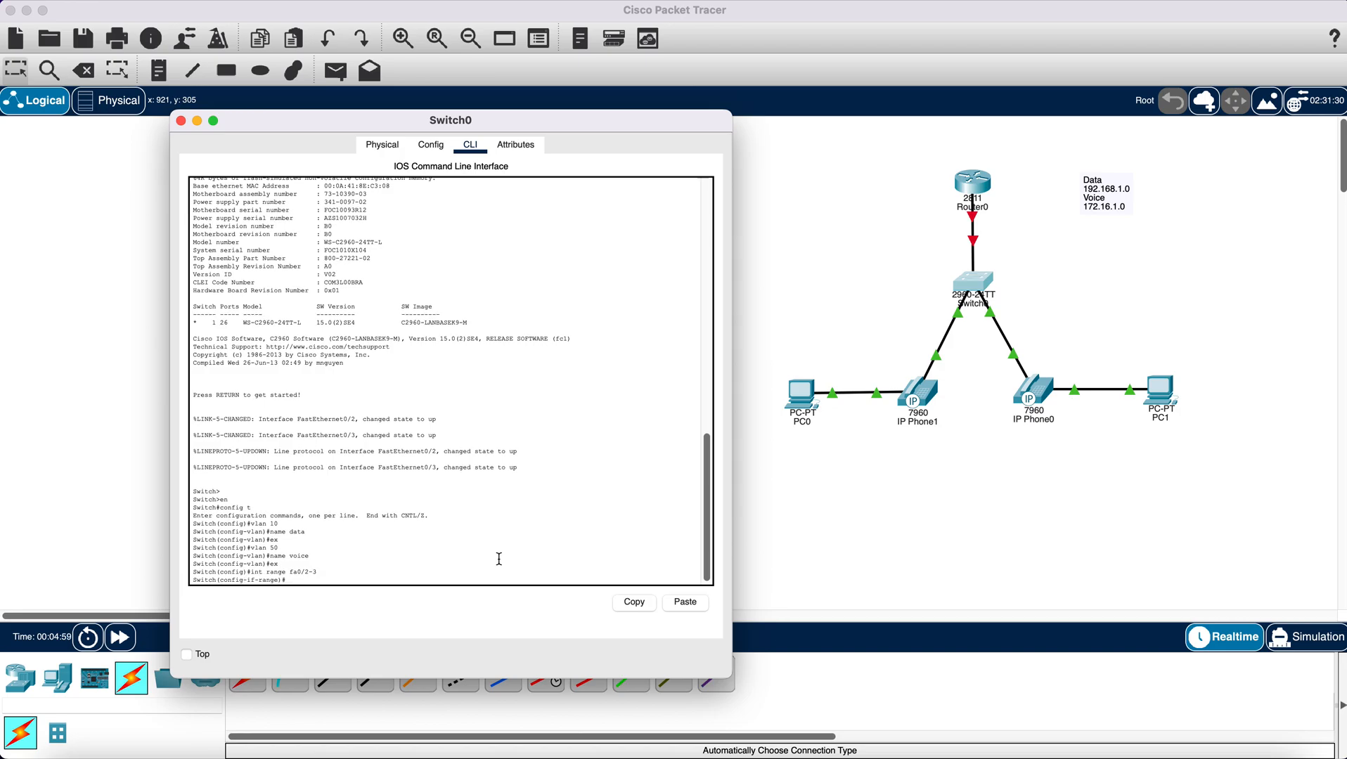
text(switchport mode access)
key(Return)
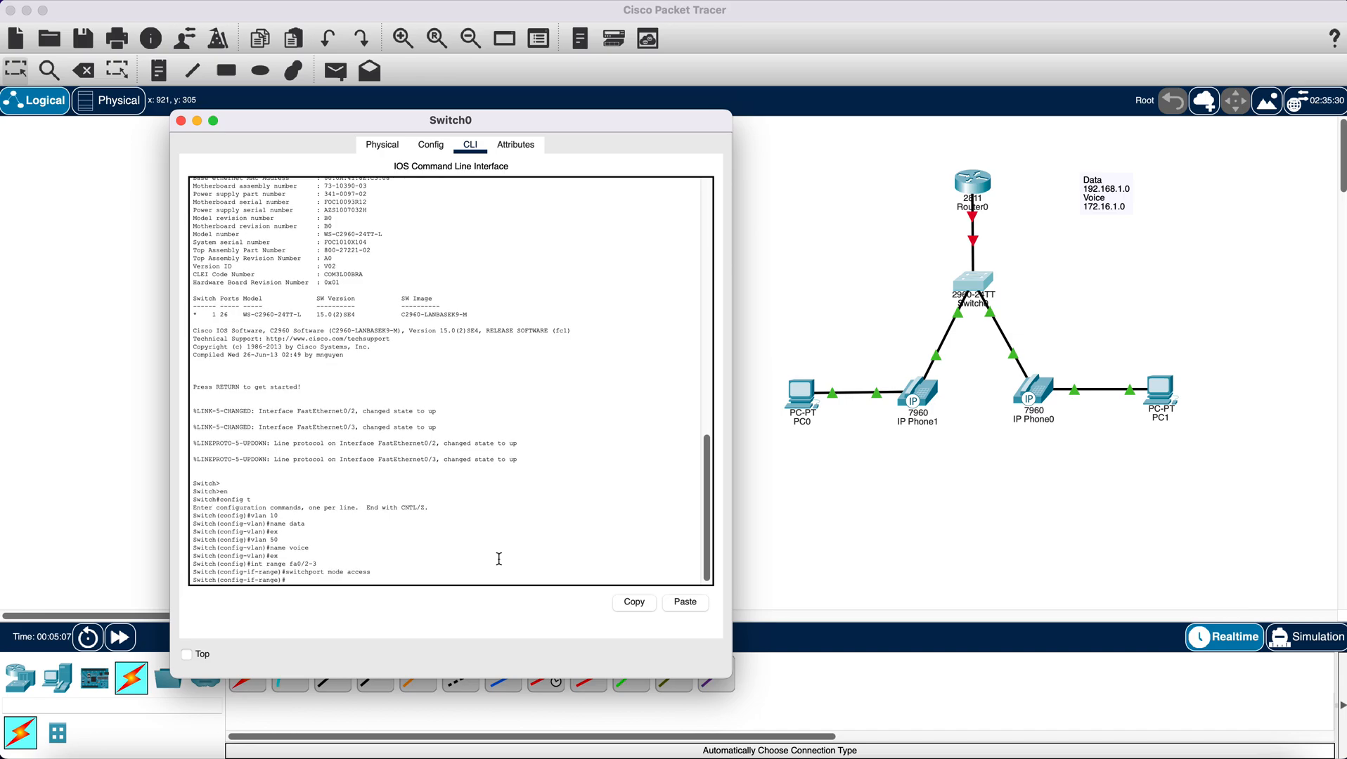
text(switchport)
- Assign access VLAN 10 to the fa0/2-3 interface range
text(access vlan 10)
key(Return)
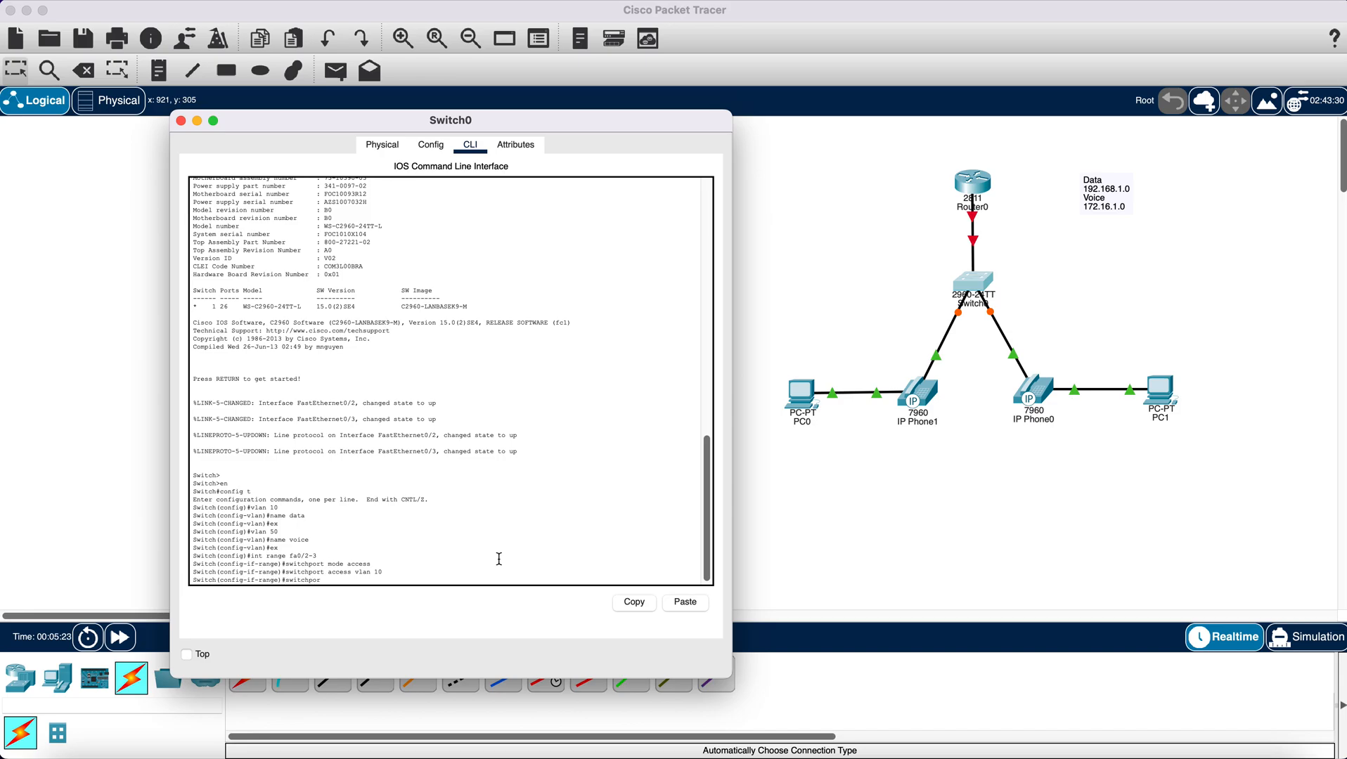
- Assign voice VLAN 50 to the fa0/2-3 interface range and exit the range configuration
text(switchport voice vlan 50)
key(Return)
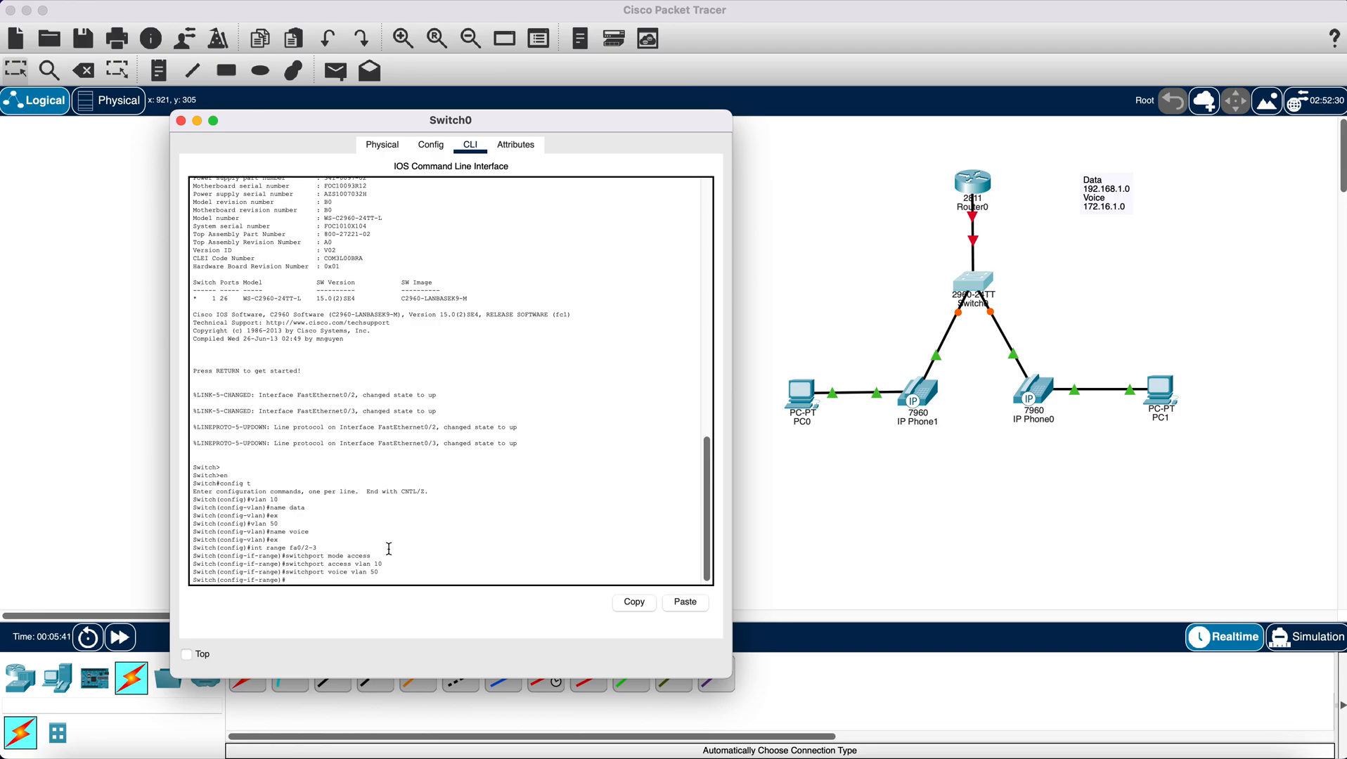
key(Return)
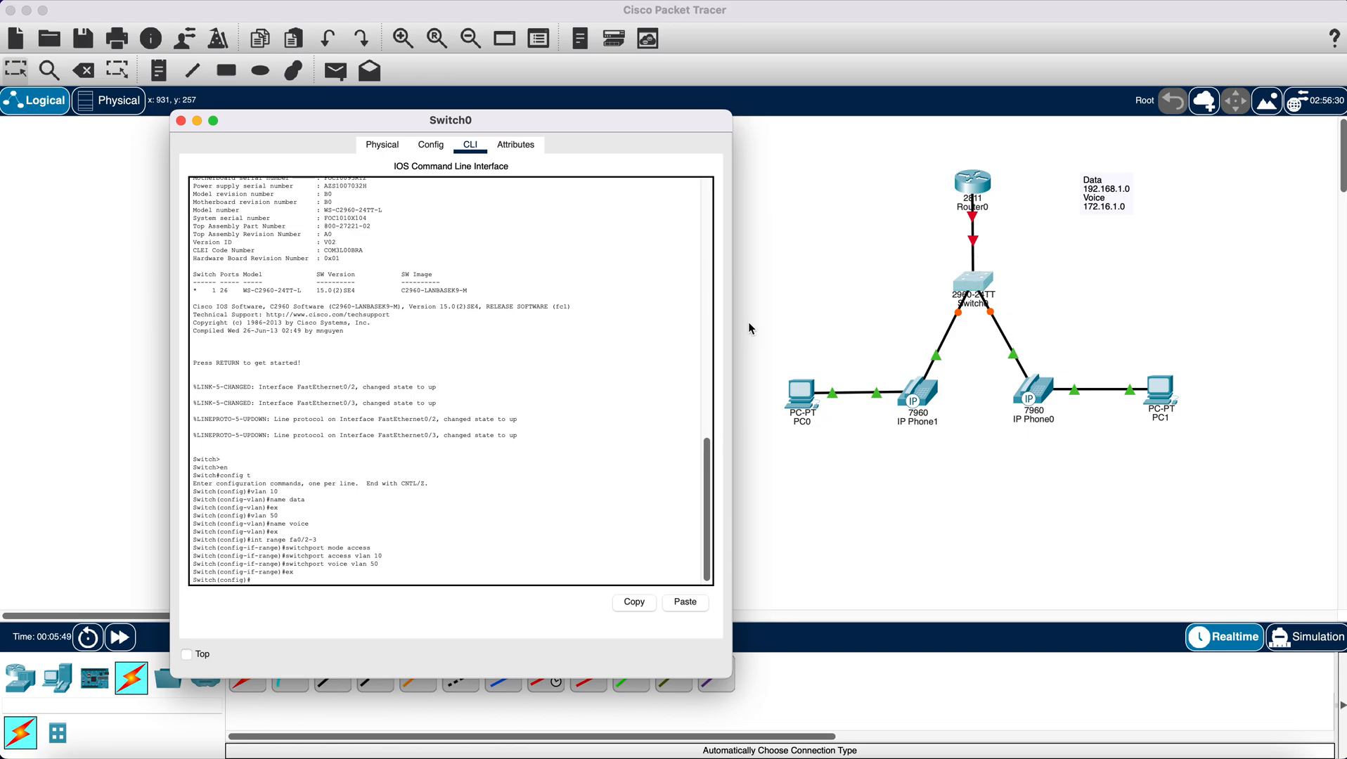
- Check the switch port leading to the router and set interface fa0/1 to trunk mode
click(860, 293)
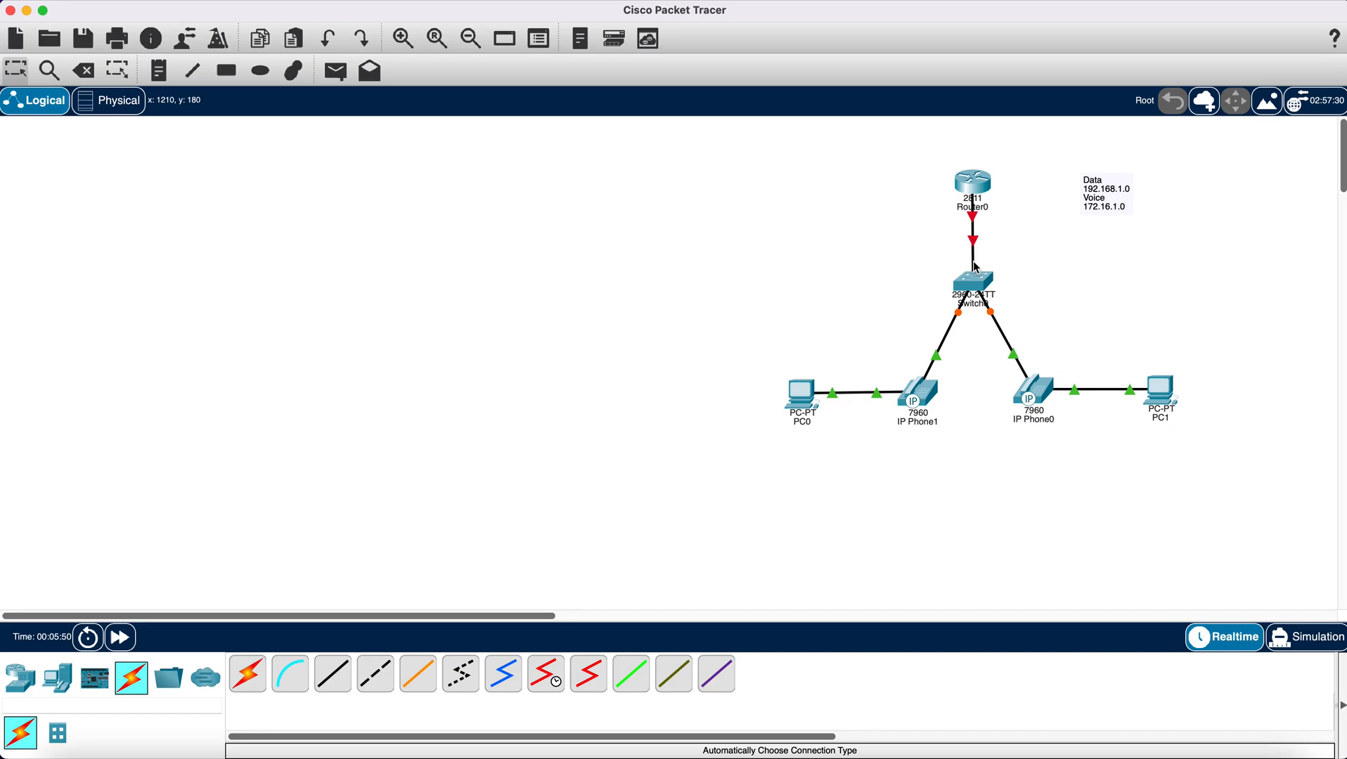
click(960, 289)
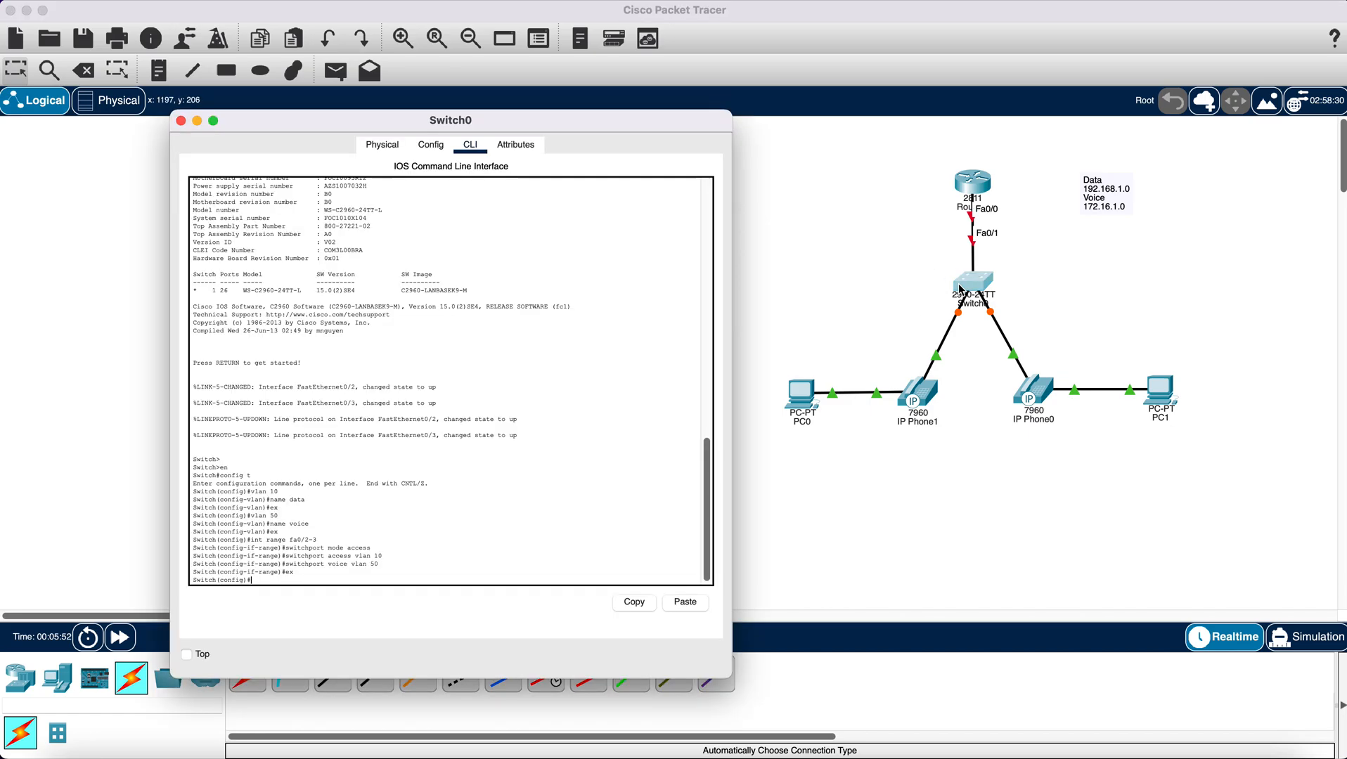
click(437, 528)
text(int)
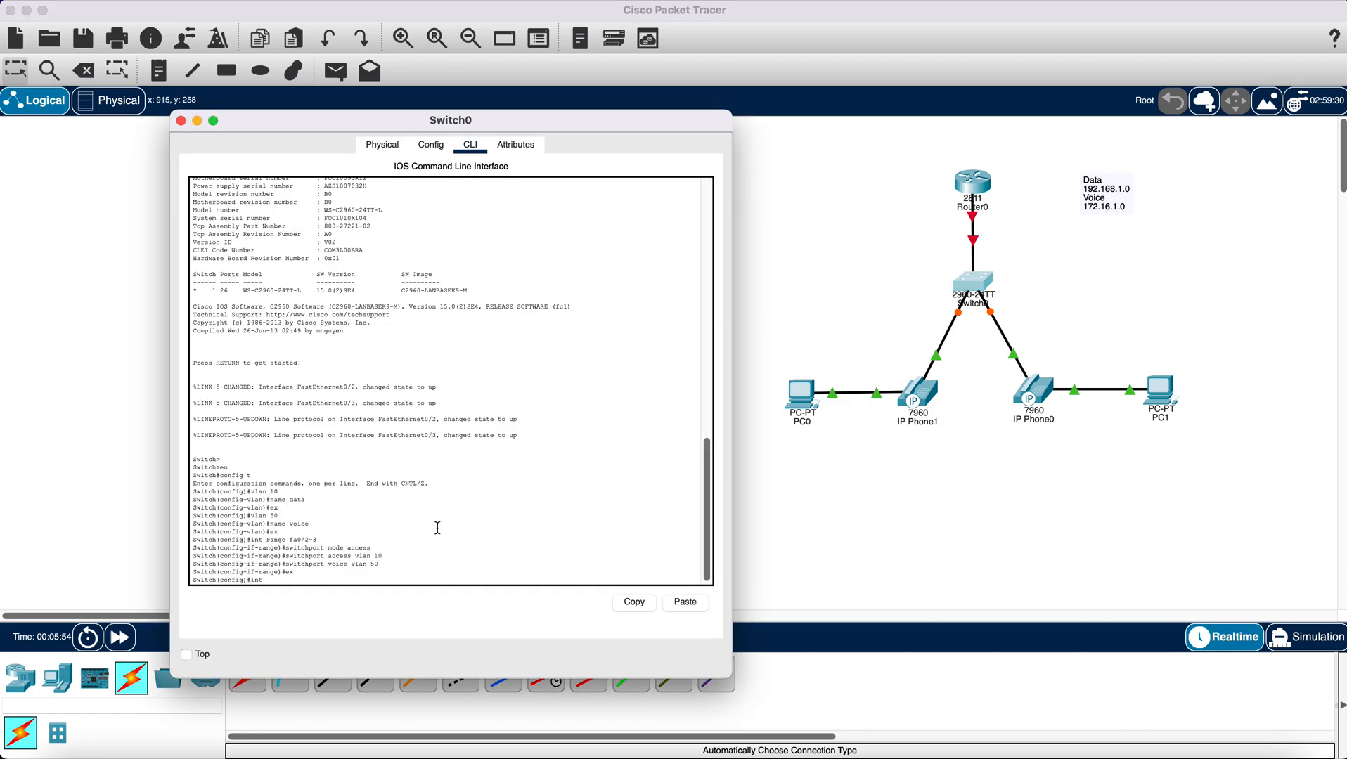
text( fa0/1)
key(Return)
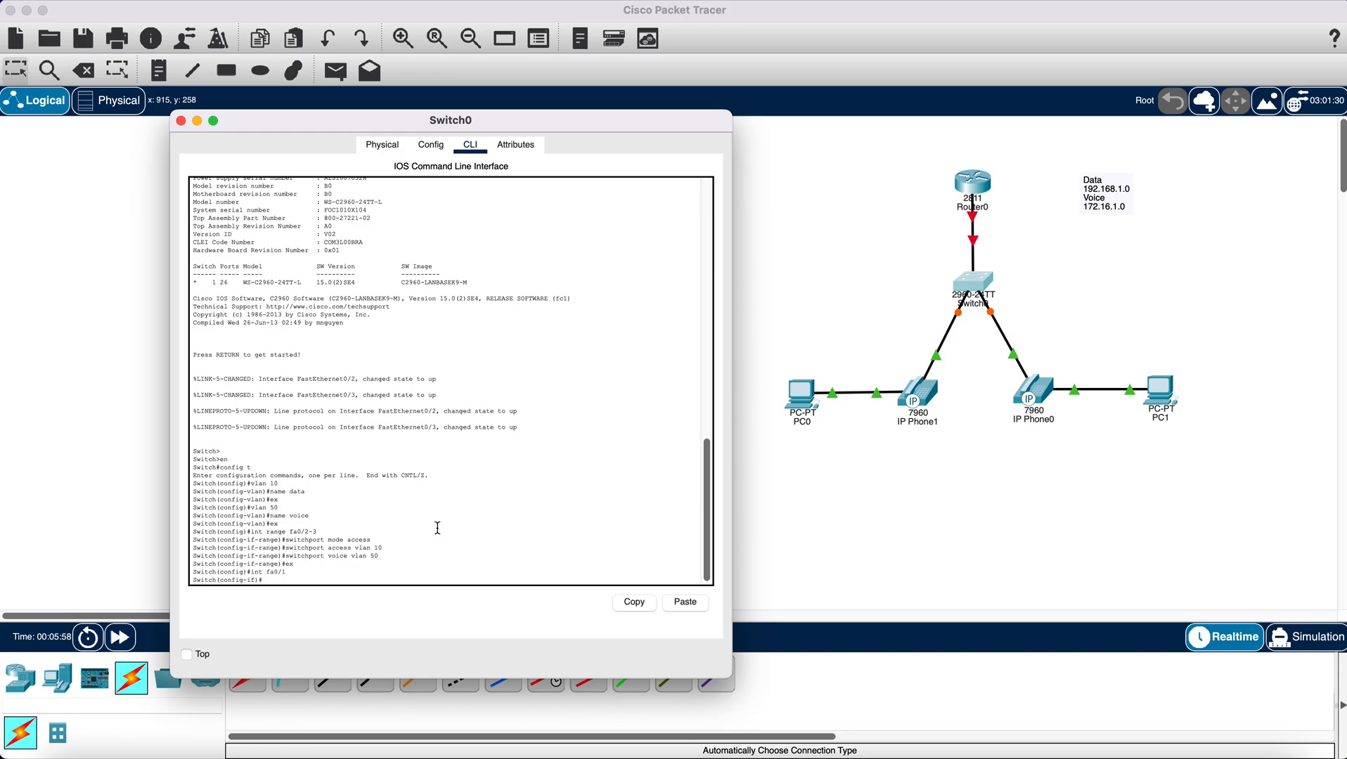
text(switchport mode trunk)
key(Return)
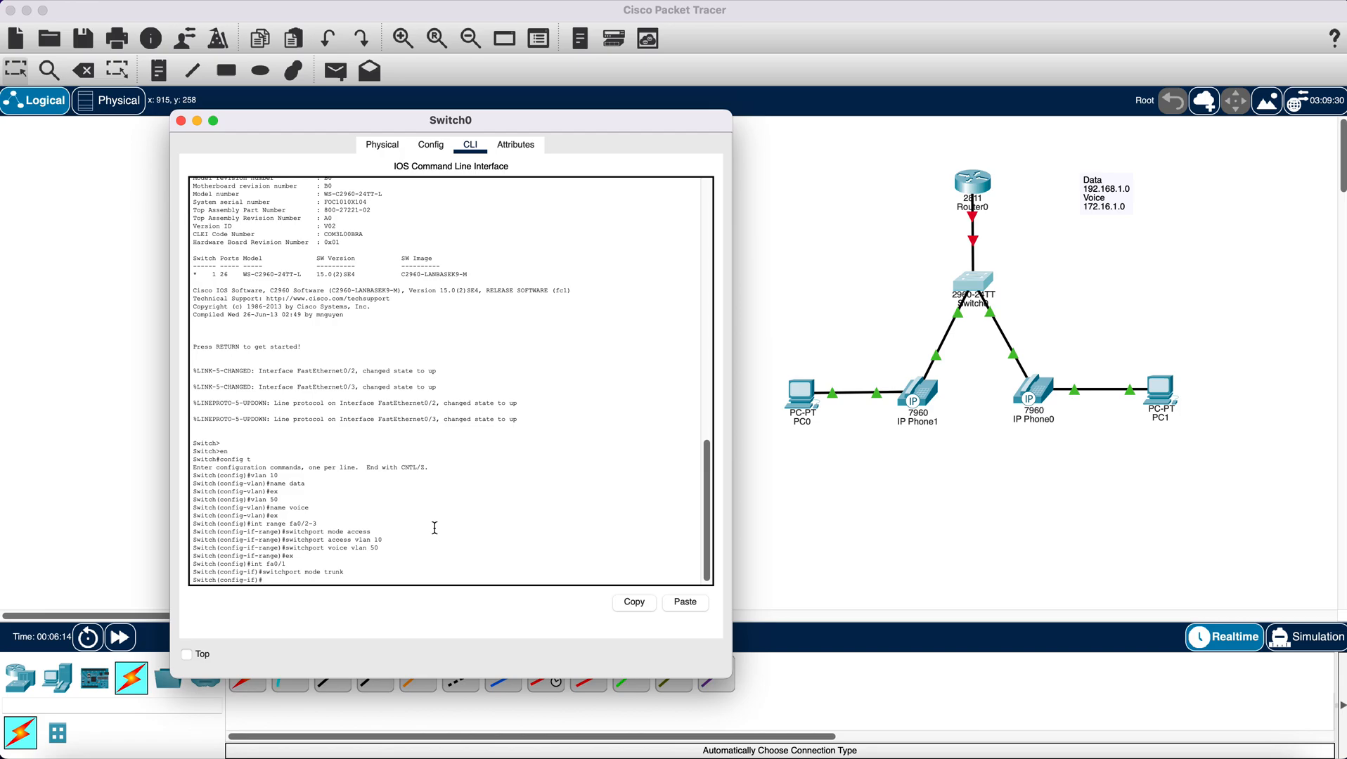
- Allow VLANs 10 and 50 on the fa0/1 trunk
text(switchport tru)
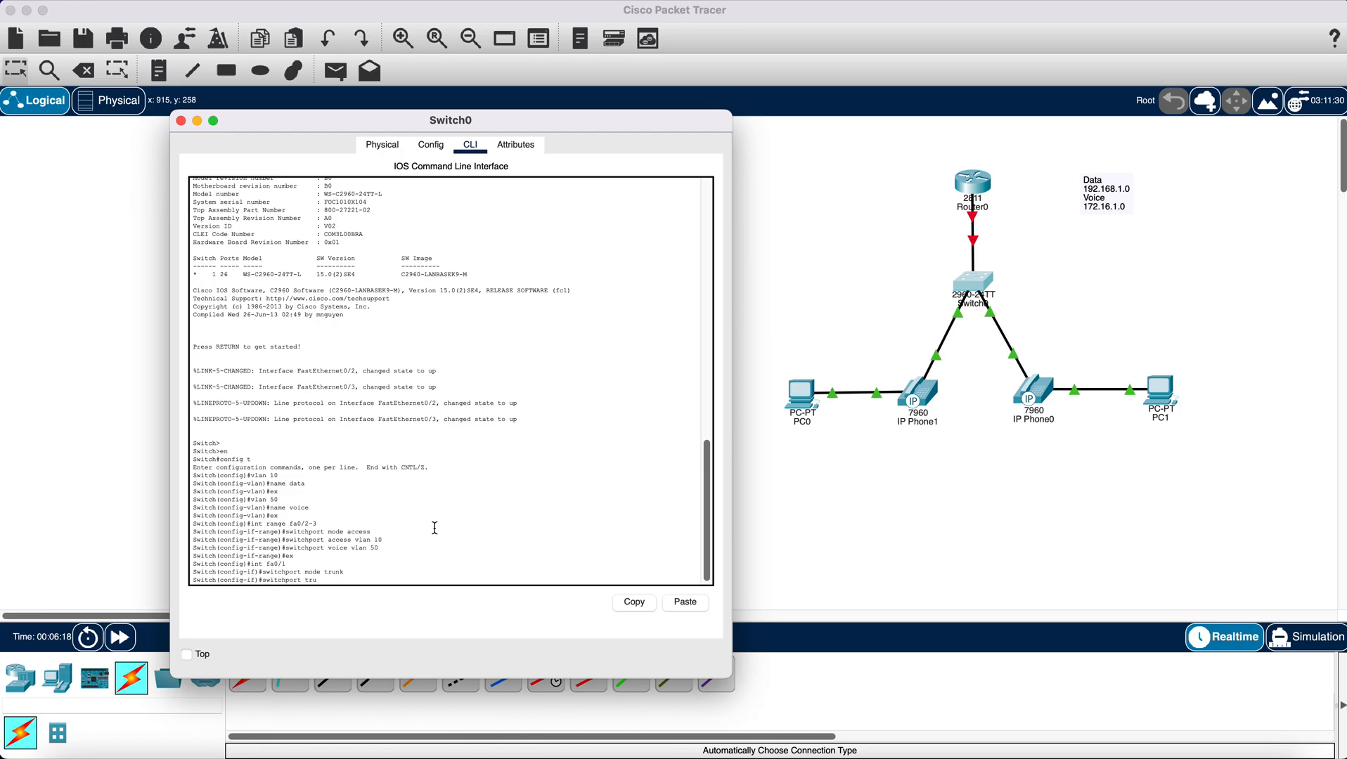
text(nk allowed)
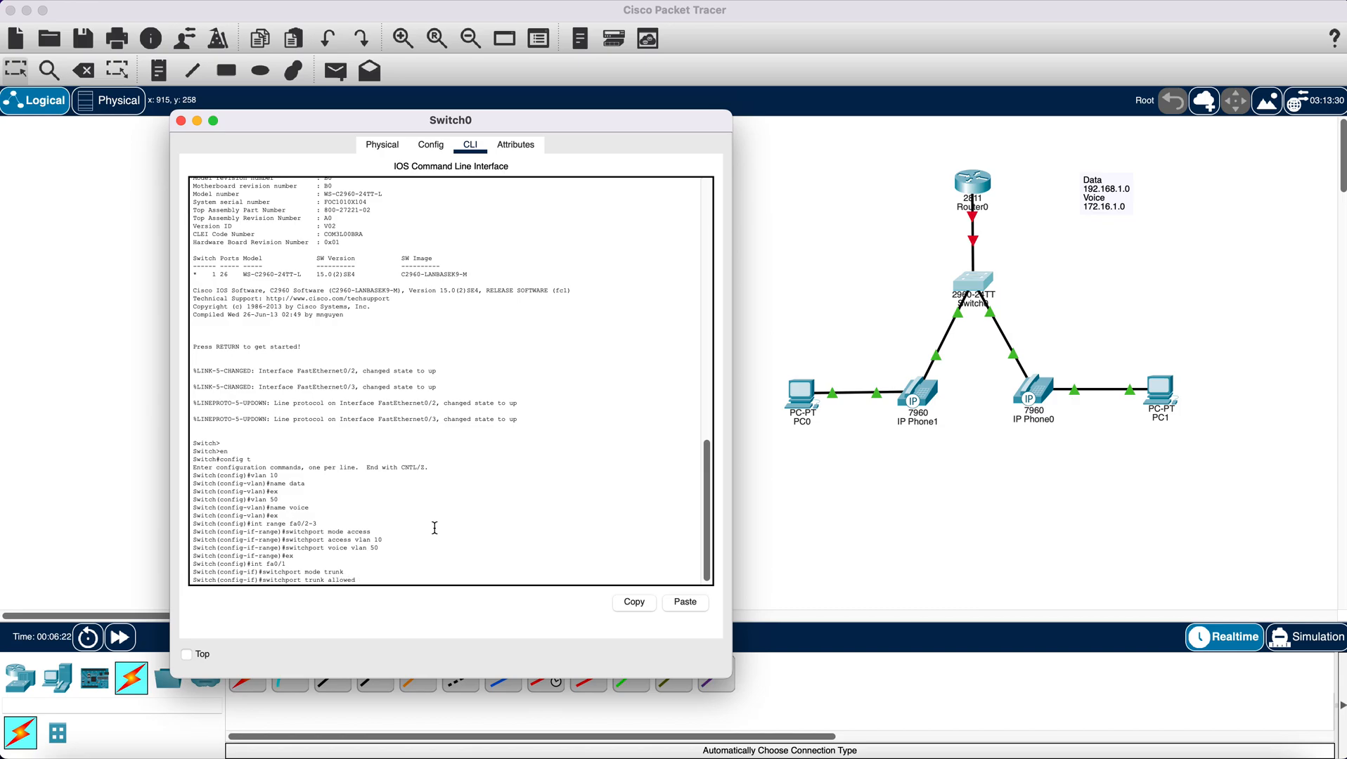
text( vlan 10,50)
key(Return)
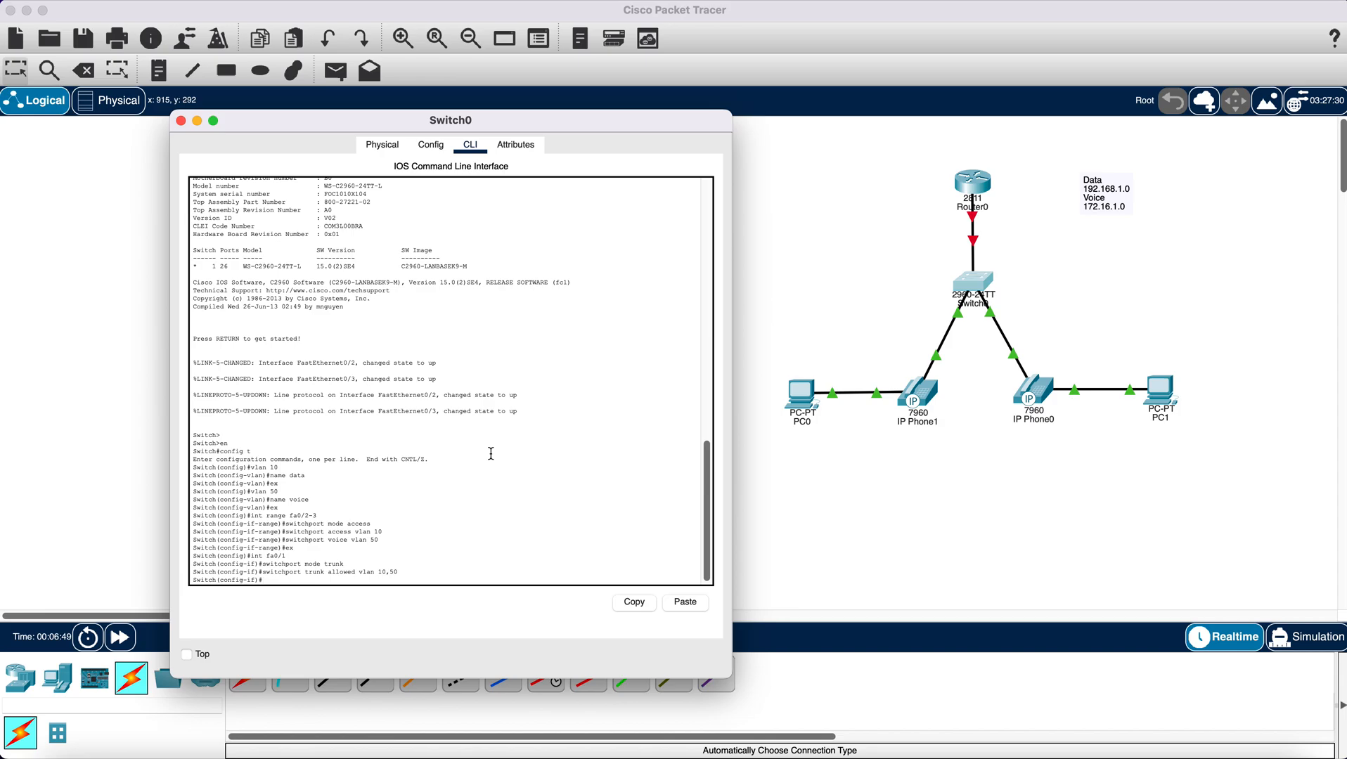
- Exit interface configuration, save the switch configuration with do wr, and close the Switch0 window
text(ex)
key(Return)
text(do w)
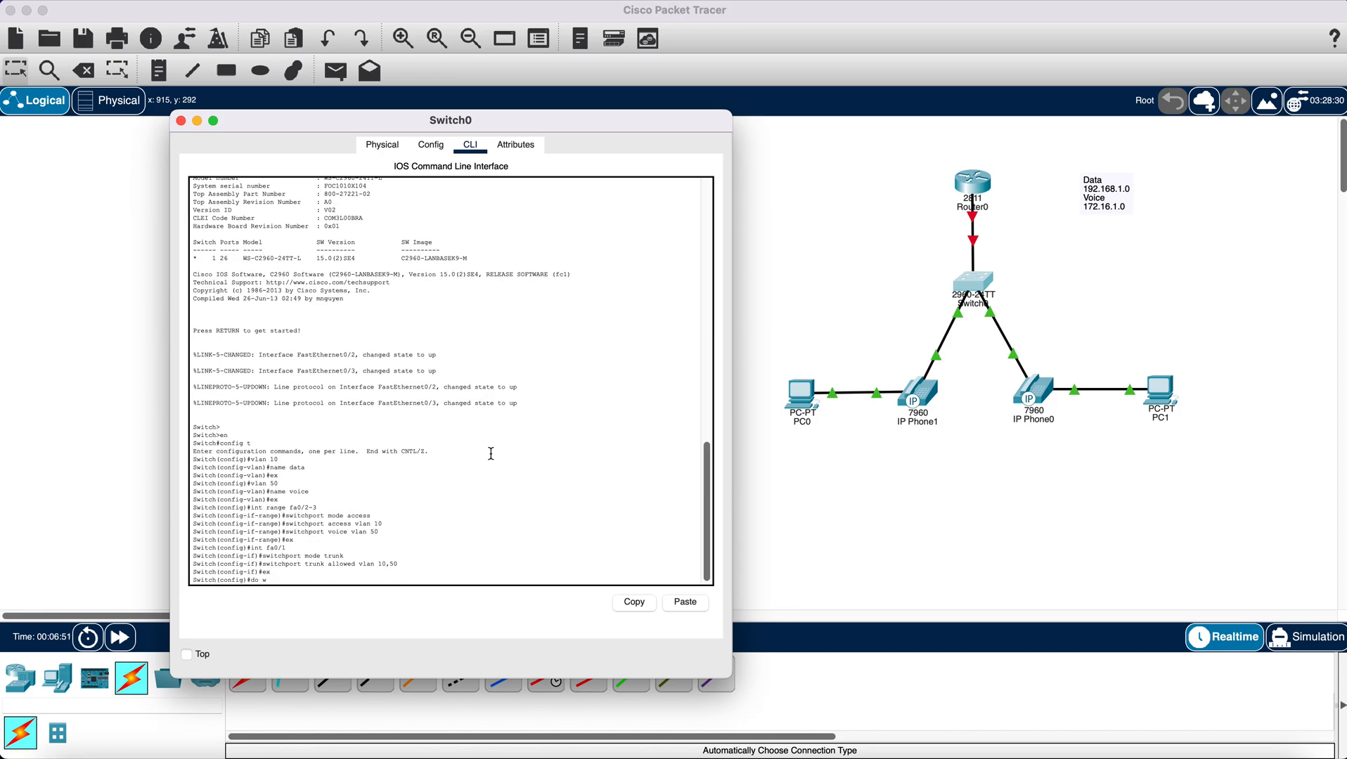
text(r)
key(Return)
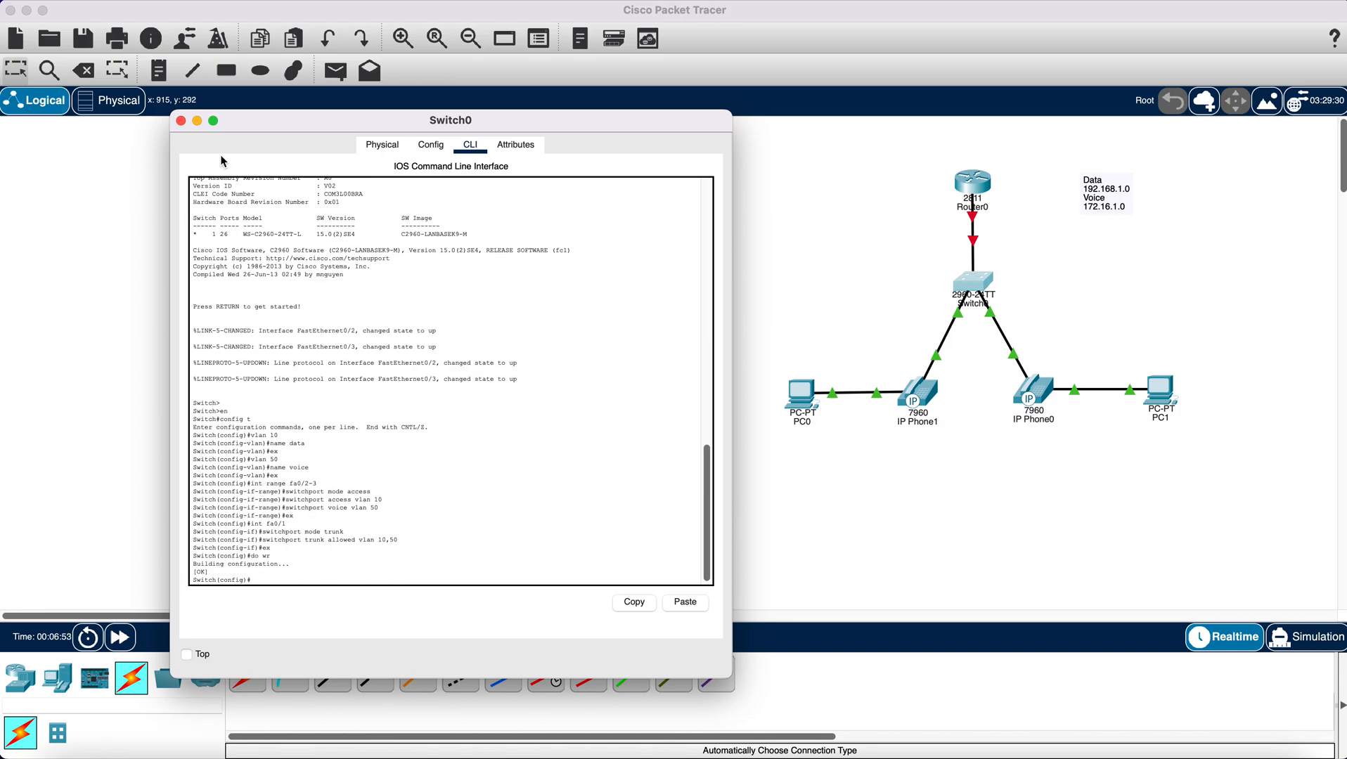
click(181, 122)
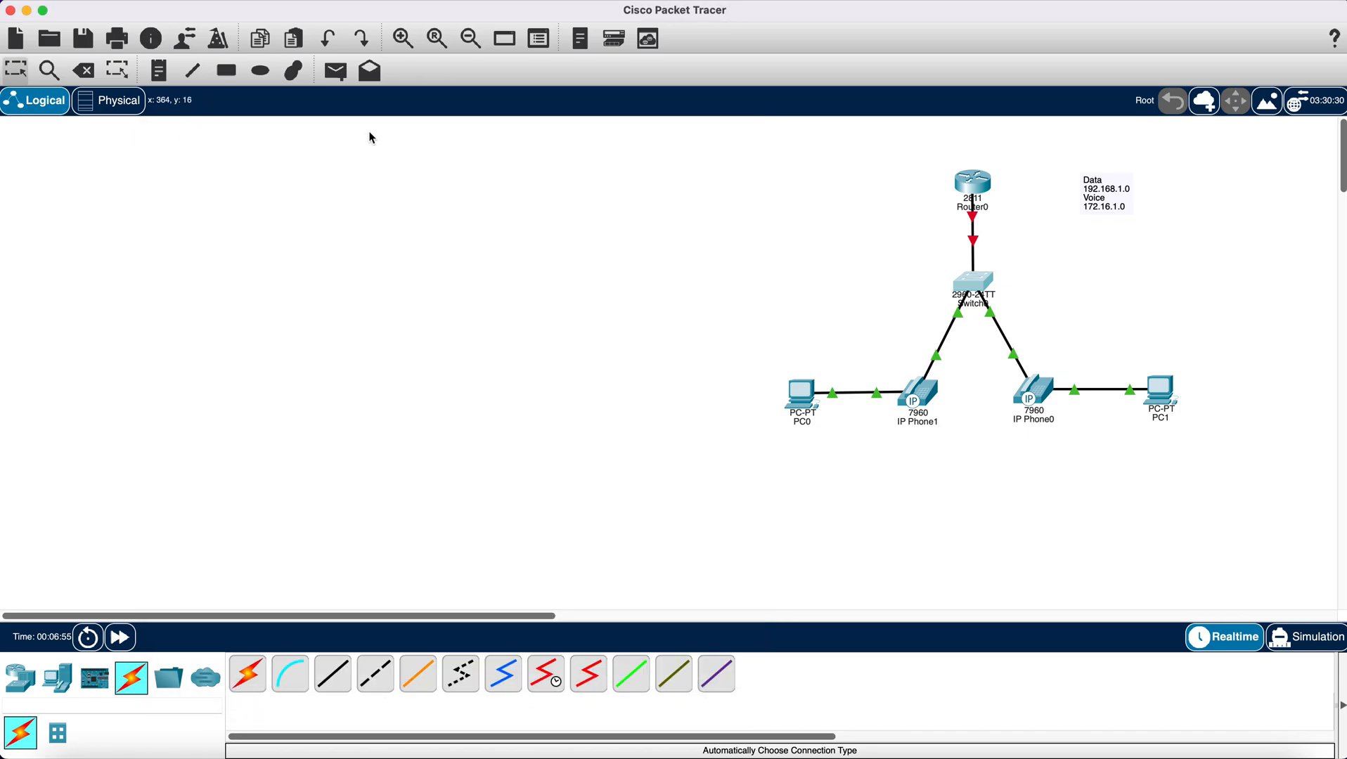
- Open Router0's command line and decline the initial configuration dialog
click(975, 186)
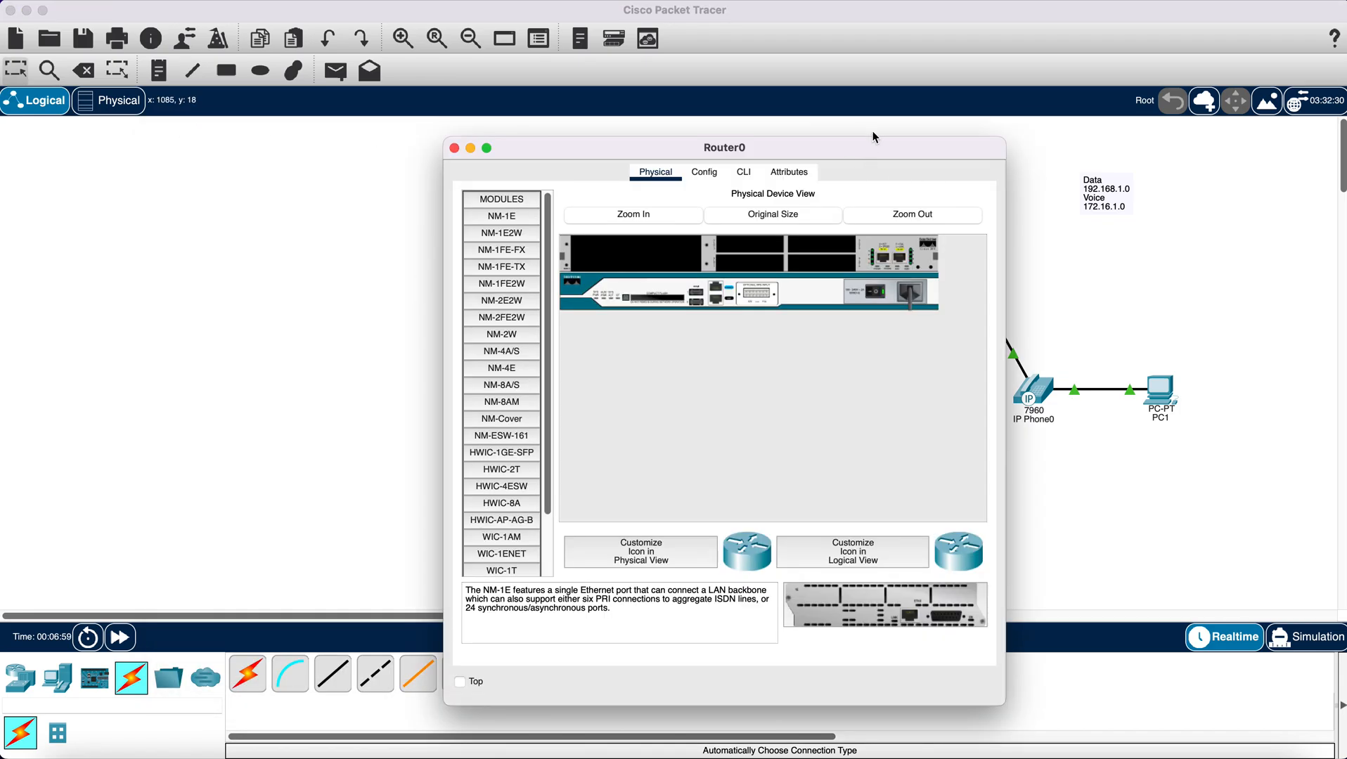
drag(872, 135, 584, 128)
click(454, 164)
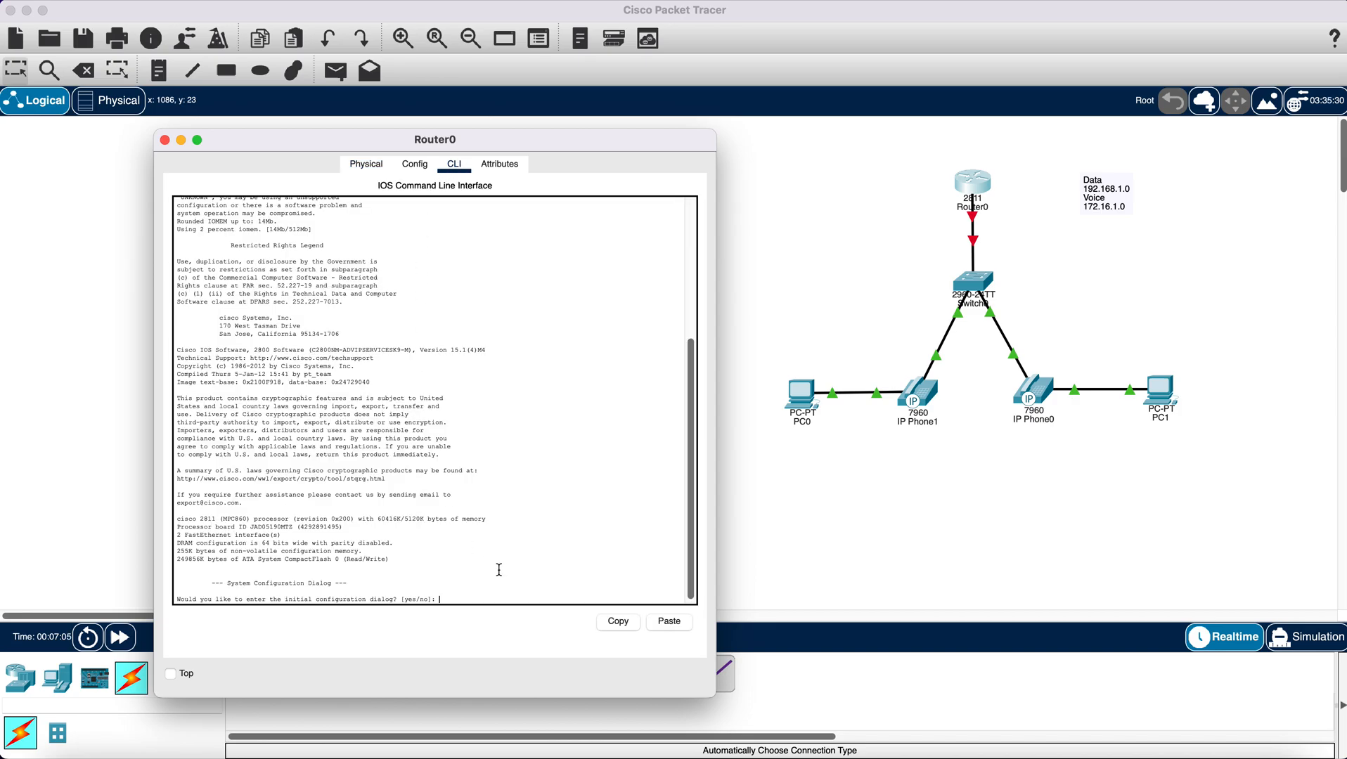
text(no)
key(Return)
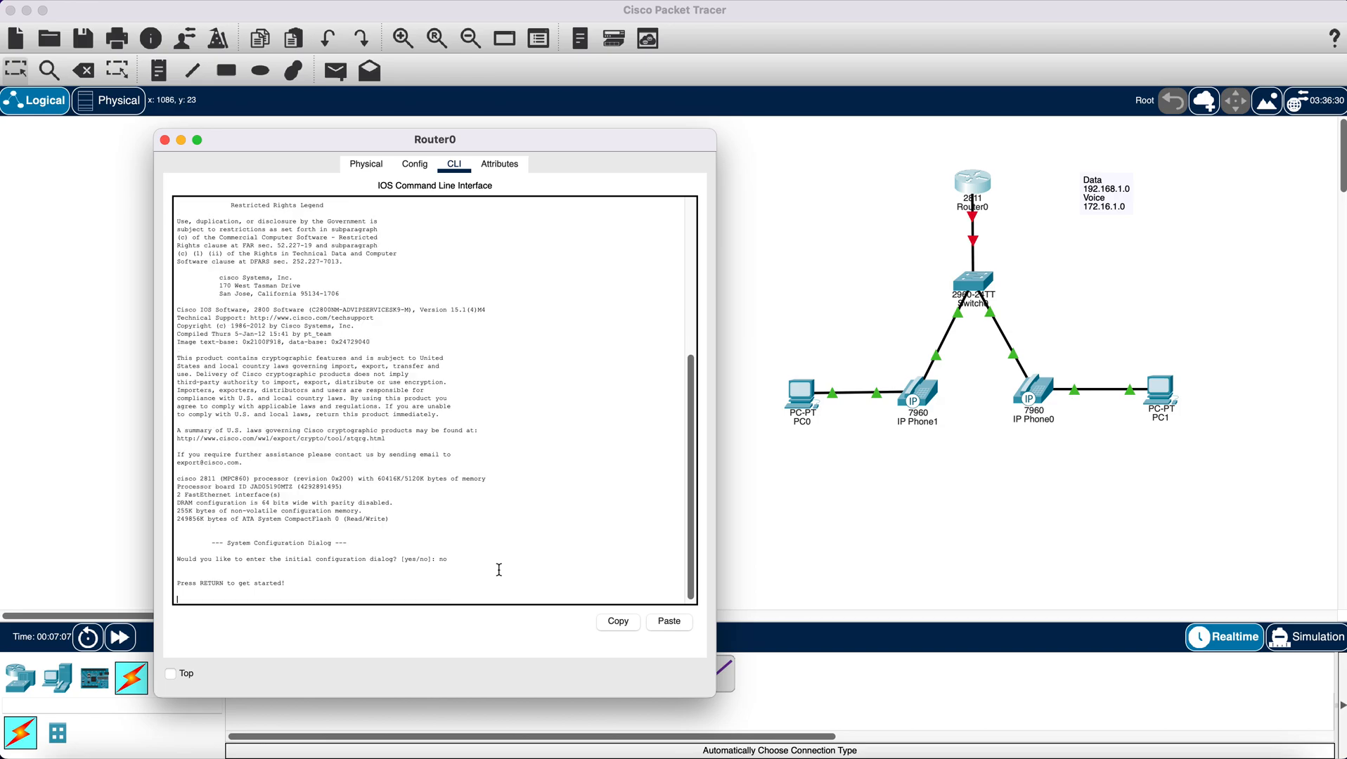
key(Return)
key(Return)
key(Return)
- Enter privileged mode on Router0 and start global configuration from the terminal
text(er>e)
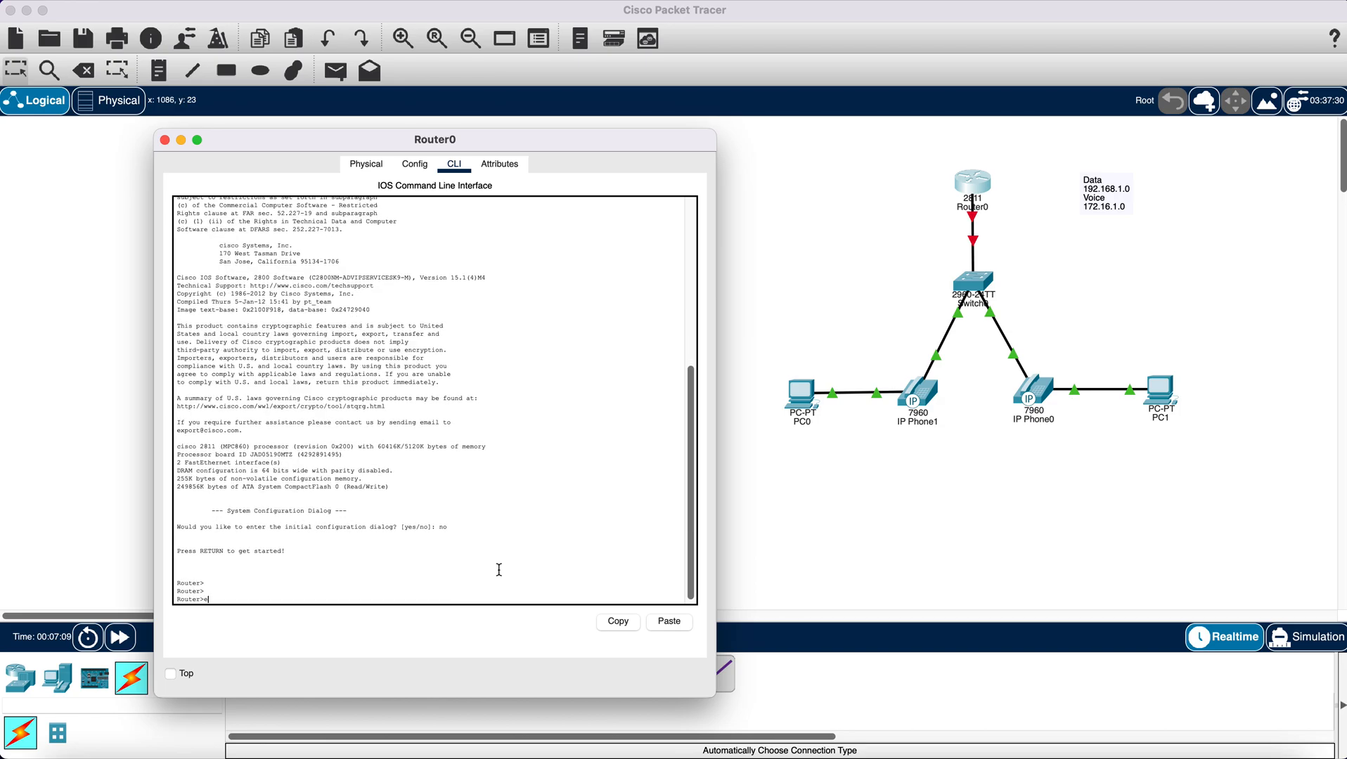
text(n)
key(Return)
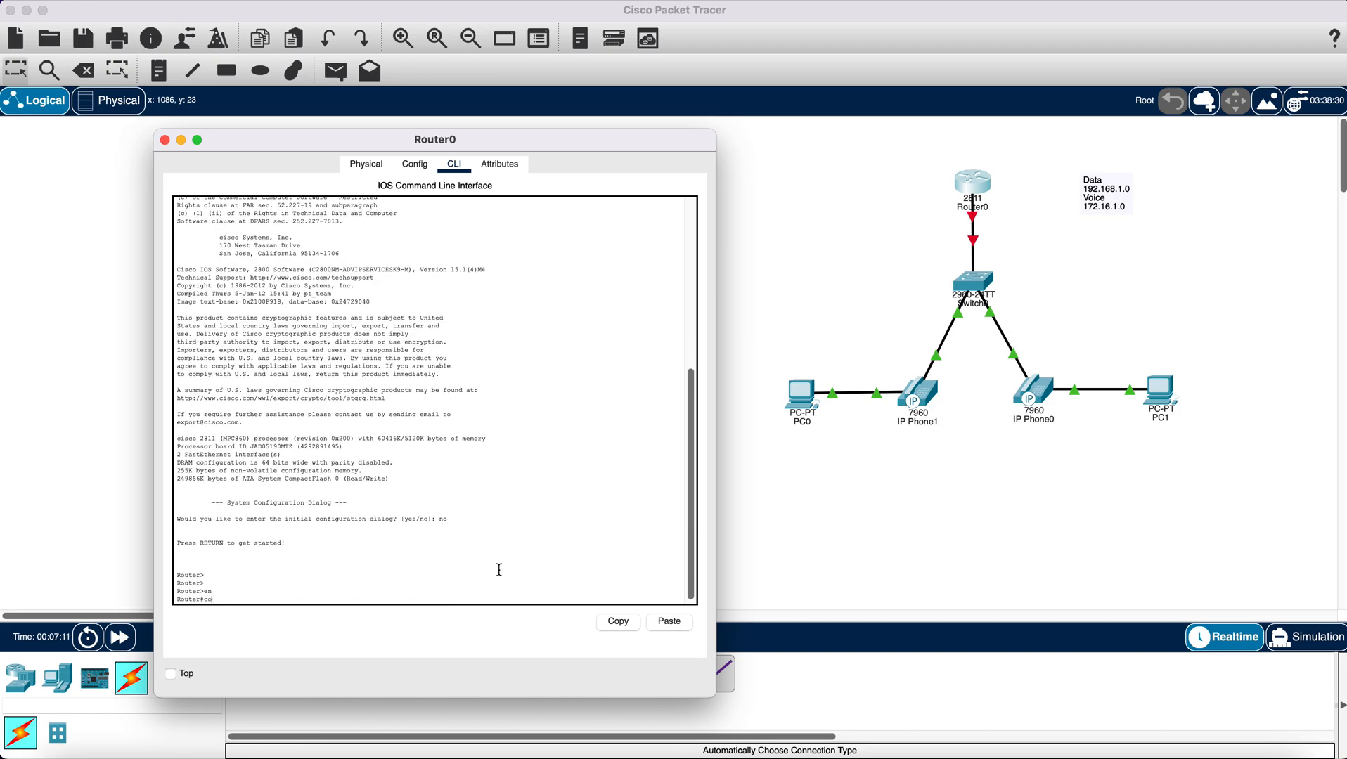
text(config t)
key(Return)
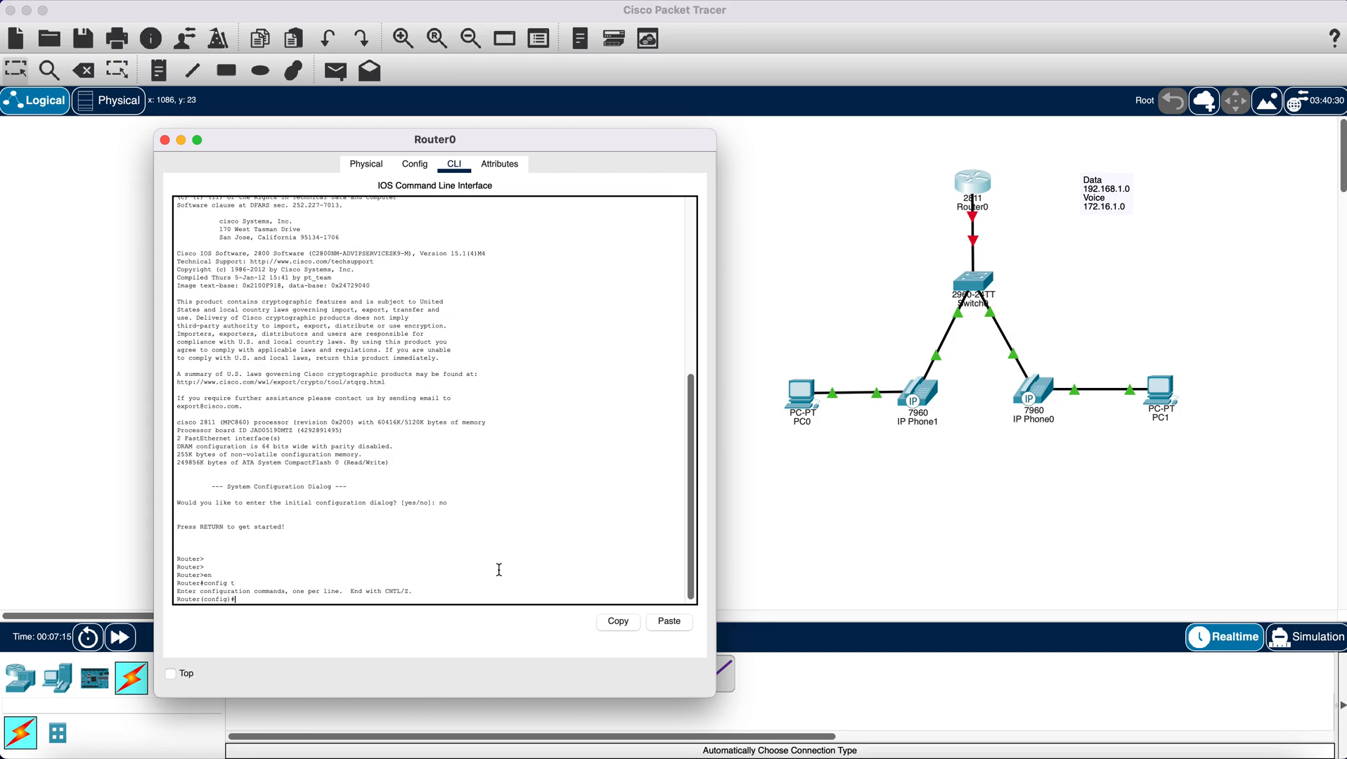
- Check the router port leading to the switch, enable interface fa0/0 with no sh, and exit interface configuration
click(977, 187)
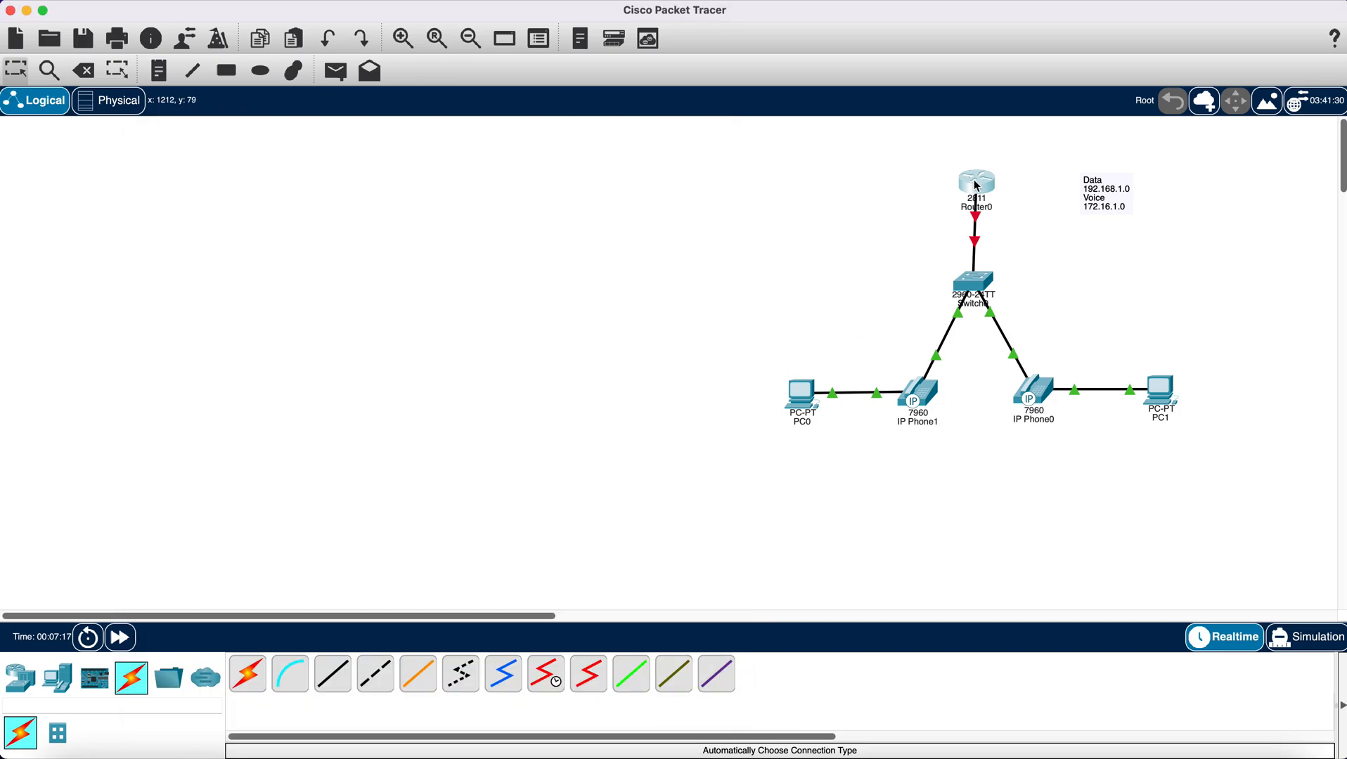
drag(976, 186, 975, 194)
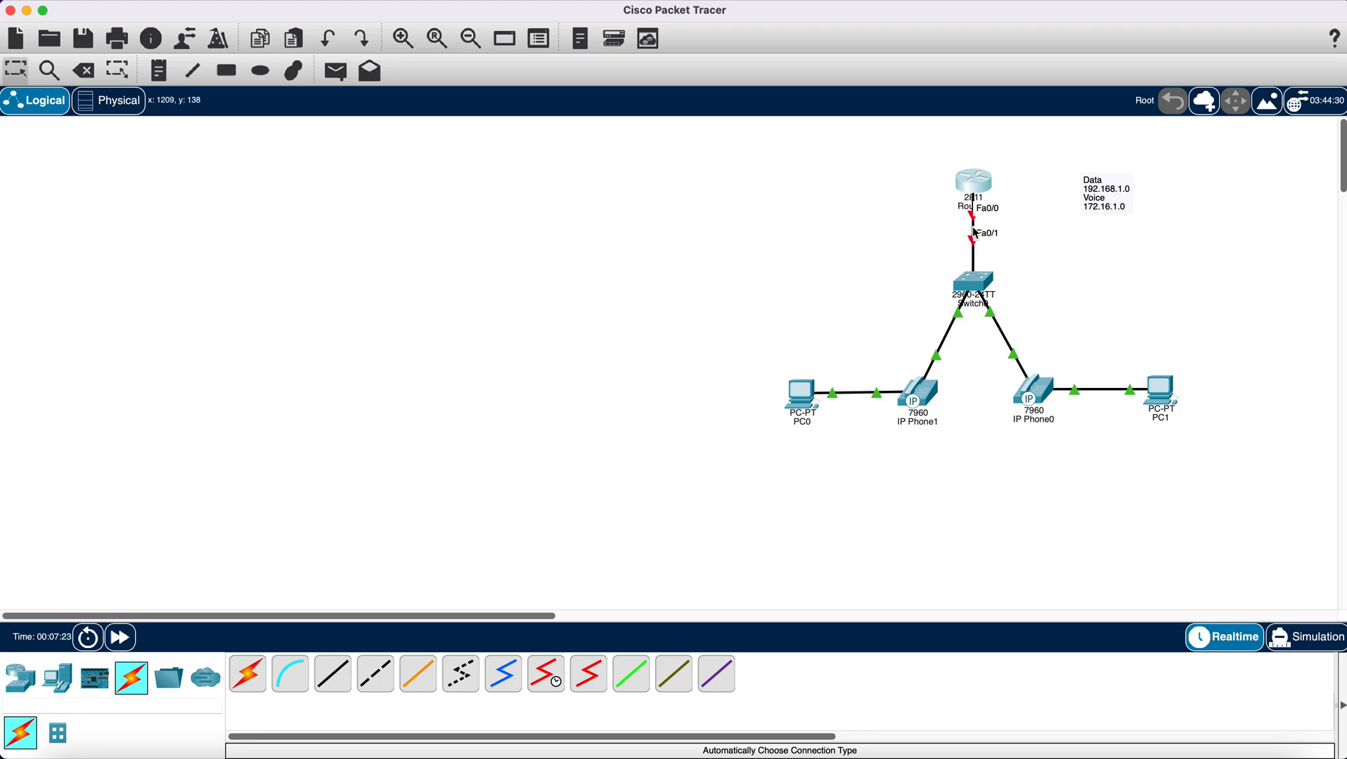
click(977, 187)
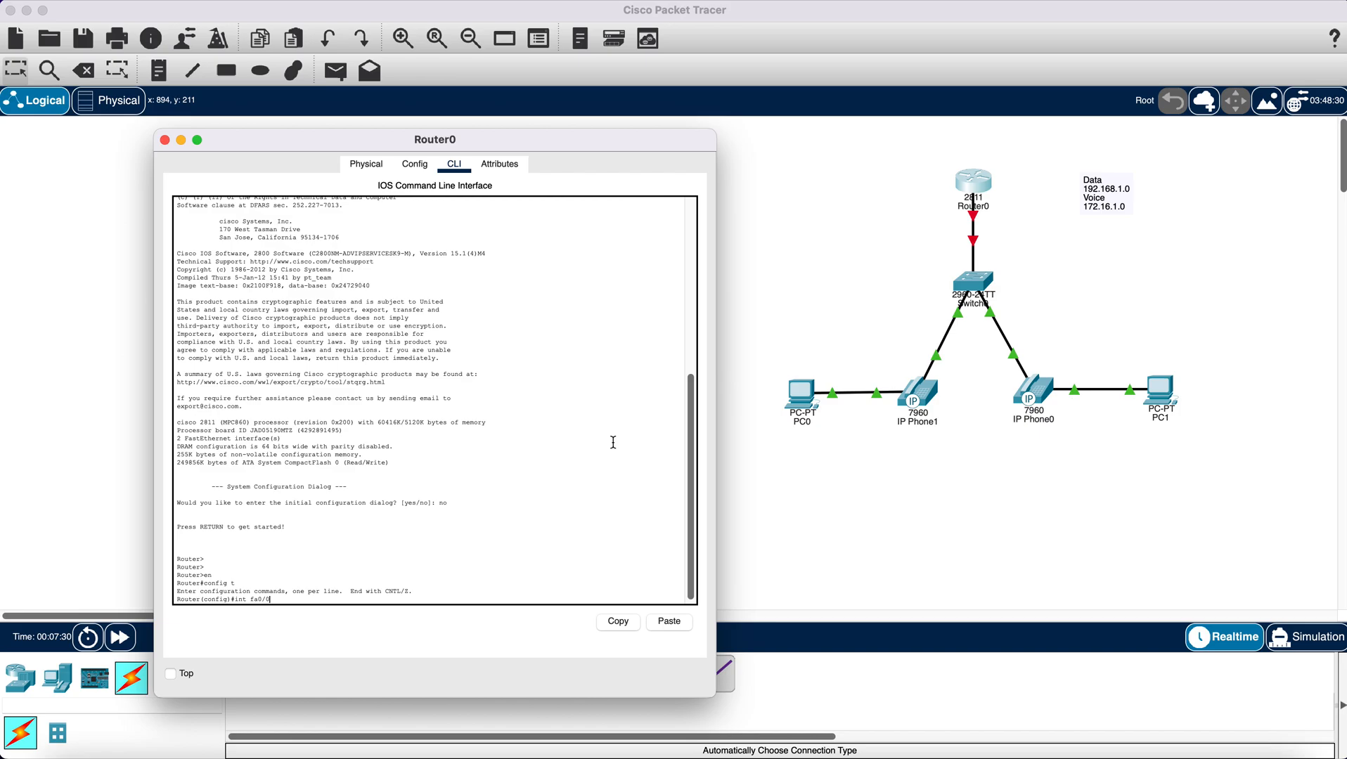
text(int fa0/0)
key(Return)
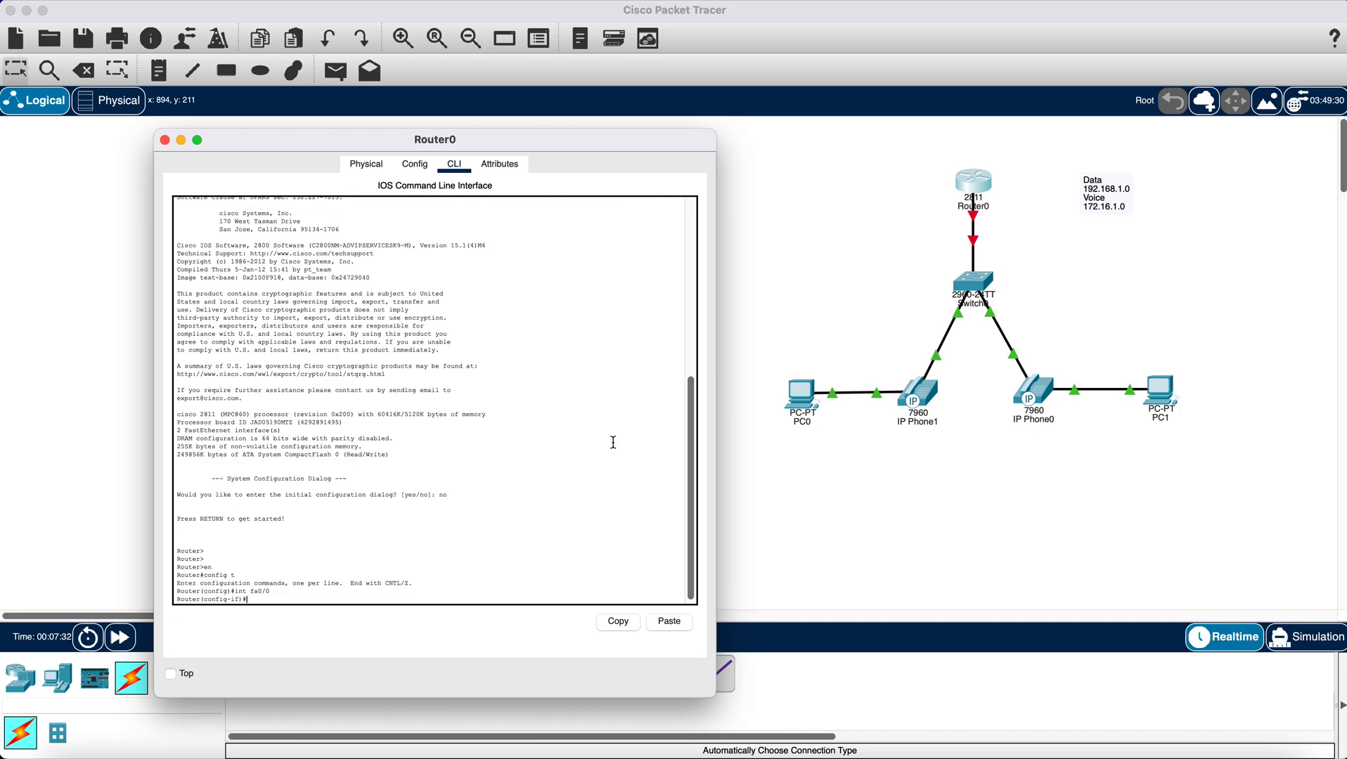
text(no sh)
key(Return)
key(Return)
key(Return)
key(Return)
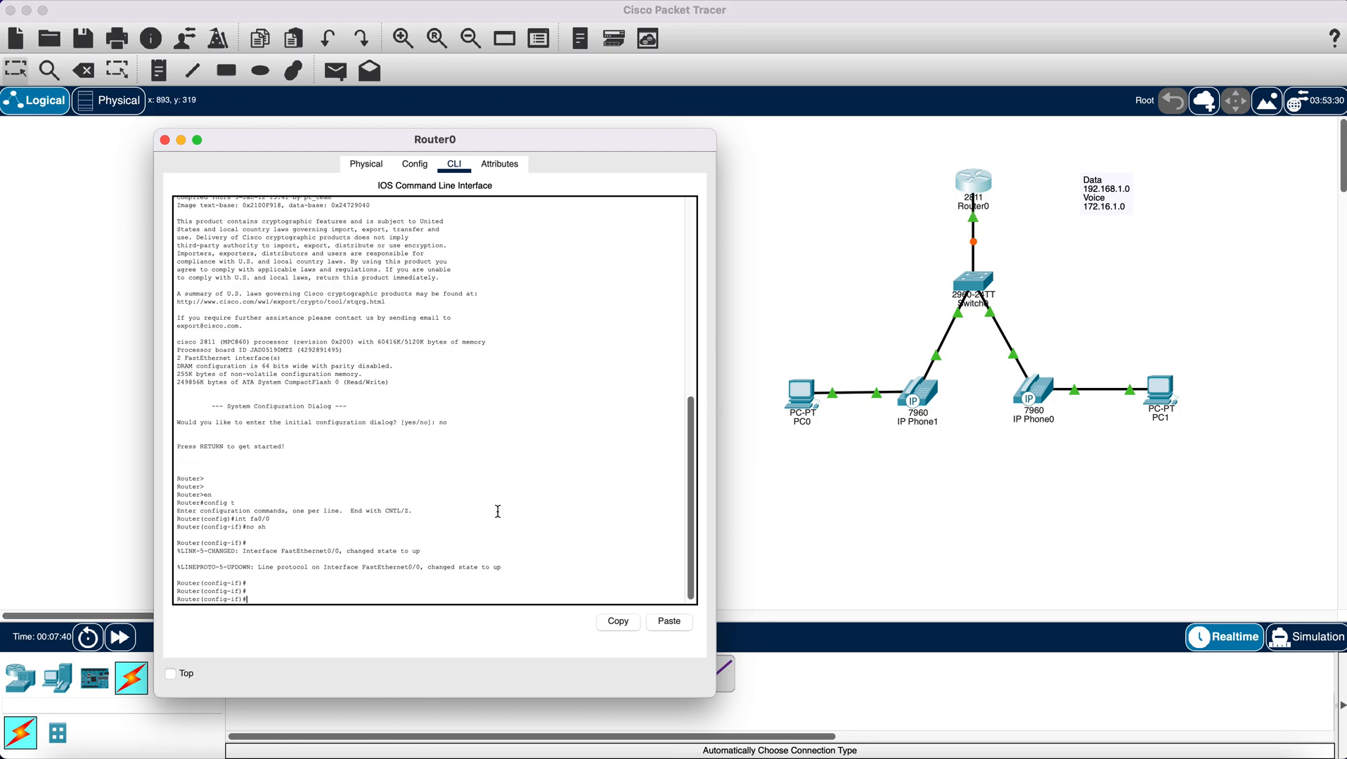
text(ex)
key(Return)
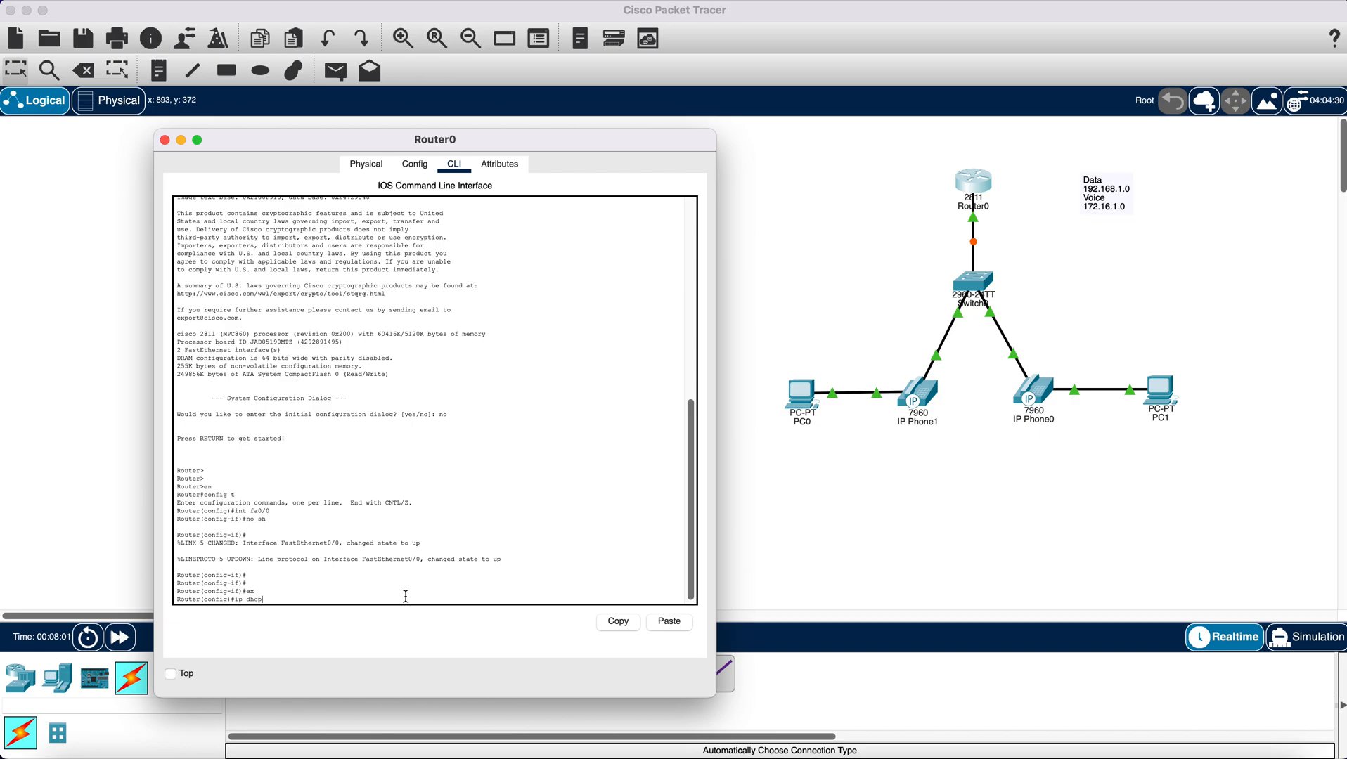
- Create the DHCP pool data with network 192.168.1.0 and mask 255.255.255.0
text(ool data)
key(Return)
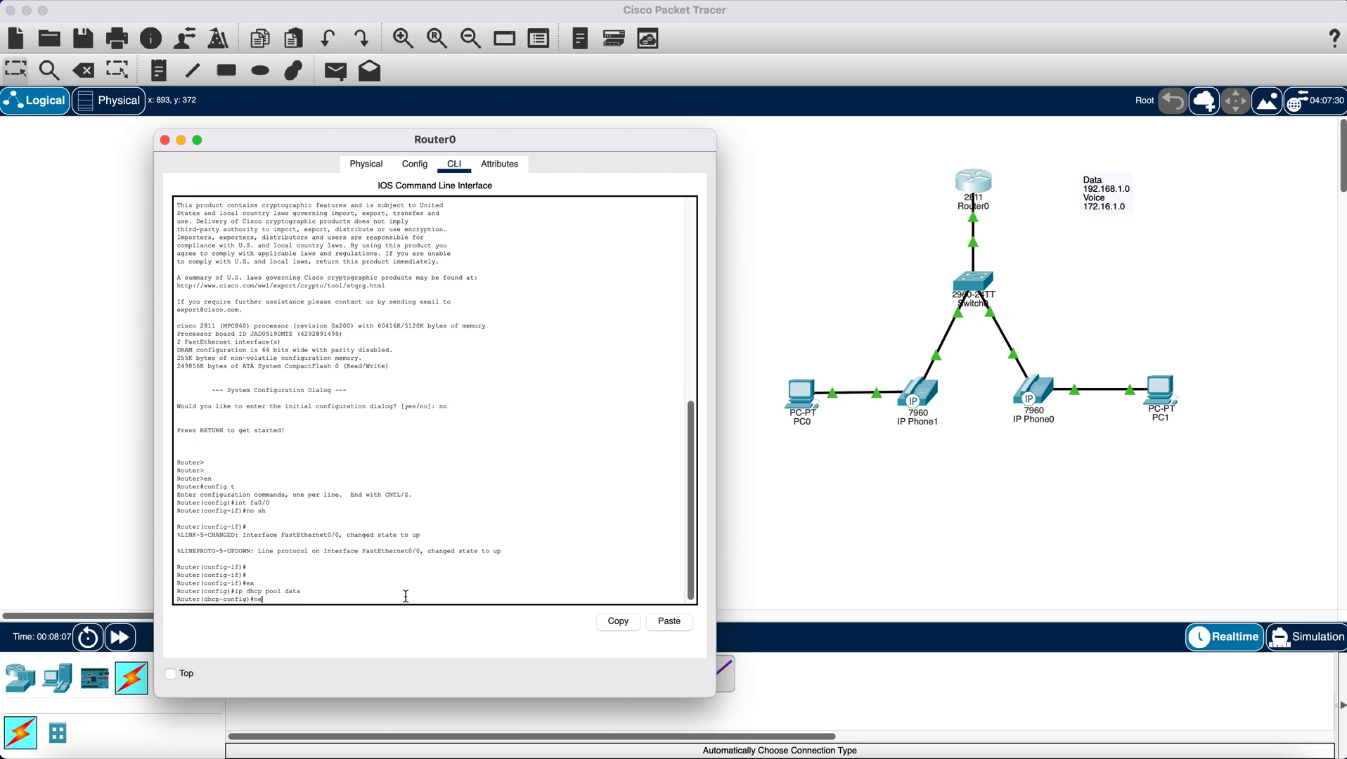
text(network 192)
text(.168.1)
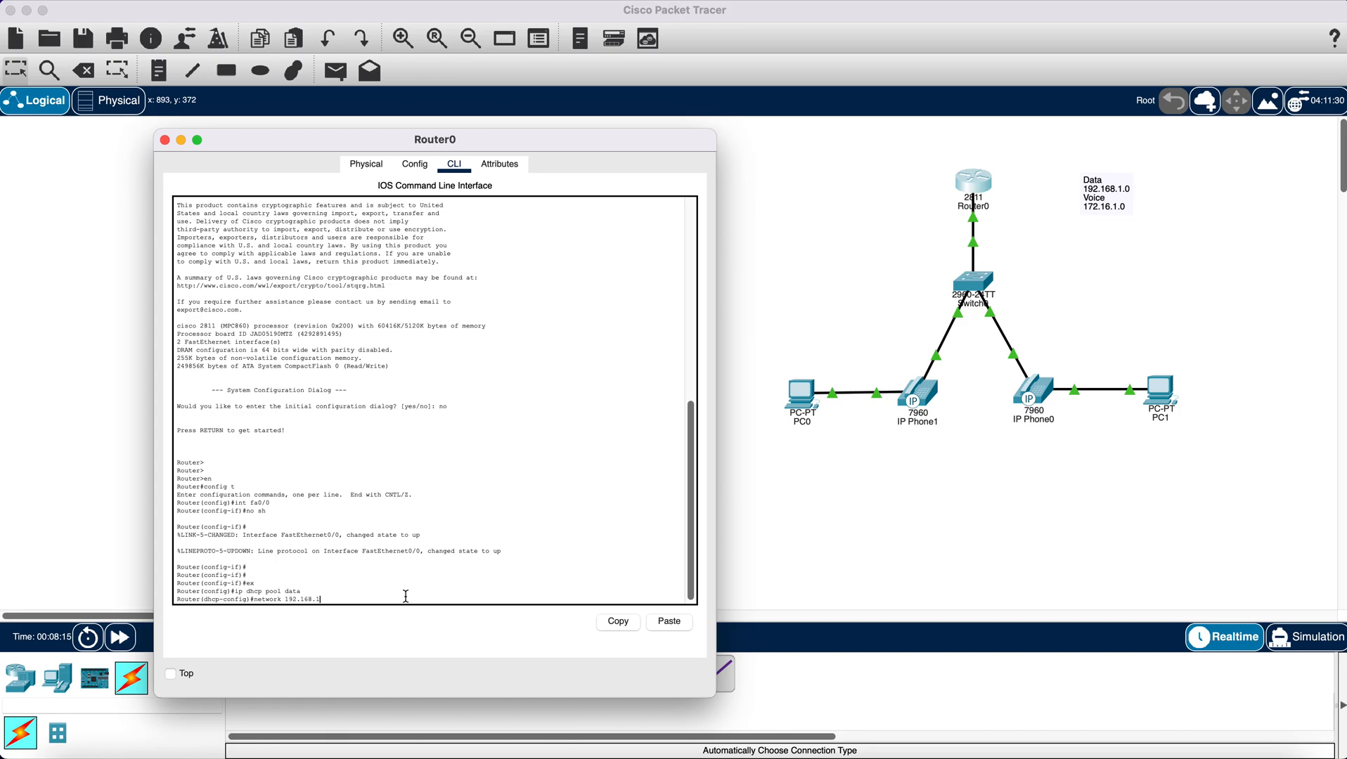
text(.0 2)
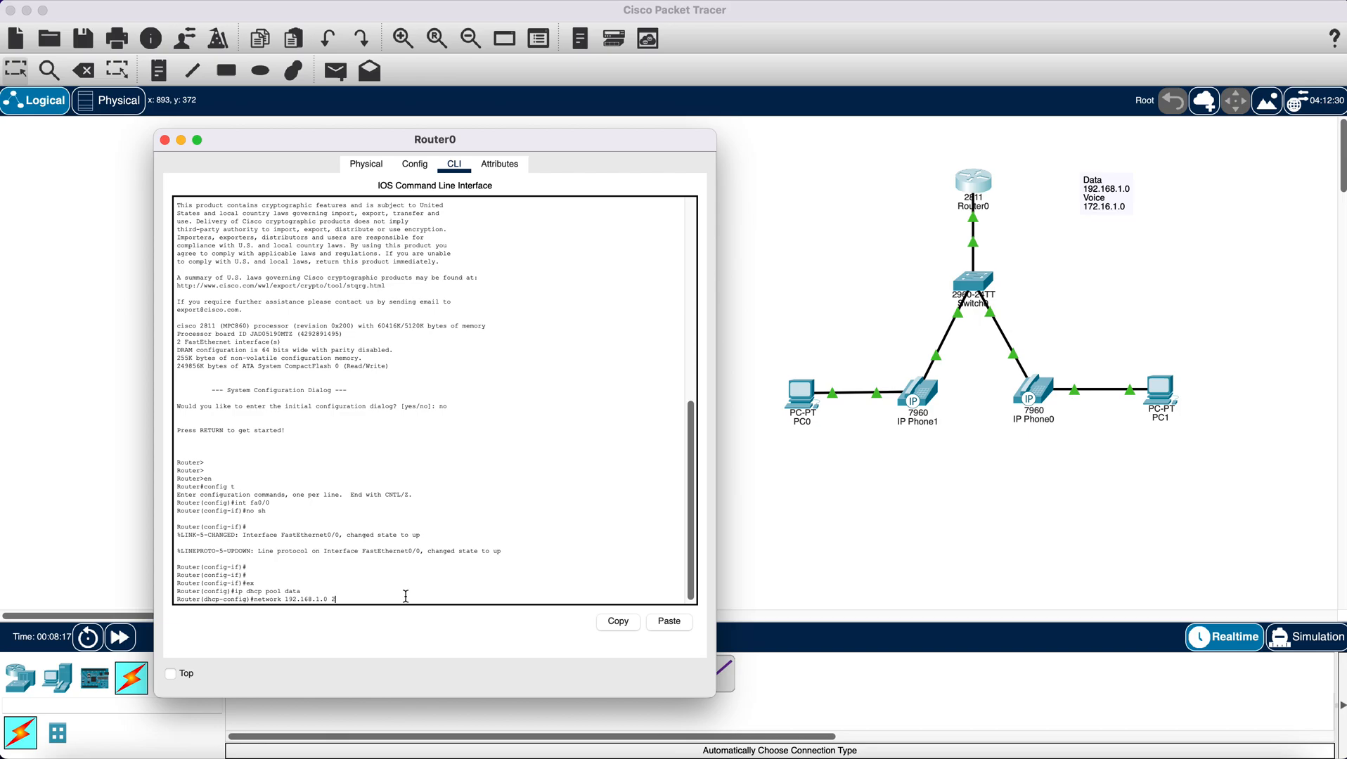
text(55.255.255.0)
key(Return)
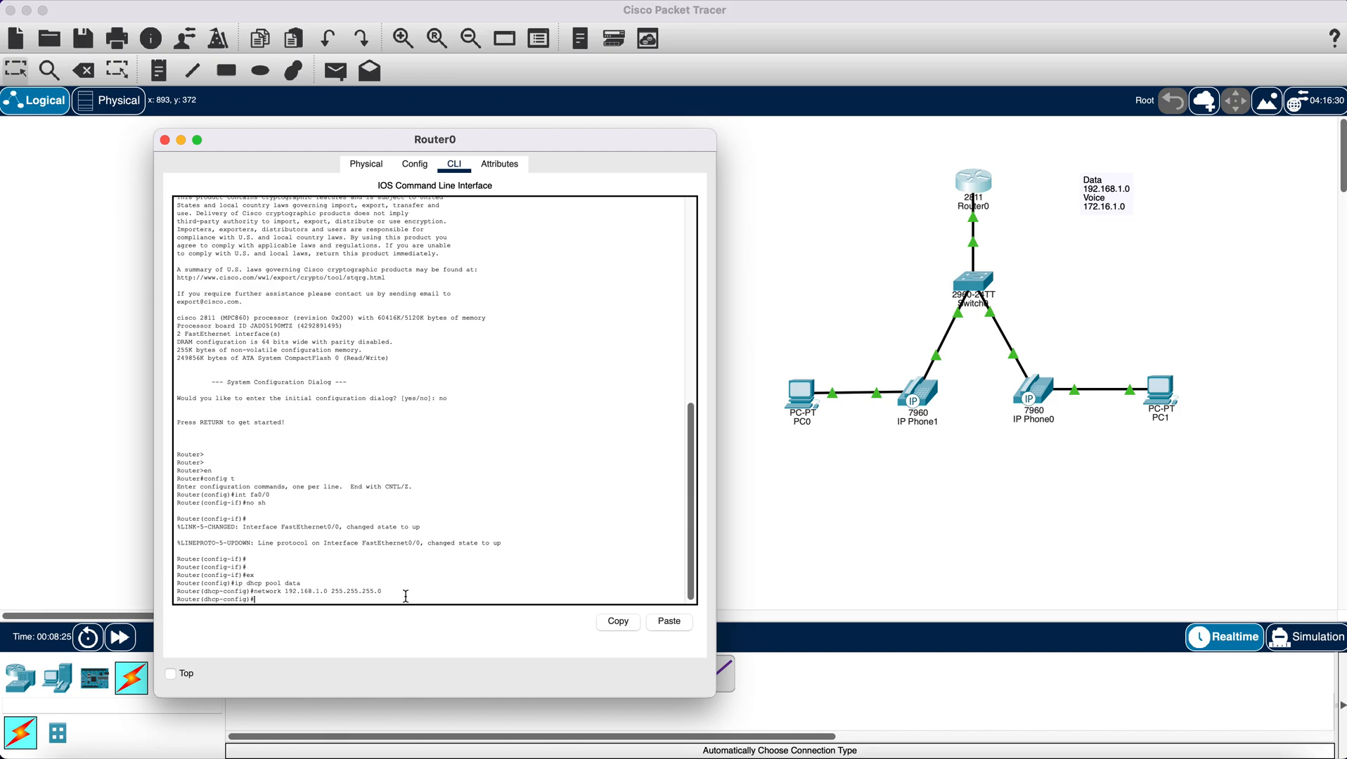
- Set the data pool's default router to 192.168.1.1 and exit the pool configuration
text(default)
text(-router 192.168.1.1)
key(Return)
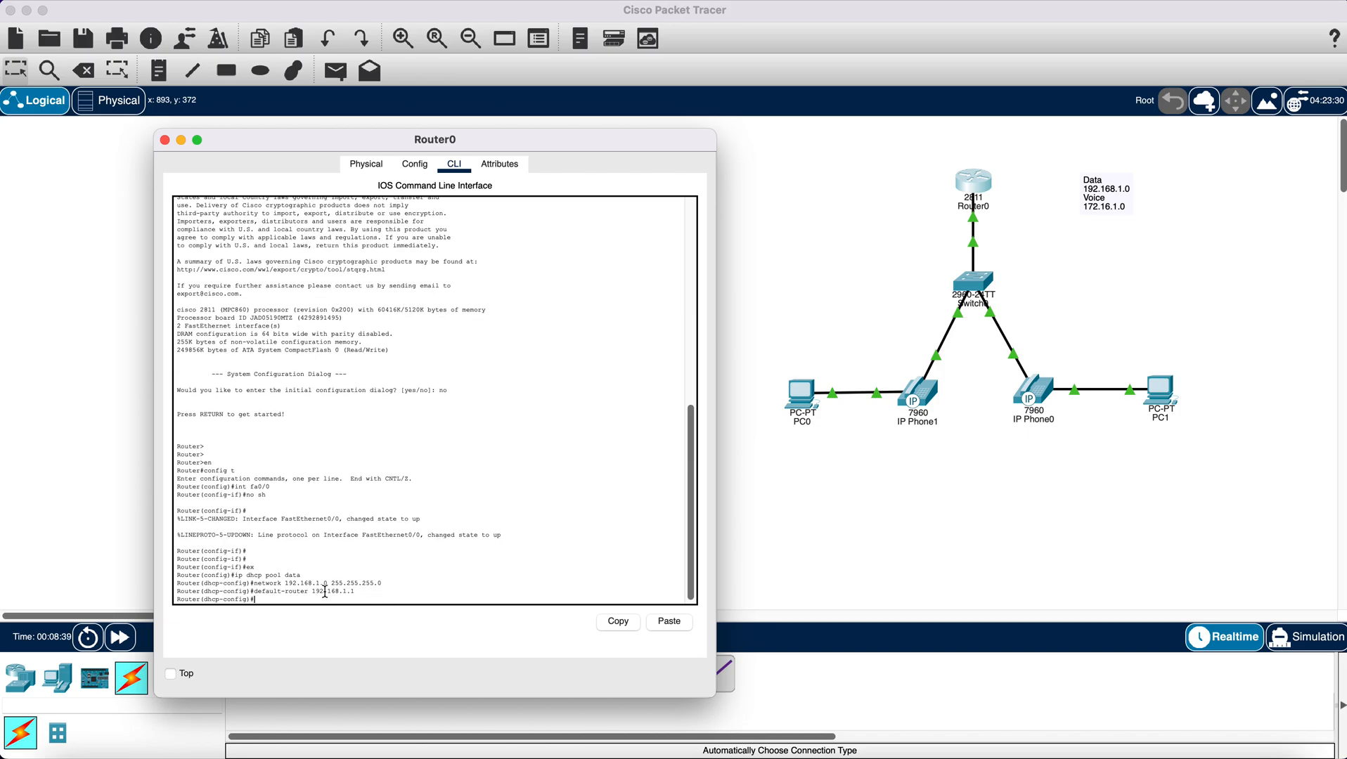
drag(308, 591, 356, 592)
click(374, 595)
text(ex)
key(Return)
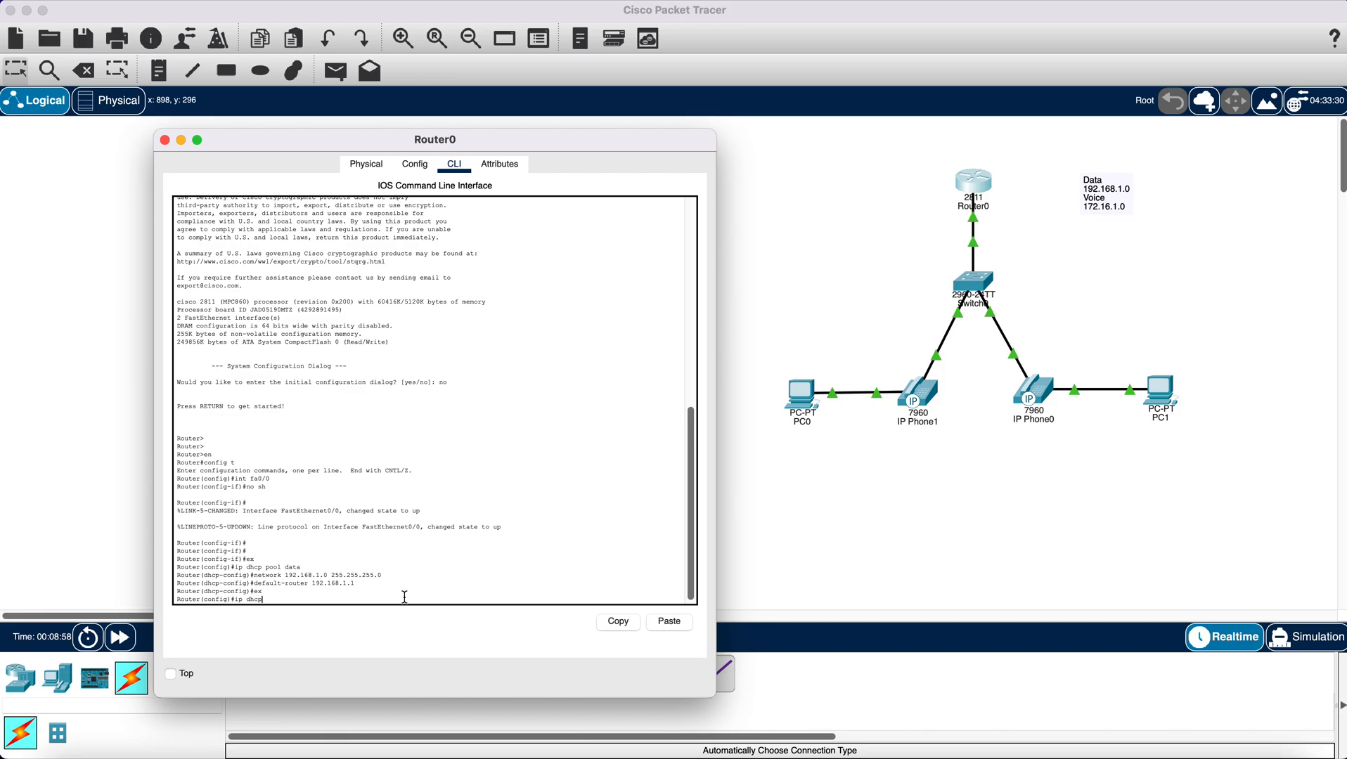
- Create the DHCP pool voice with network 172.16.1.0 and mask 255.255.255.0
text(ip dhcp pool voice)
key(Return)
text(network 172.1)
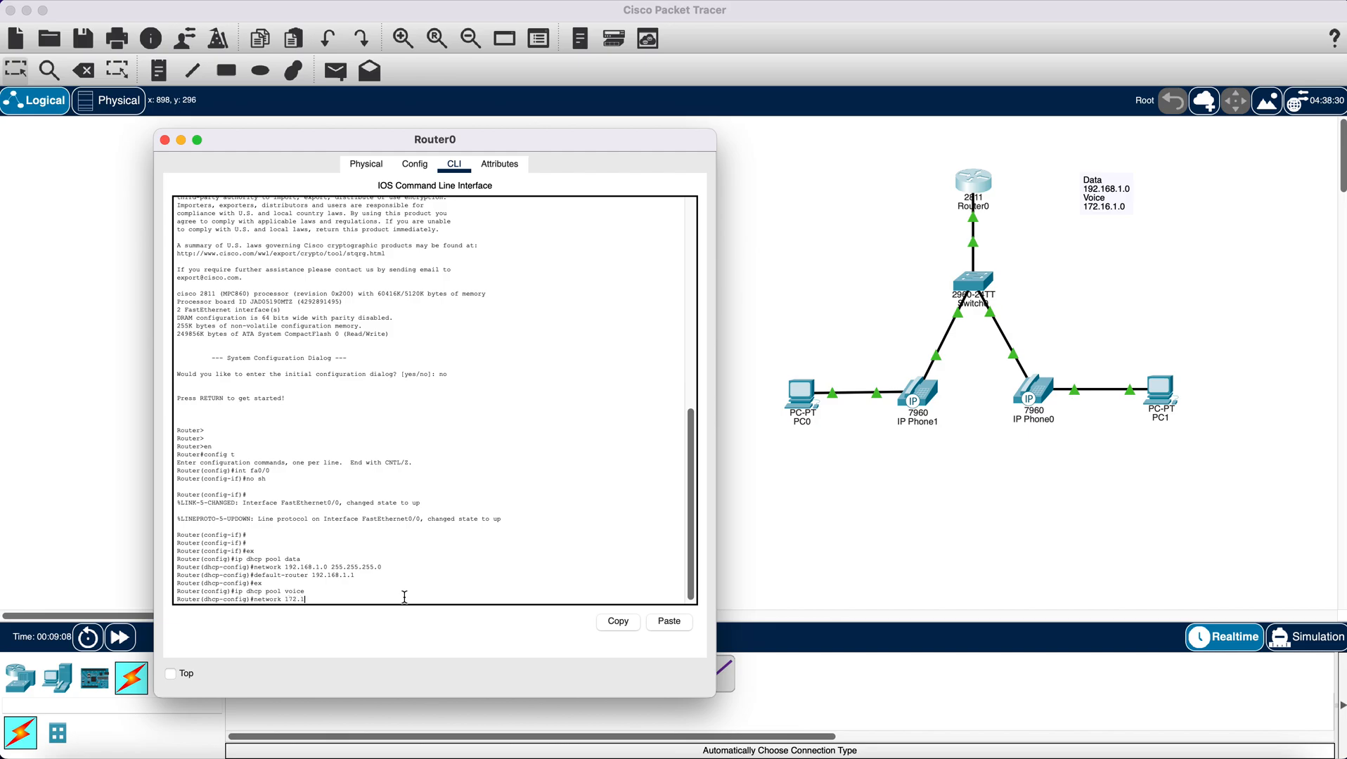
text(6.1.0 255.255.255)
text(.0)
key(Return)
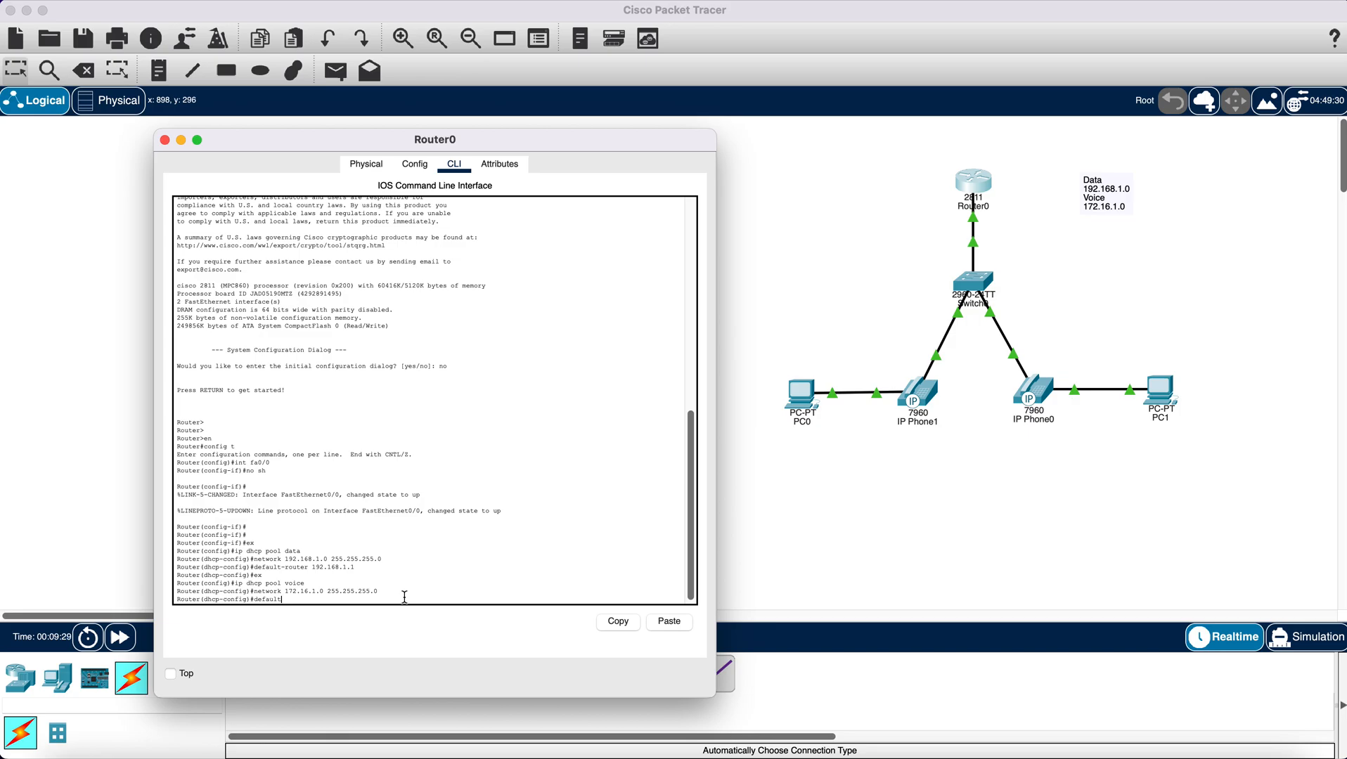
- Set the voice pool's default router to 172.16.1.1
text(router 172.16.1.1)
key(Return)
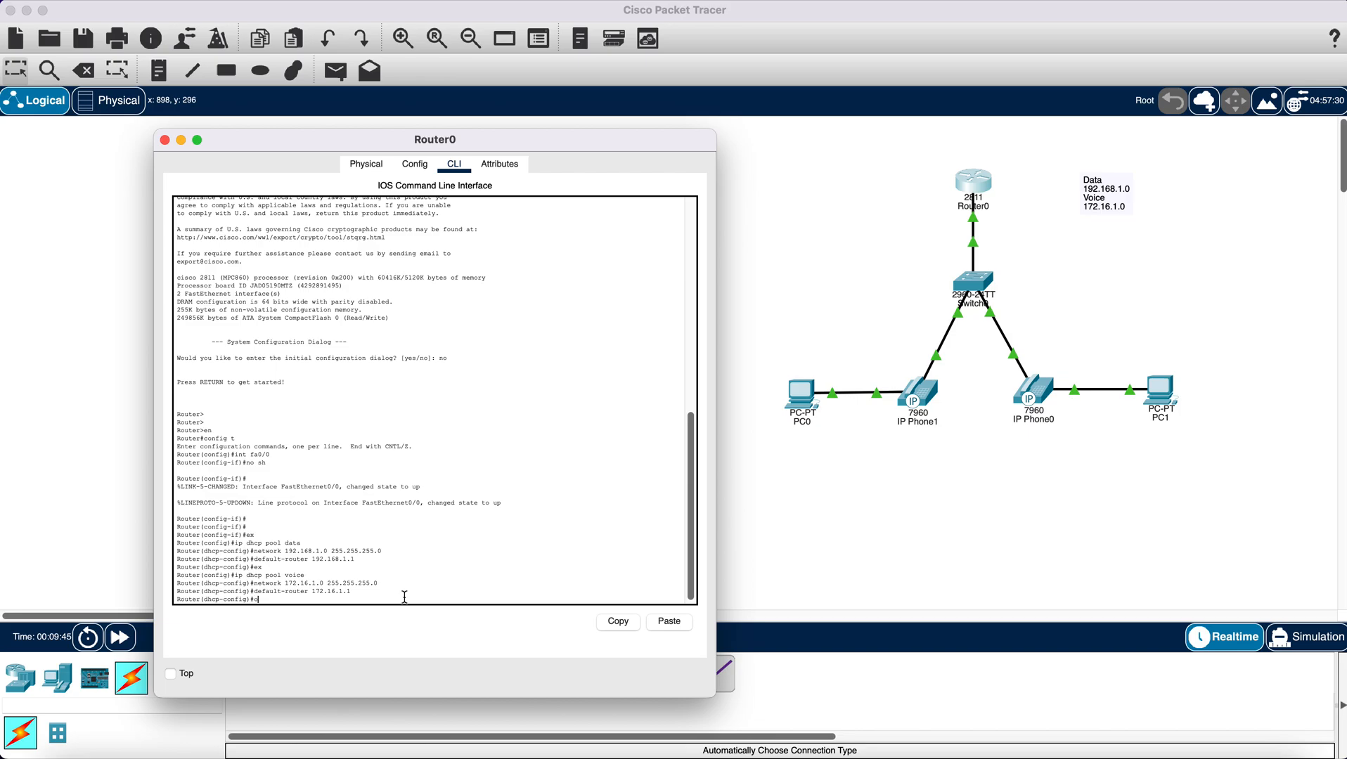
- Add DHCP option 150 with IP 172.16.1.1 to the voice pool and exit the pool configuration
text(option 150)
text(ip 172.16.1.1)
key(Return)
text(e)
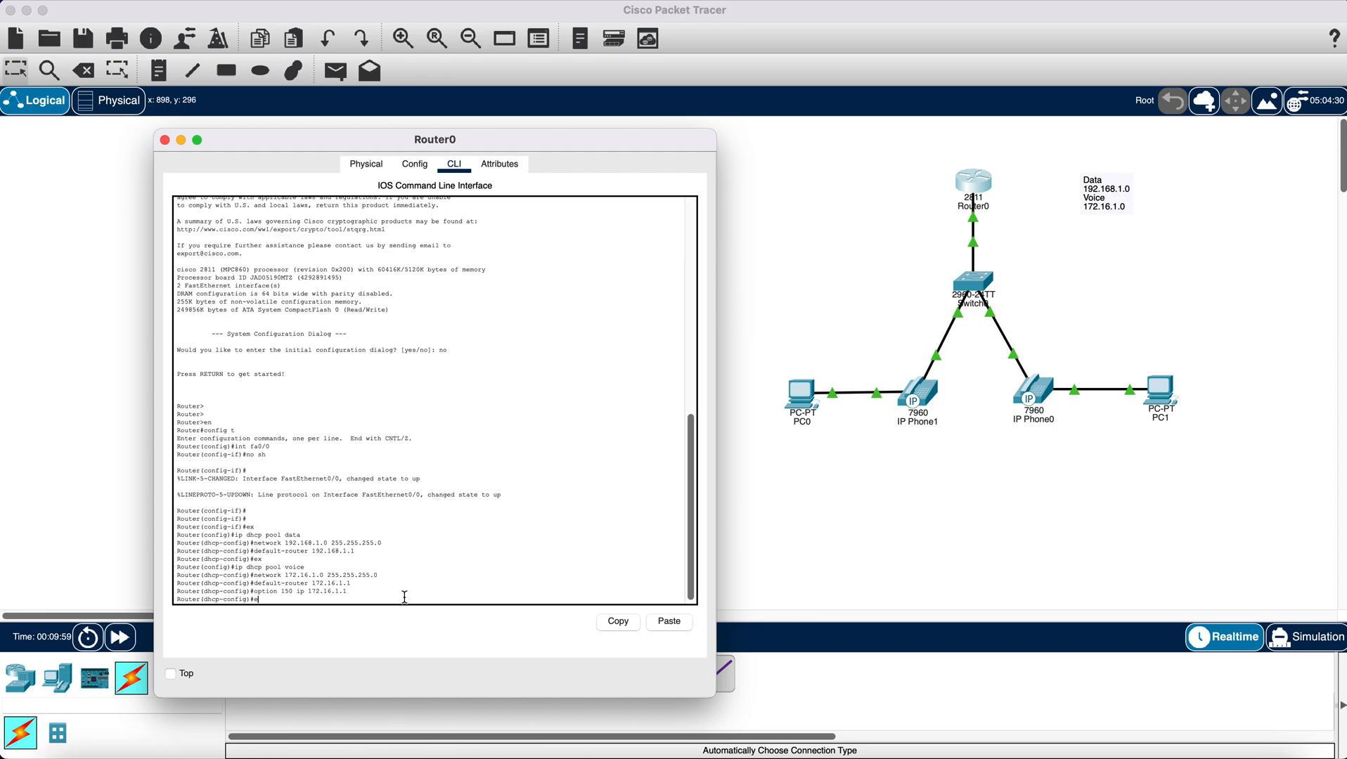
text(x)
key(Return)
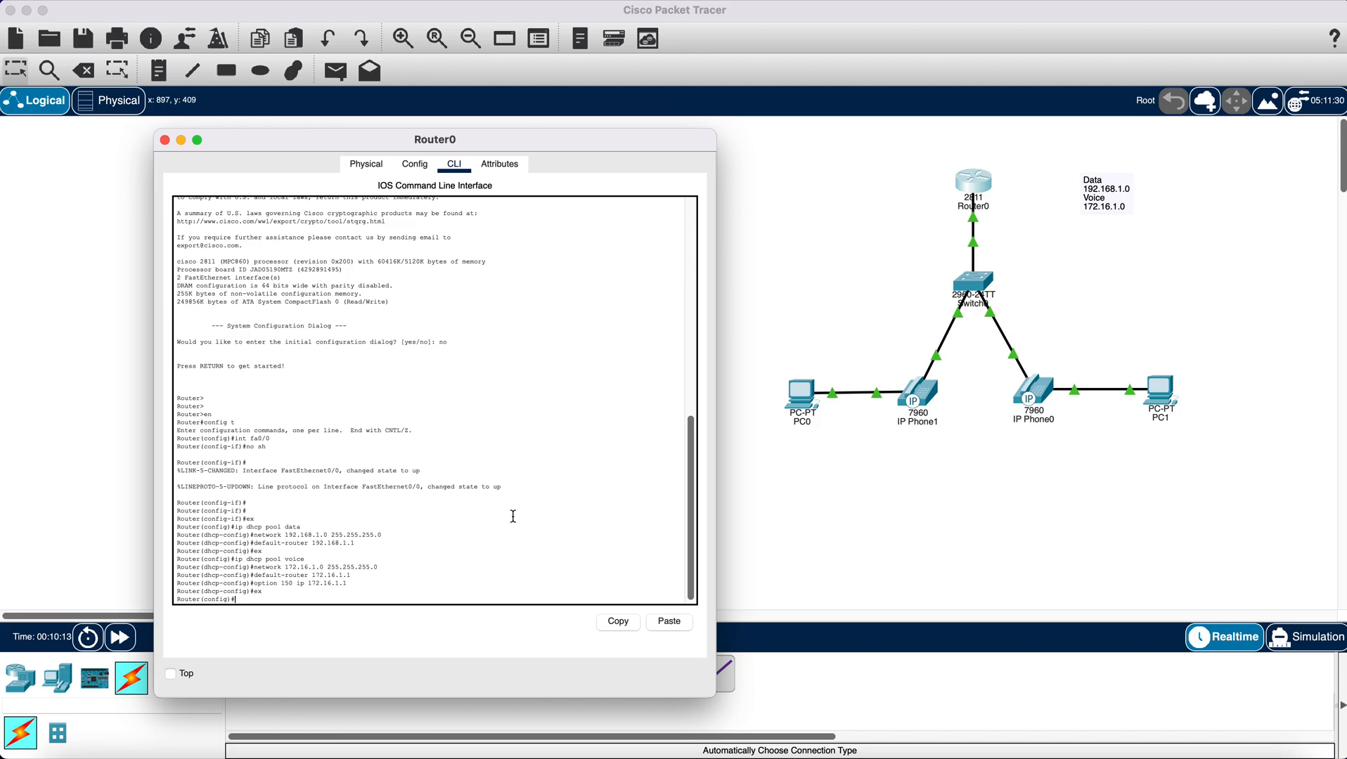
- Create router subinterface fa0/0.10 with dot1Q encapsulation for VLAN 10
text(nt fa0/0.10)
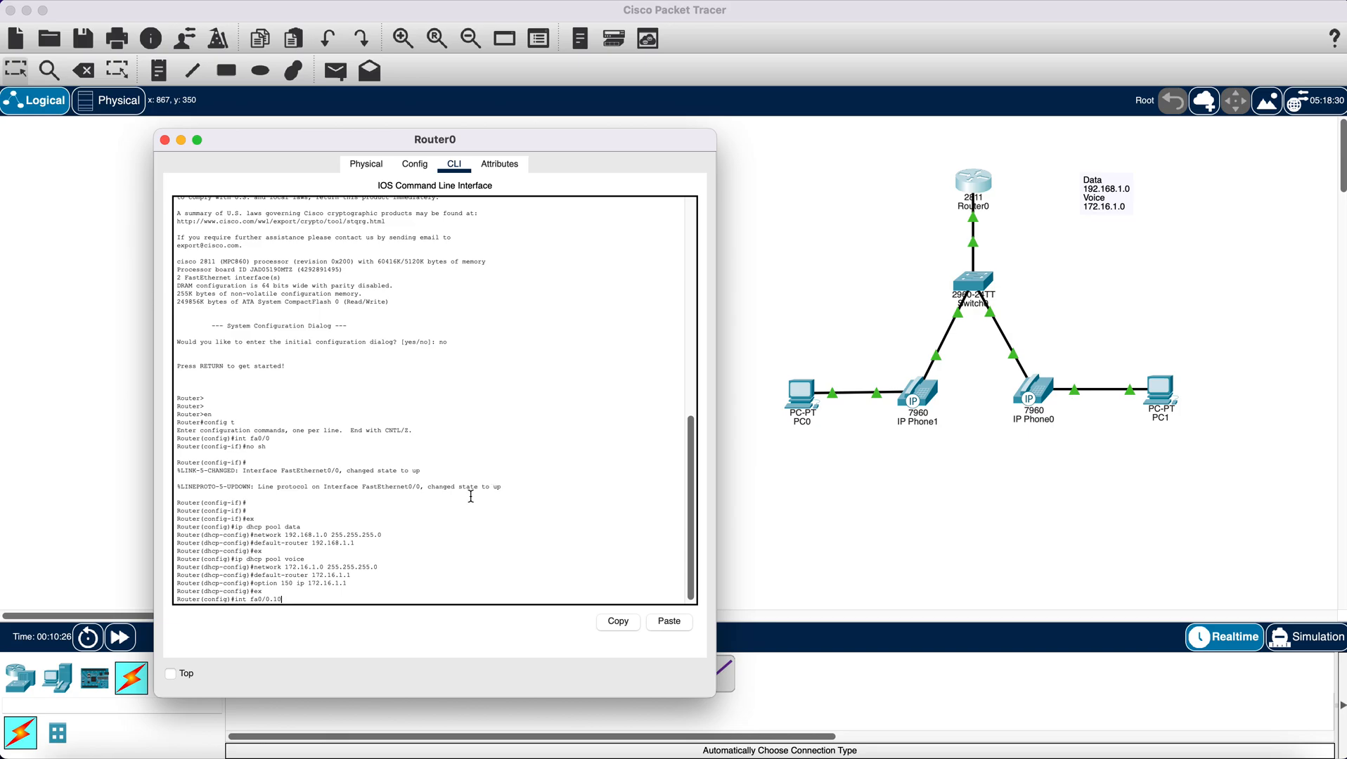
key(Return)
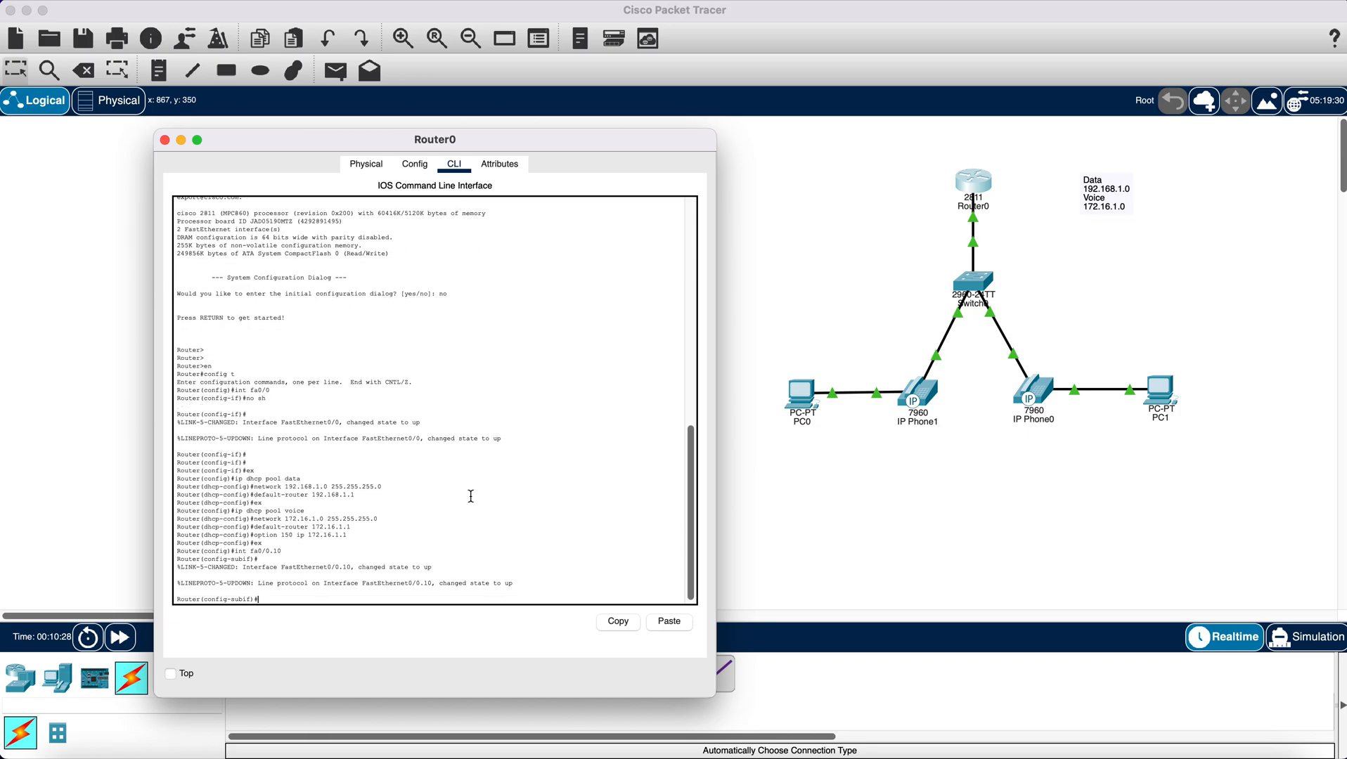
key(Return)
key(Return)
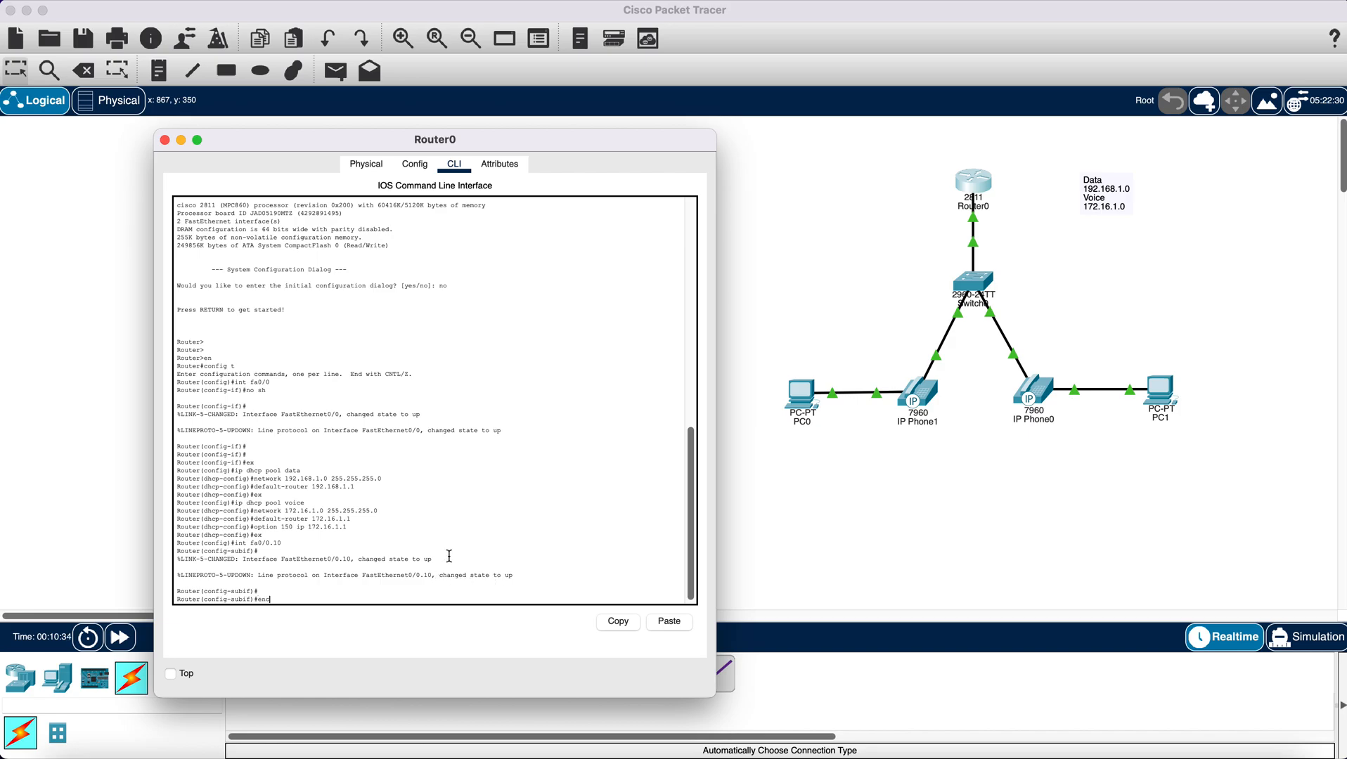
text(encapsula)
text(tion dot1Q 10)
key(Return)
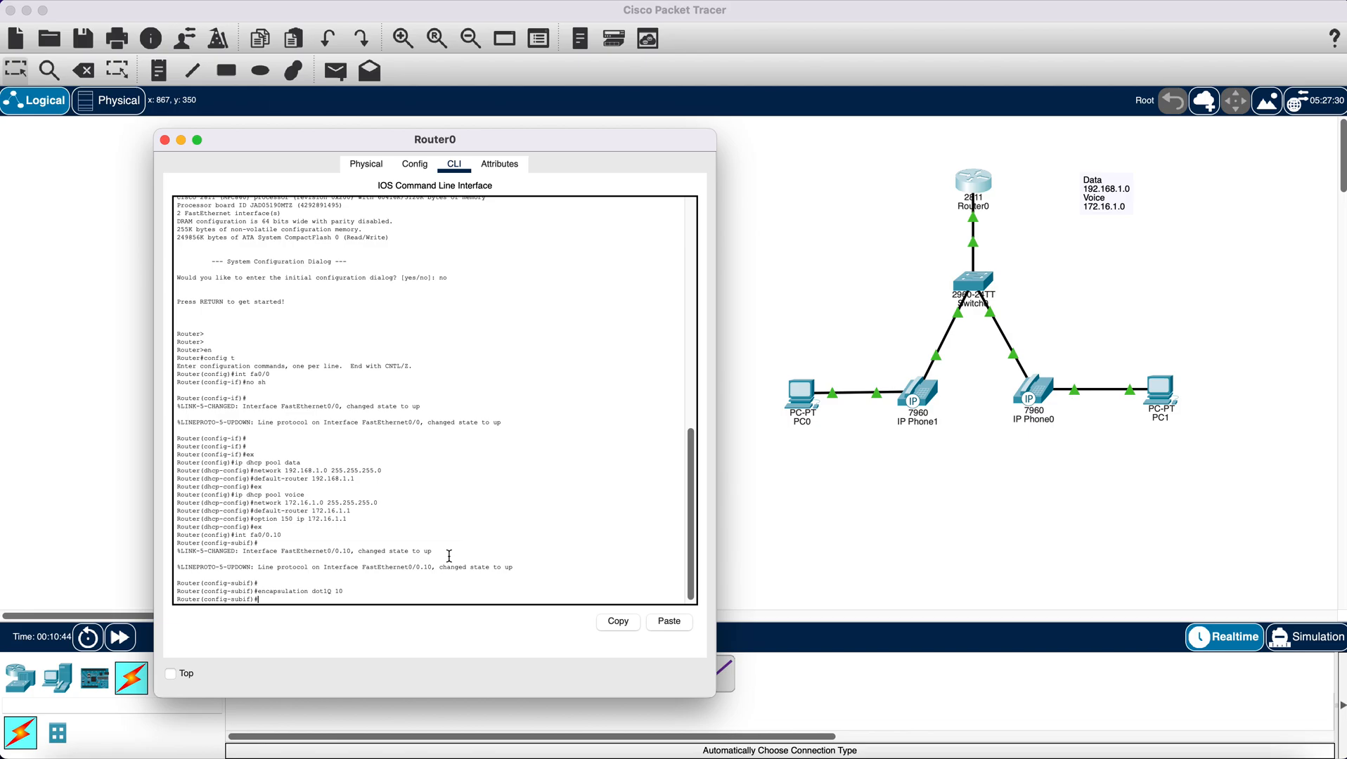
- Assign IP address 192.168.1.1 with mask 255.255.255.0 to subinterface fa0/0.10 and exit its configuration
text(ip add 192.168.1.1 255.255.255.0)
key(Return)
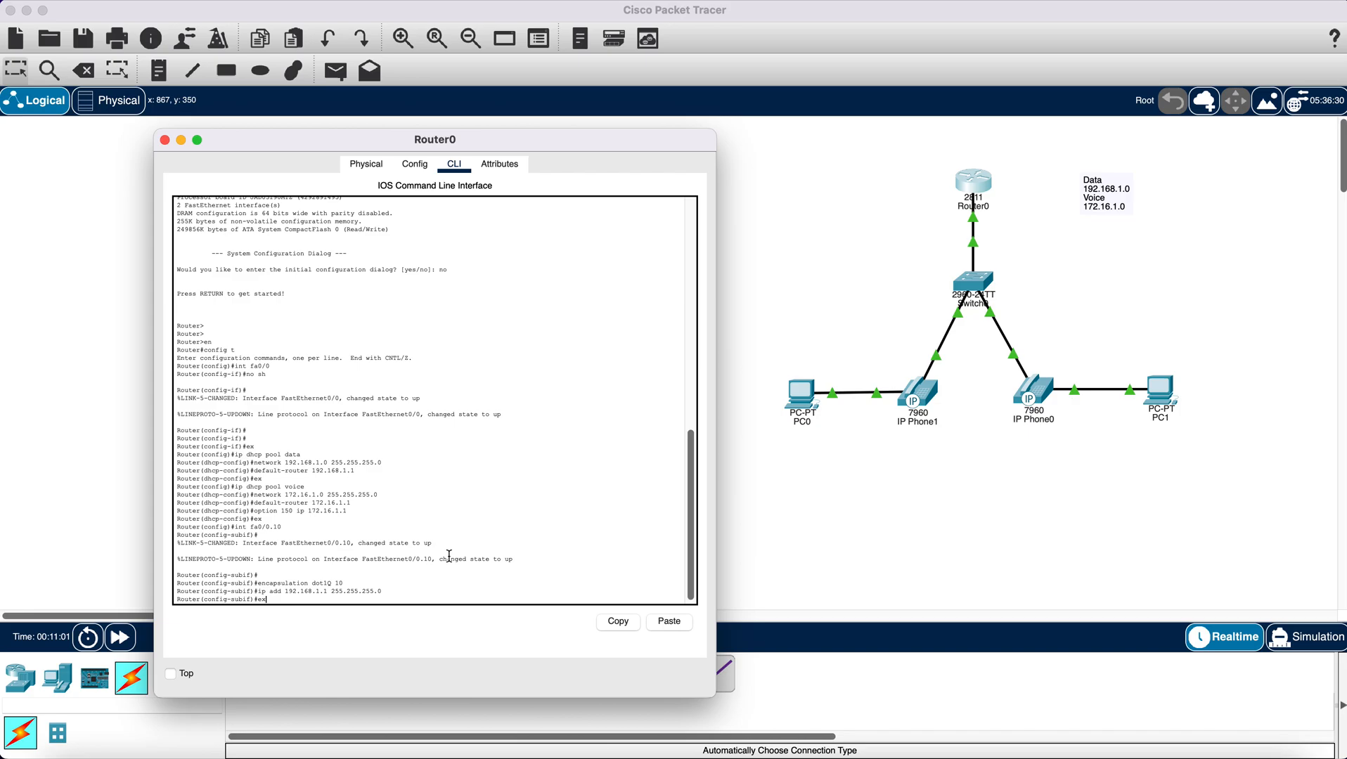
key(Return)
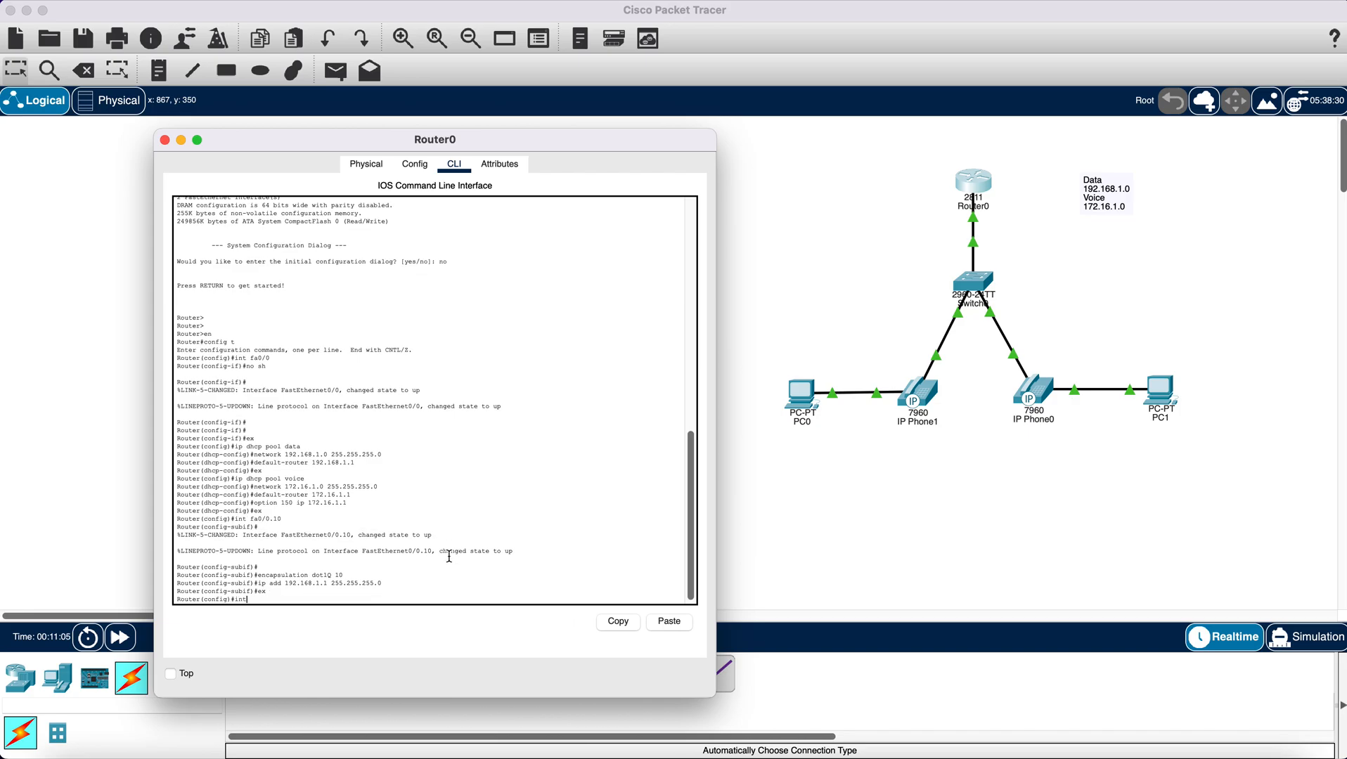
- Create router subinterface fa0/0.50 with dot1Q encapsulation for VLAN 50
text(int fa0/0.50)
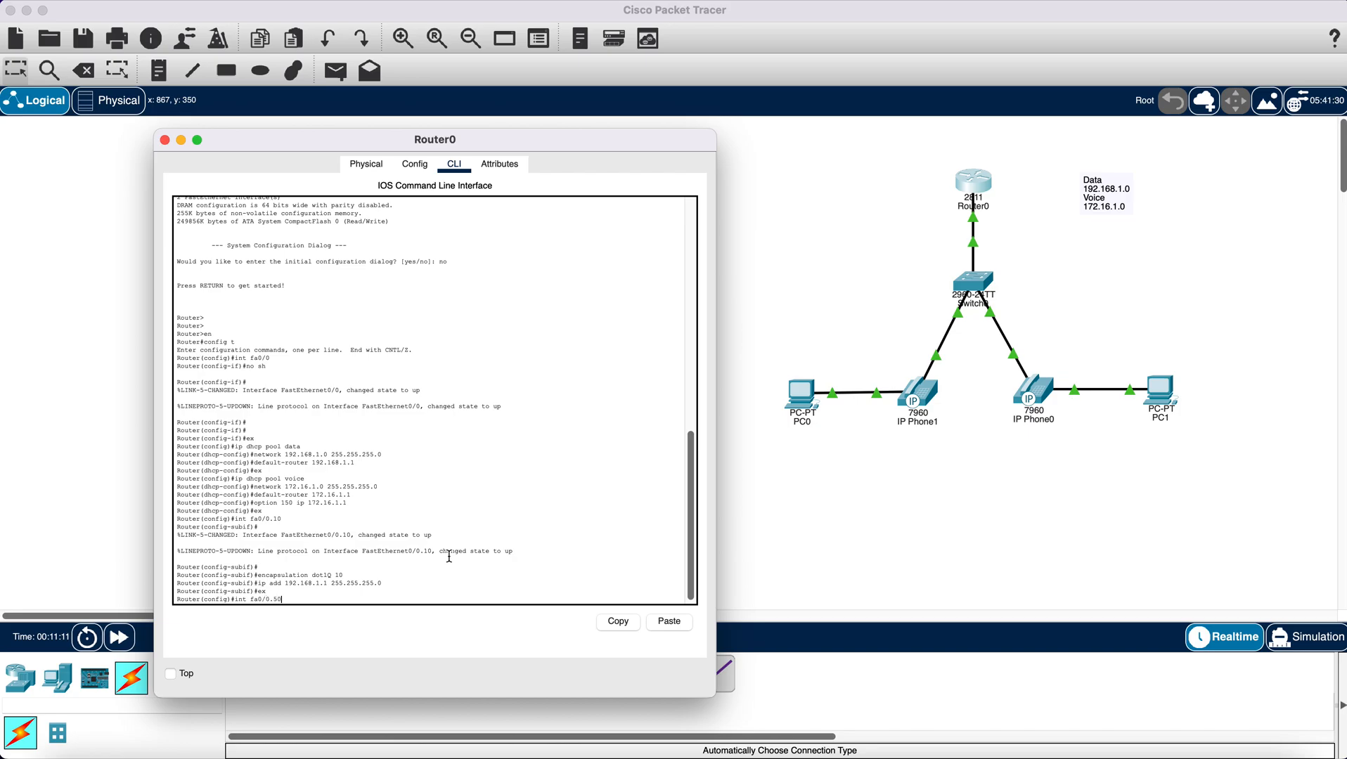
key(Return)
key(Return)
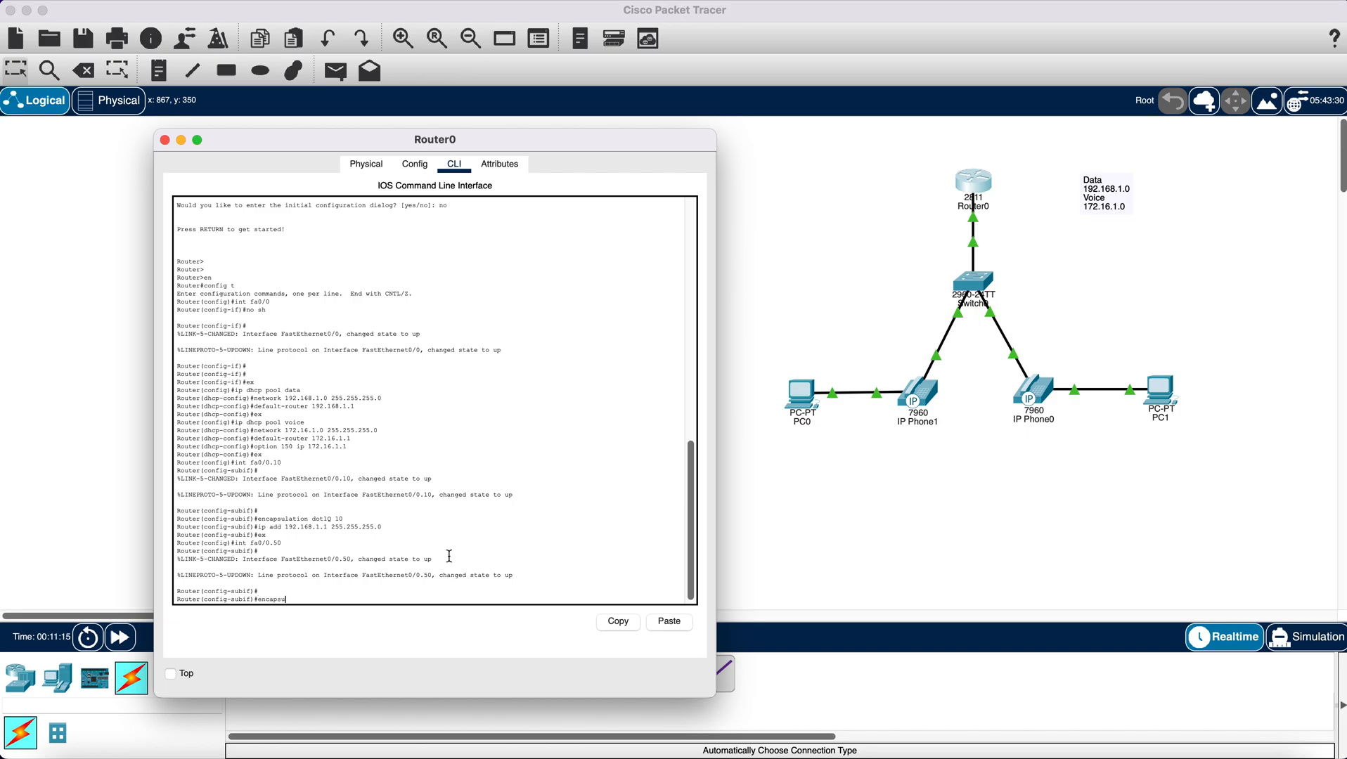
text(encapsulation dot1Q 50)
key(Return)
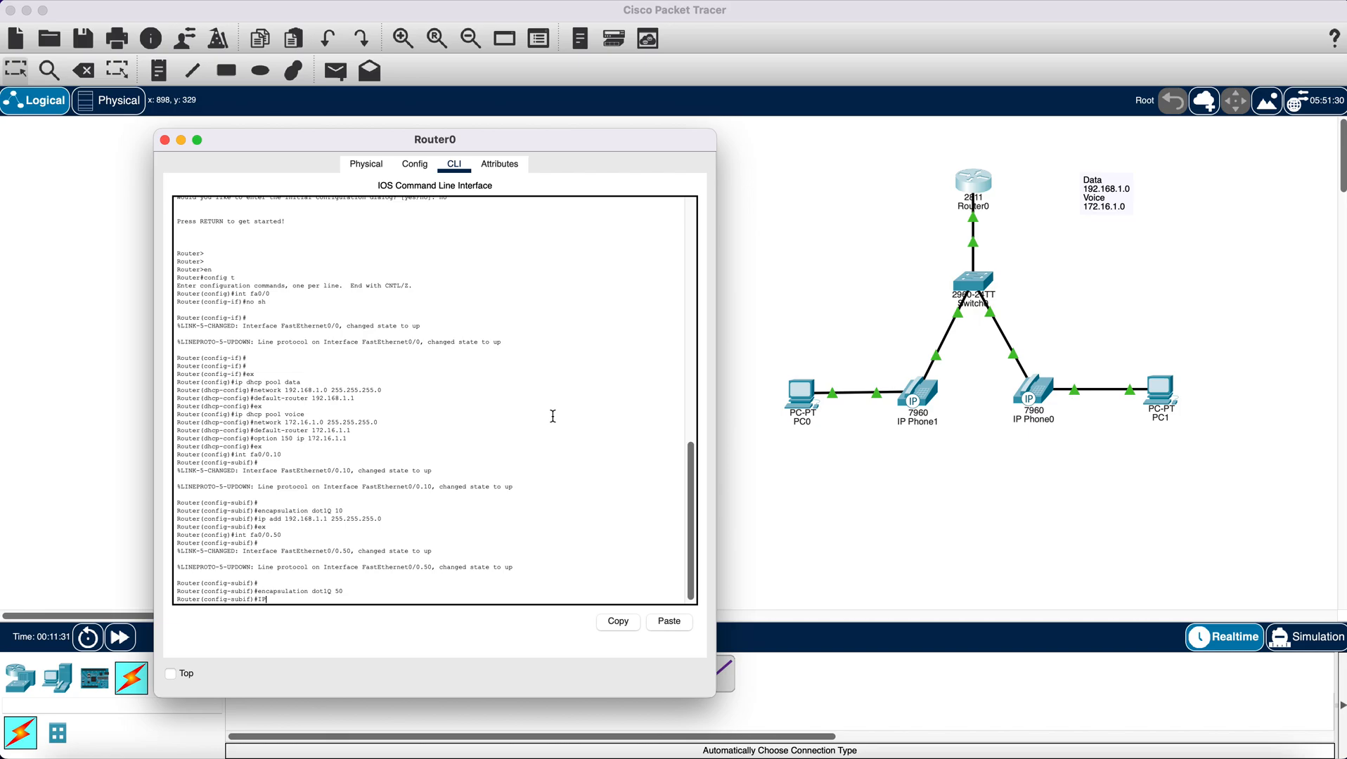
- Assign IP address 172.16.1.1 with mask 255.255.255.0 to subinterface fa0/0.50, exit its configuration, and return to the topology
text(IP ADD 172.16.1.1 255.255.255.0)
key(Return)
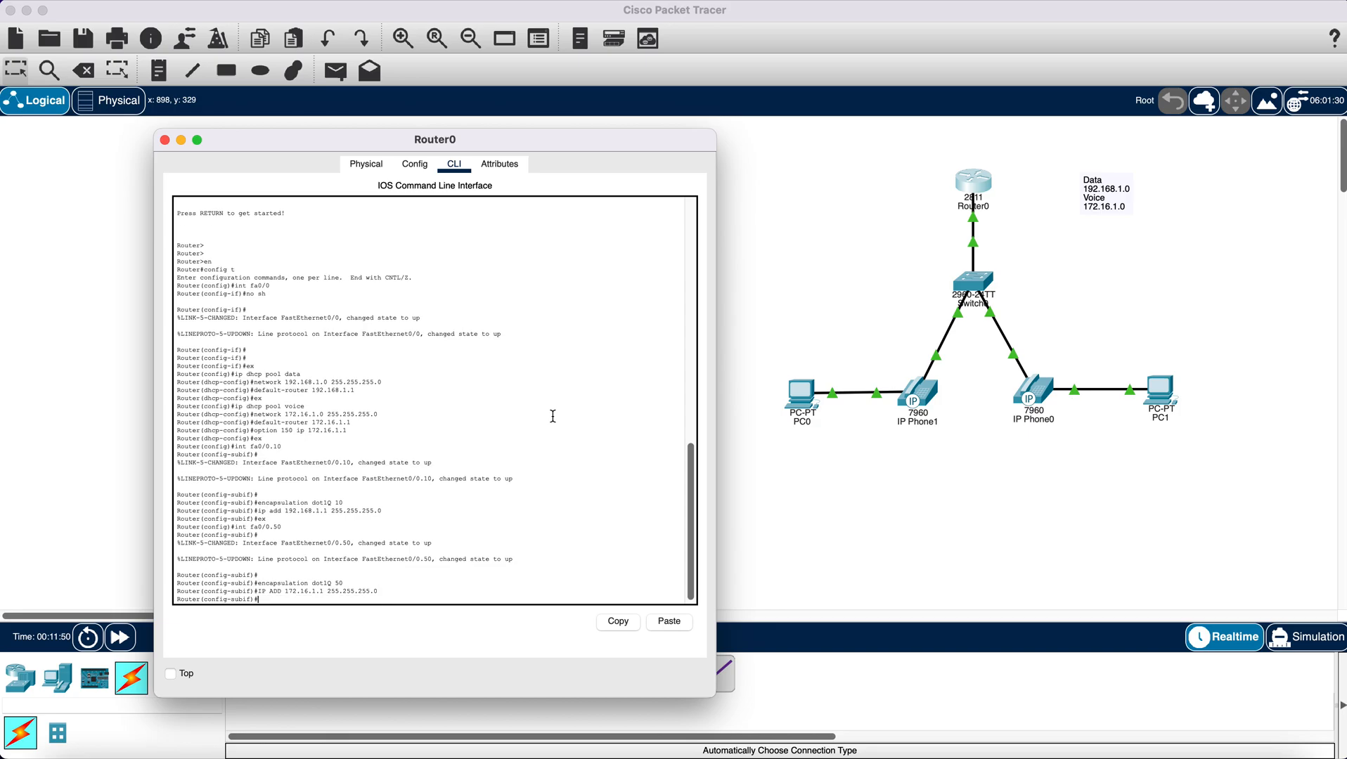
text(ex)
key(Return)
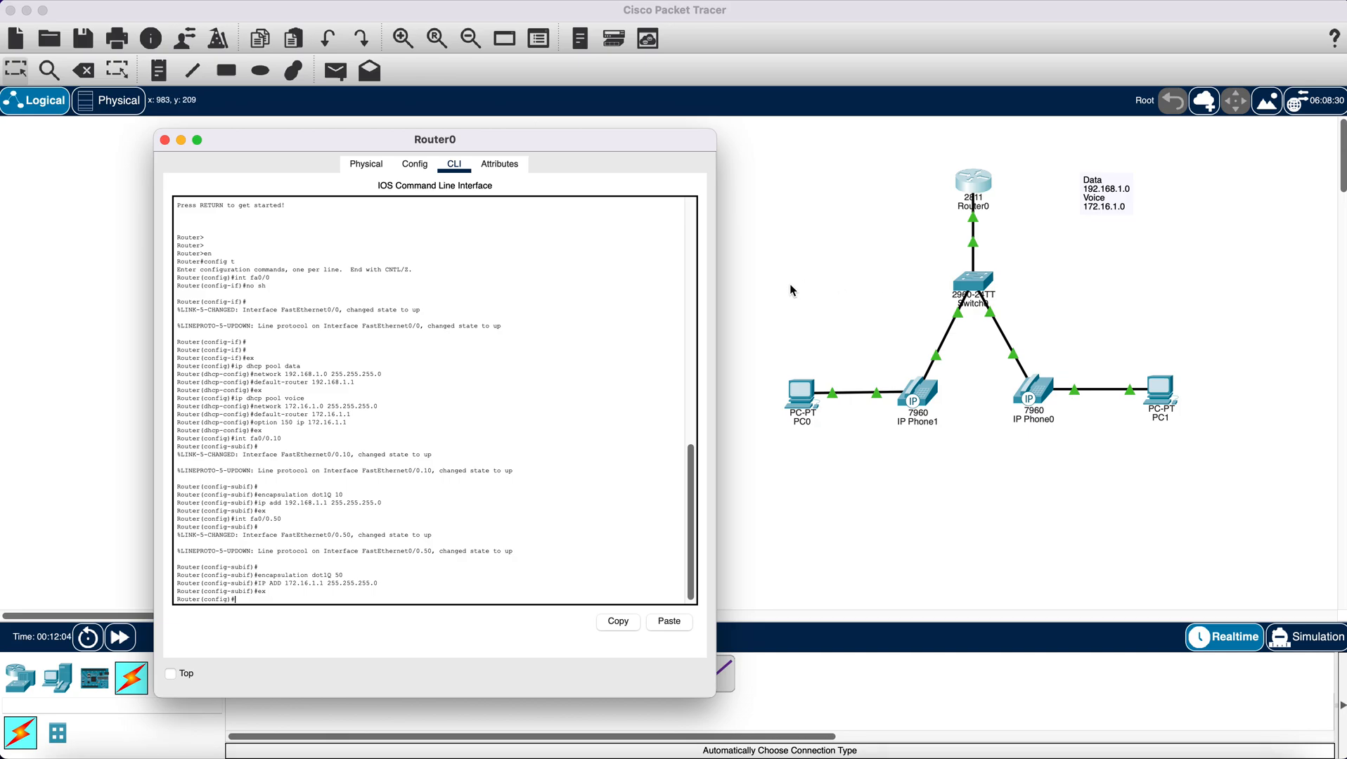
click(1035, 253)
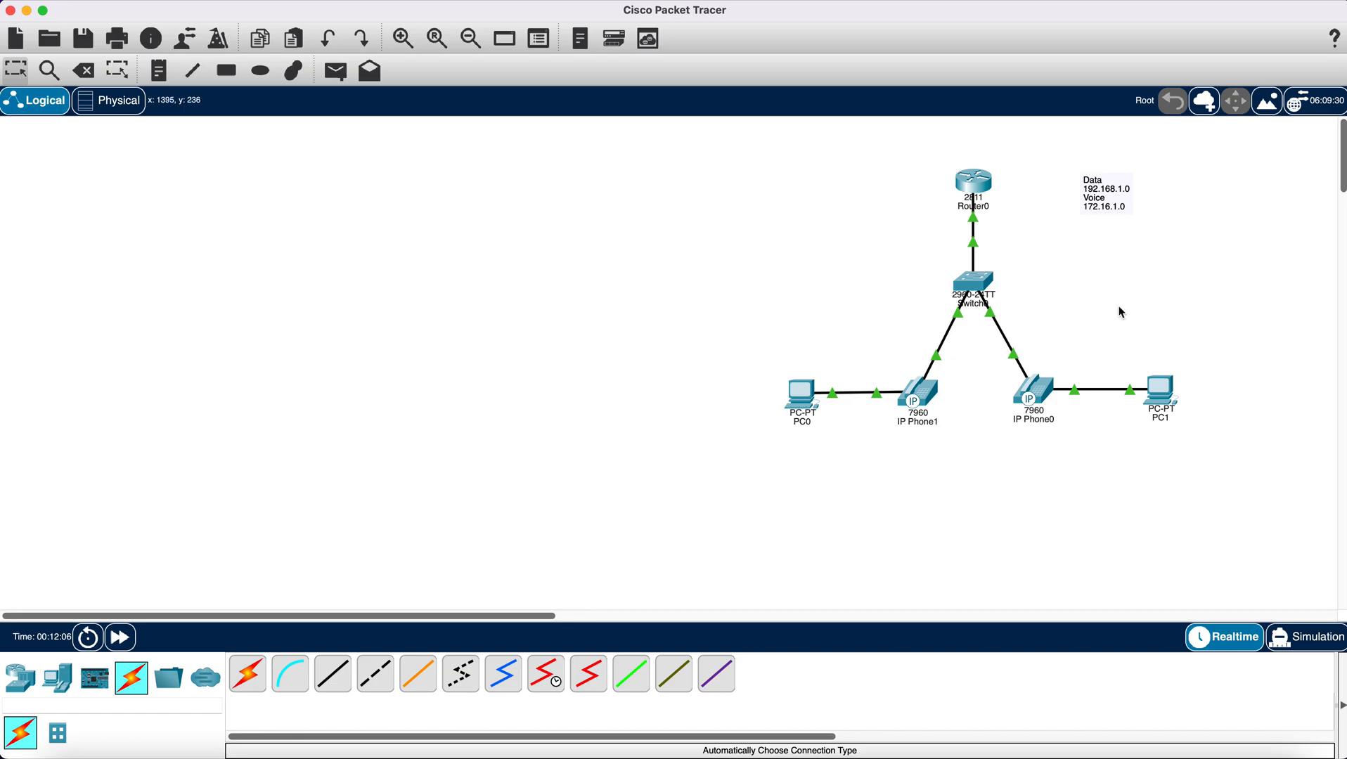
- Switch PC0's IPv4 configuration from static to DHCP and close its device window
mouse_move(806, 396)
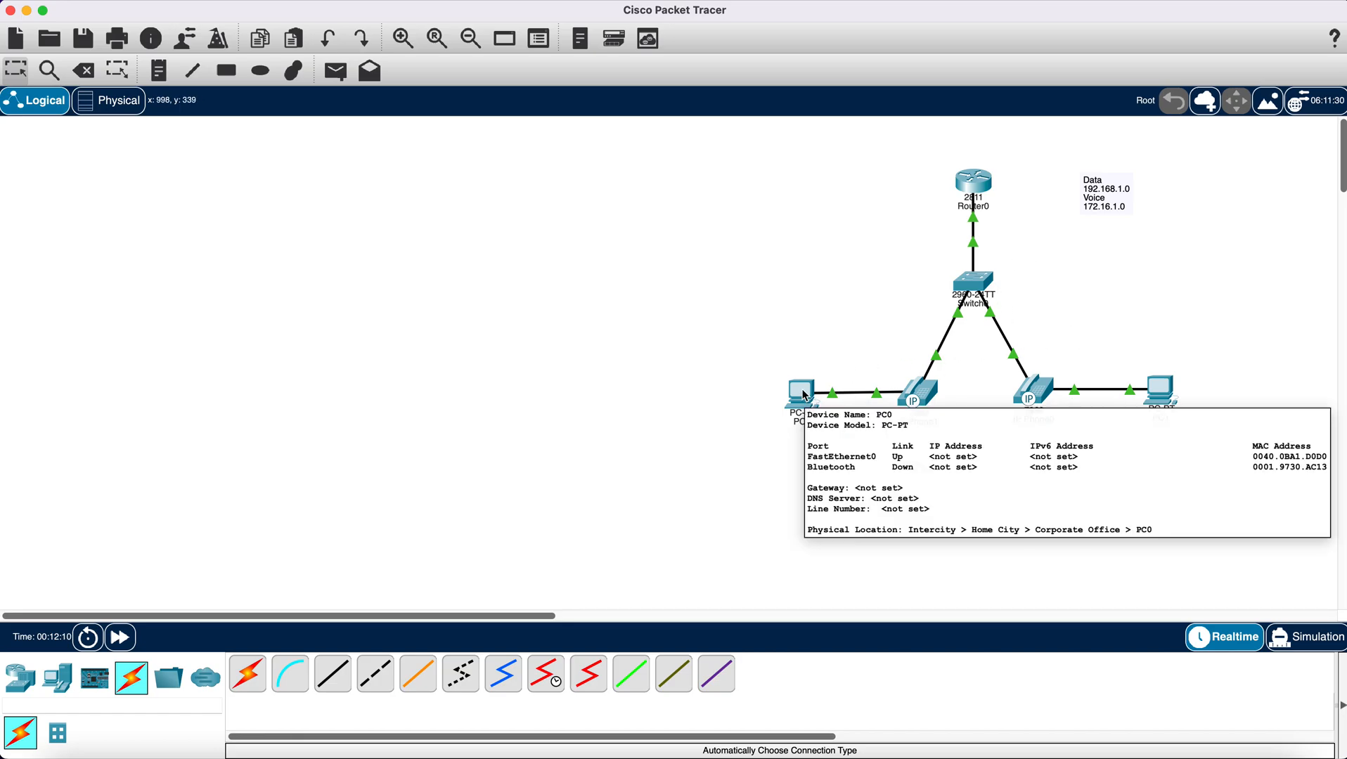
click(806, 395)
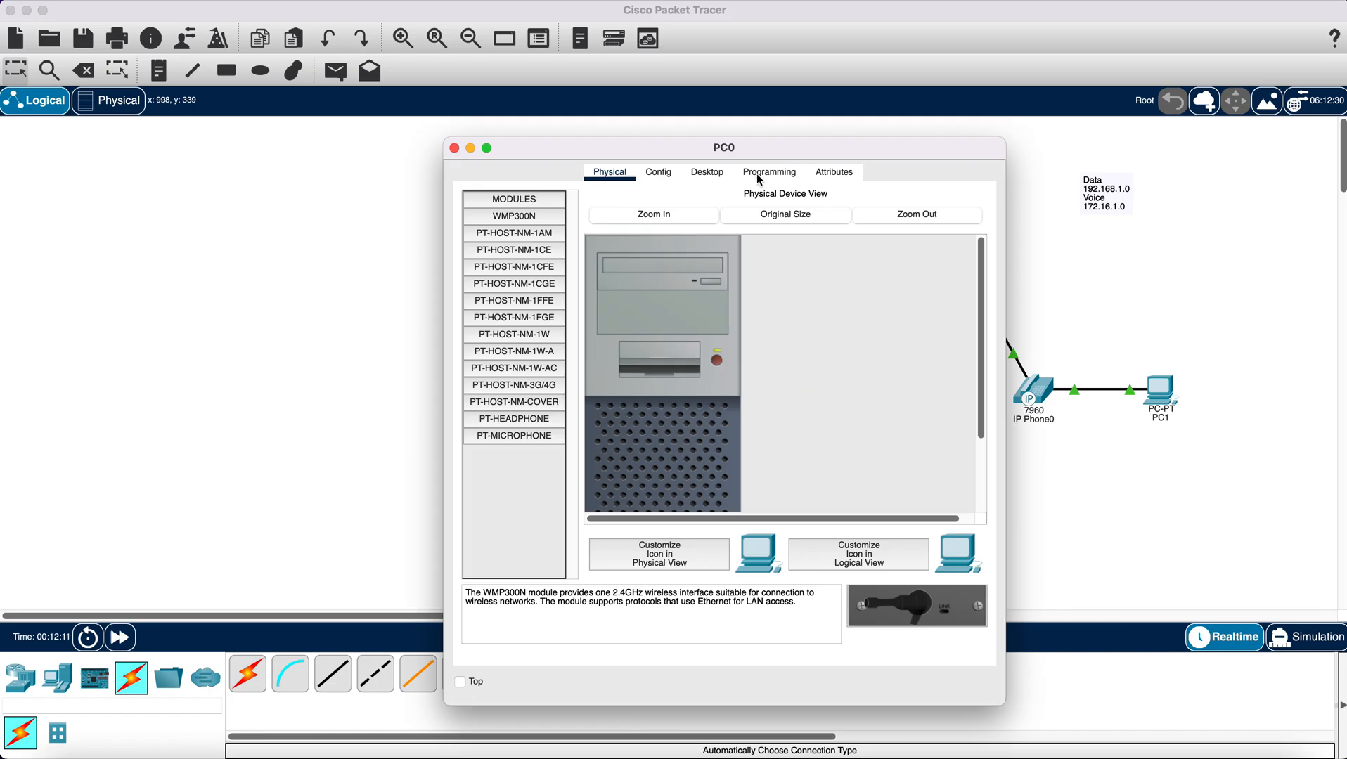
click(717, 173)
click(515, 254)
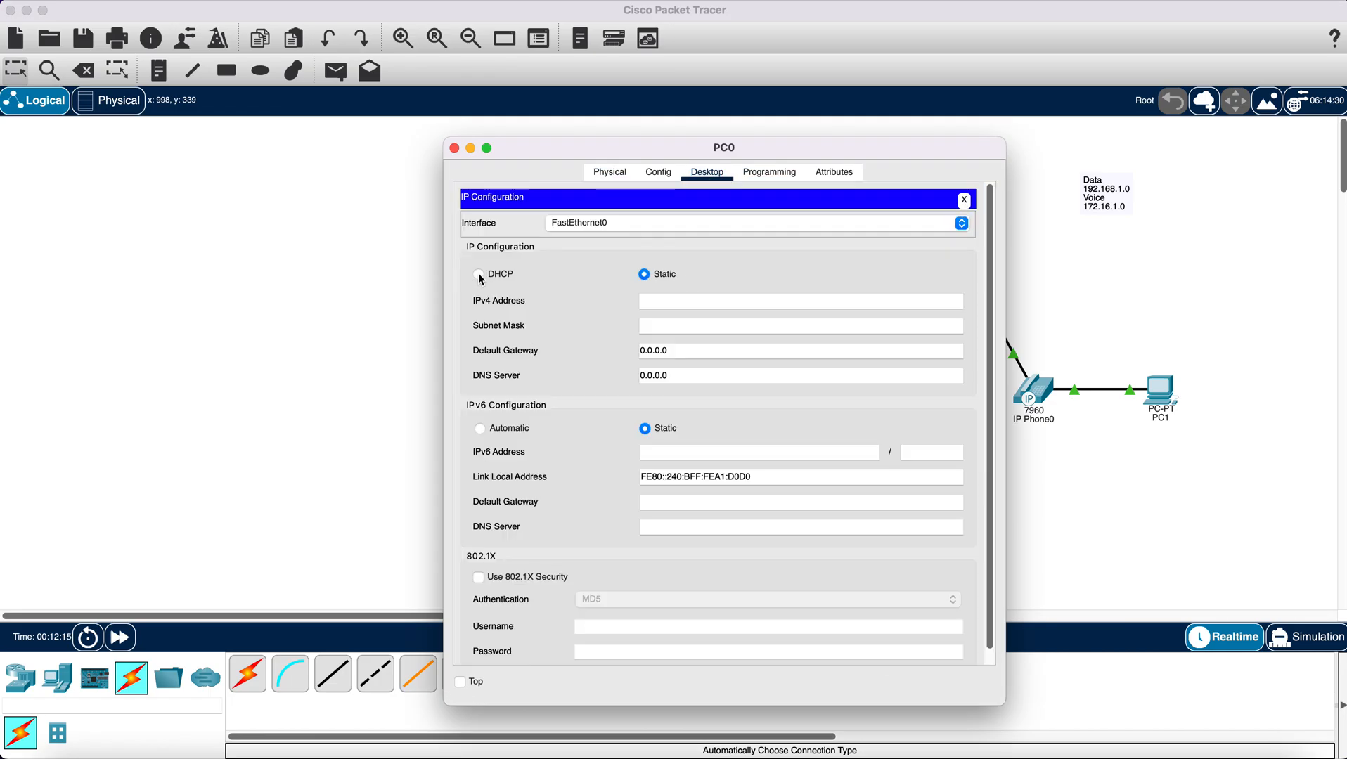
click(479, 275)
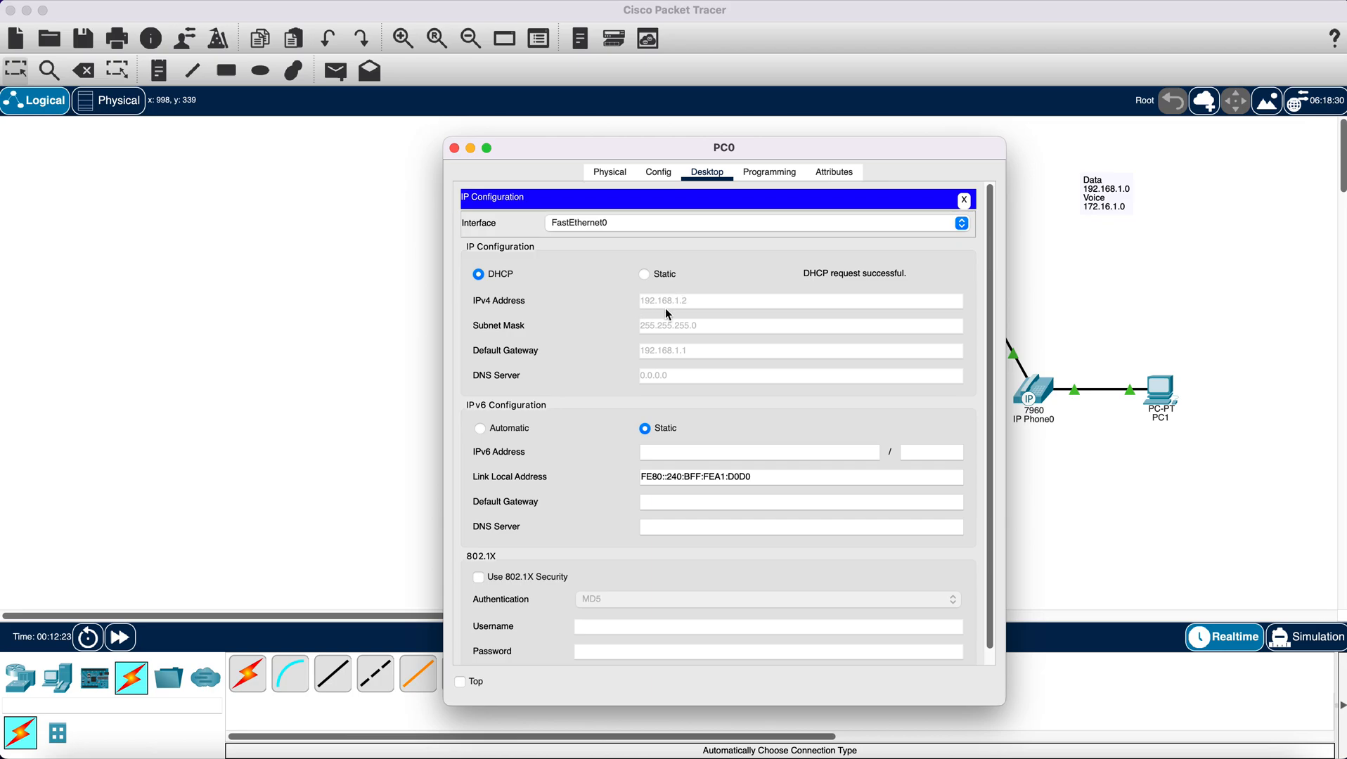
click(455, 148)
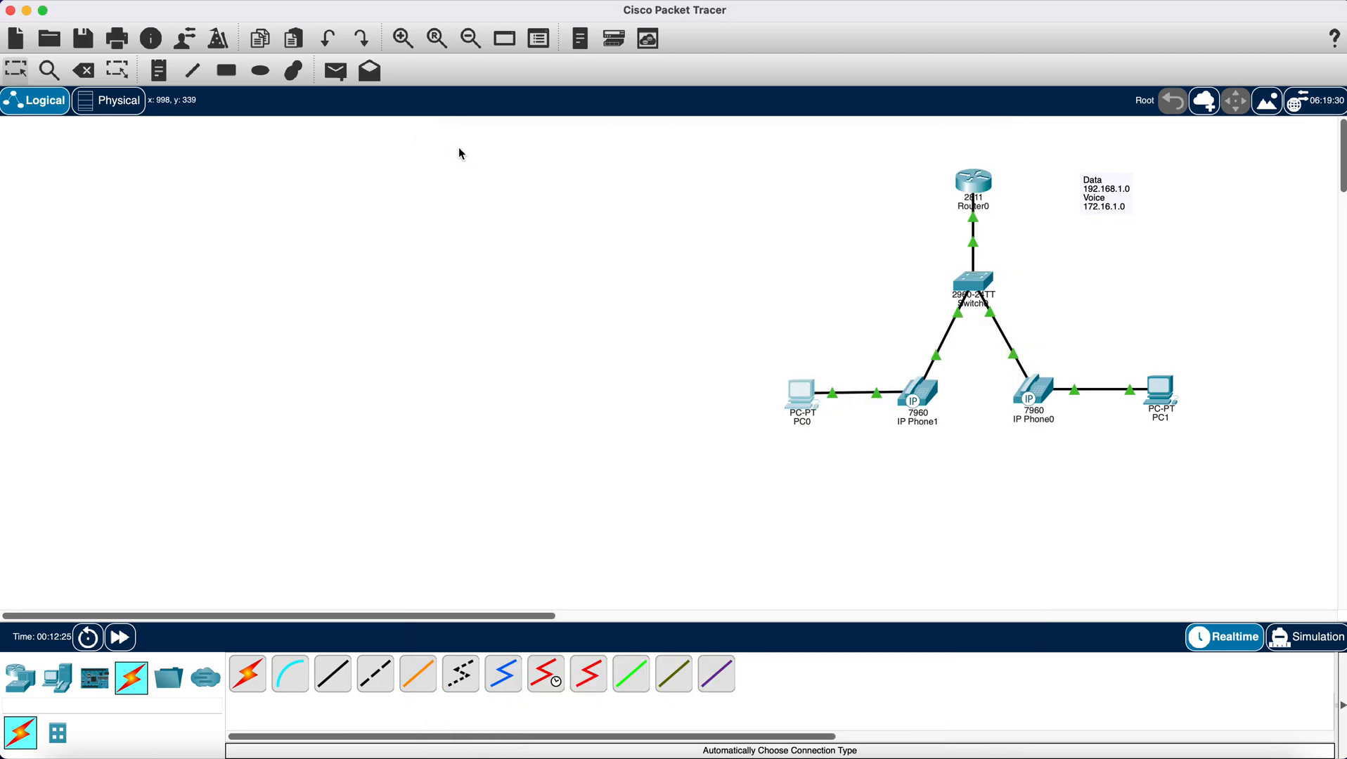
- Switch PC1's IPv4 configuration from static to DHCP and close its device window
click(1170, 399)
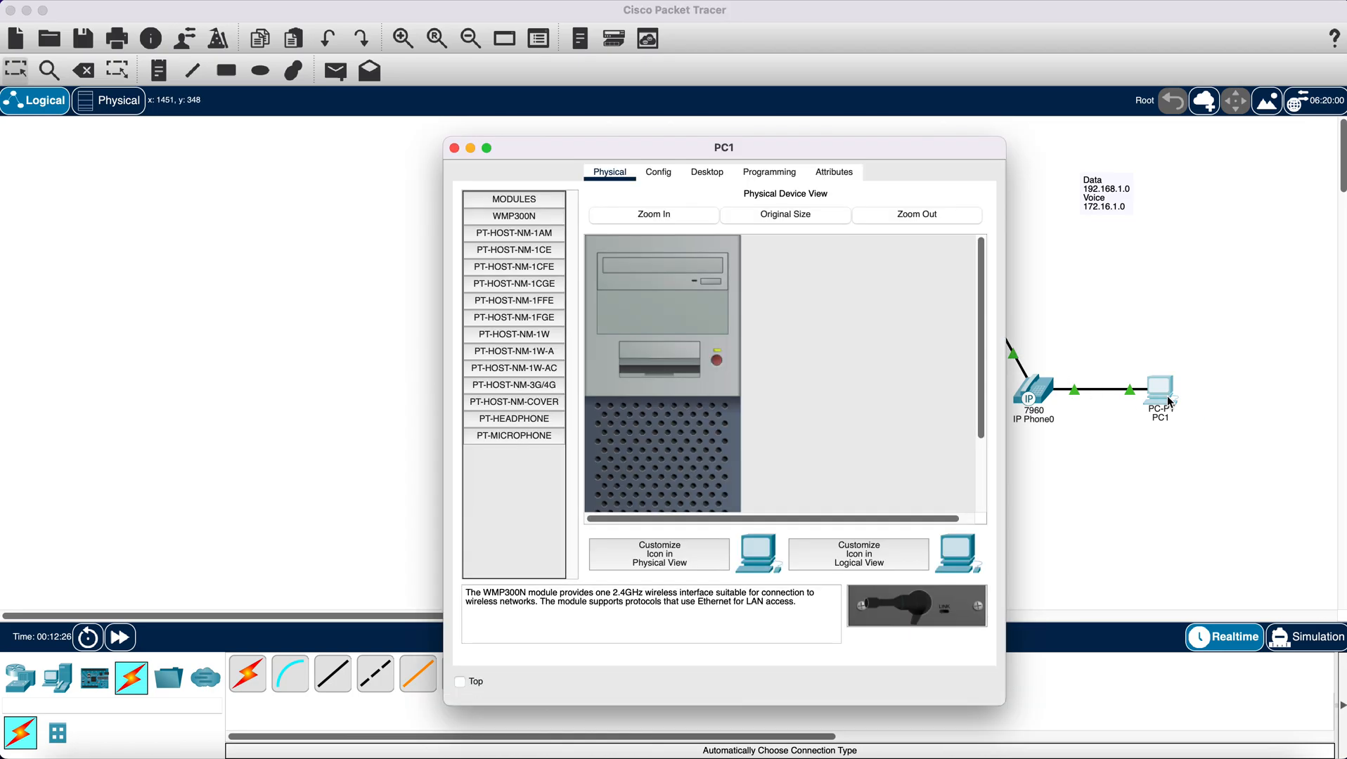
click(716, 180)
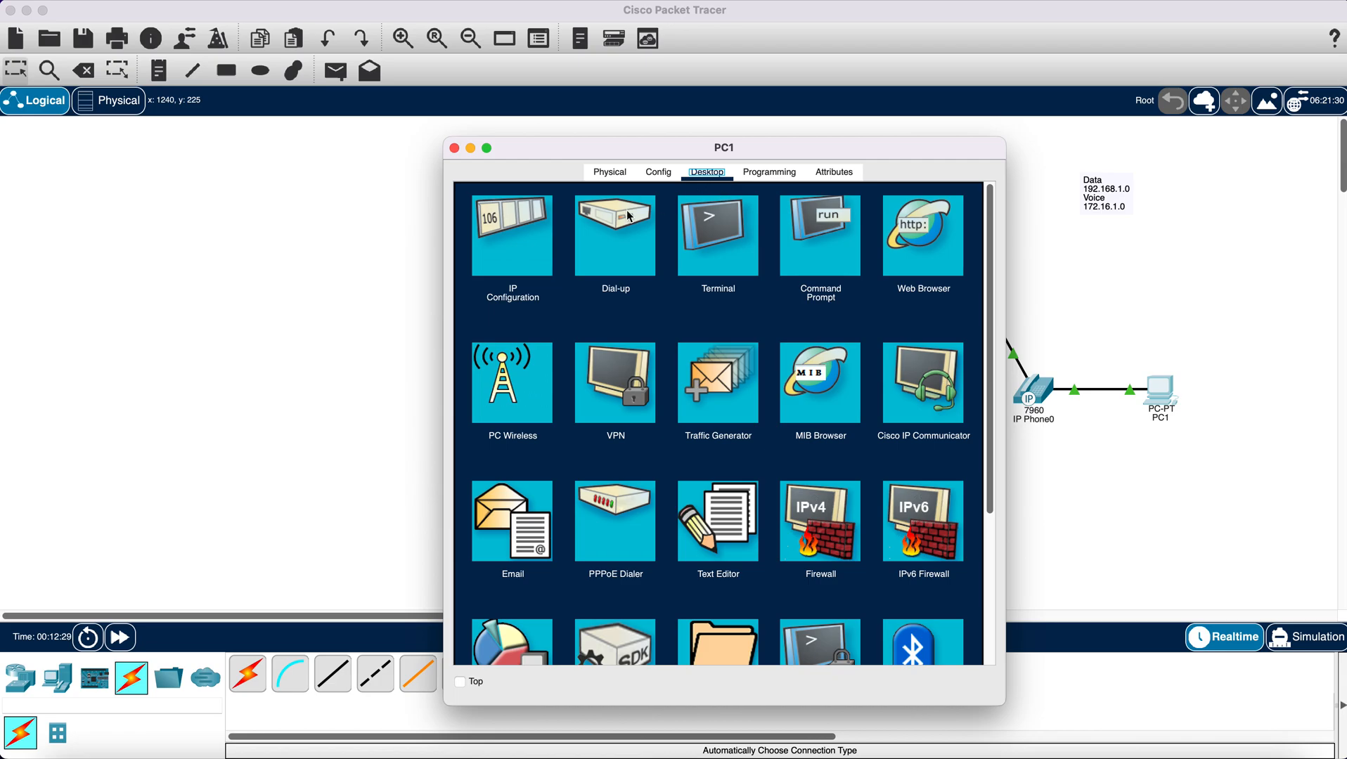
click(538, 237)
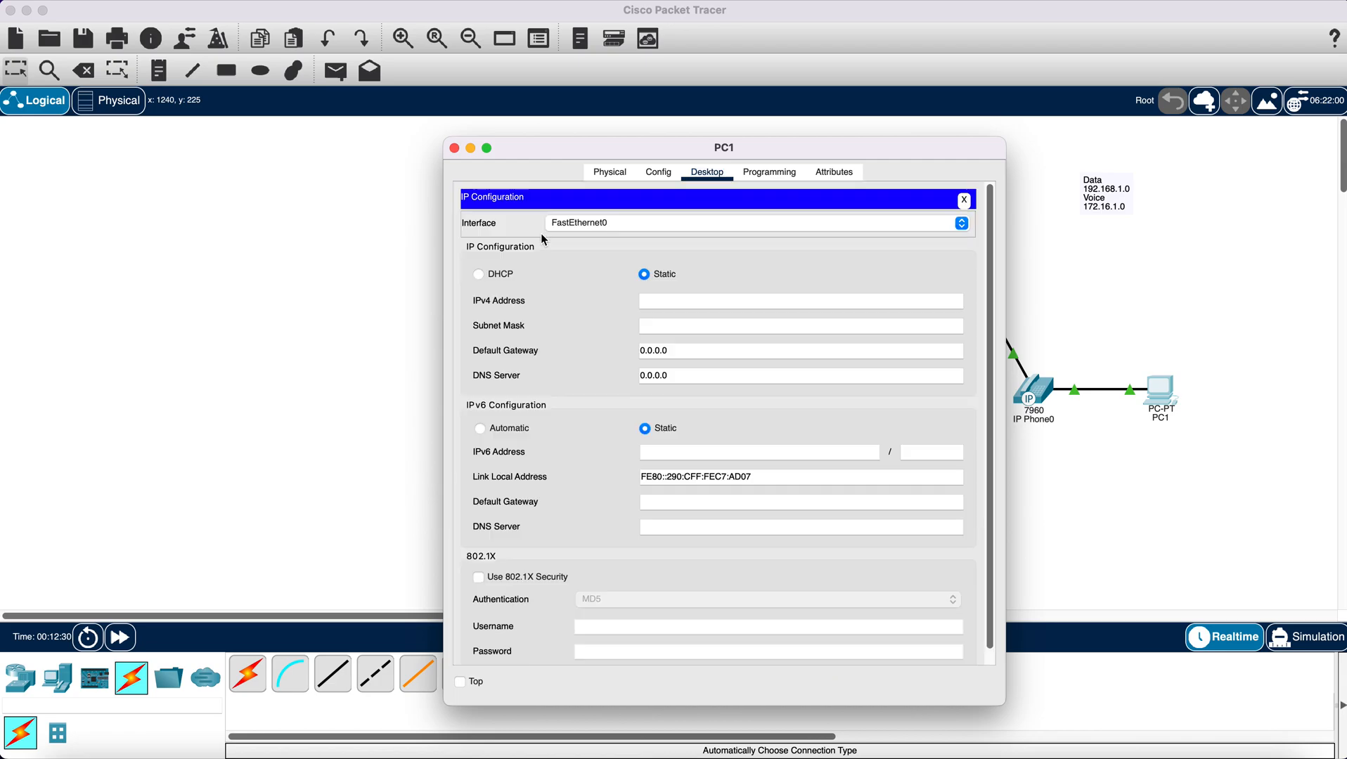
click(479, 275)
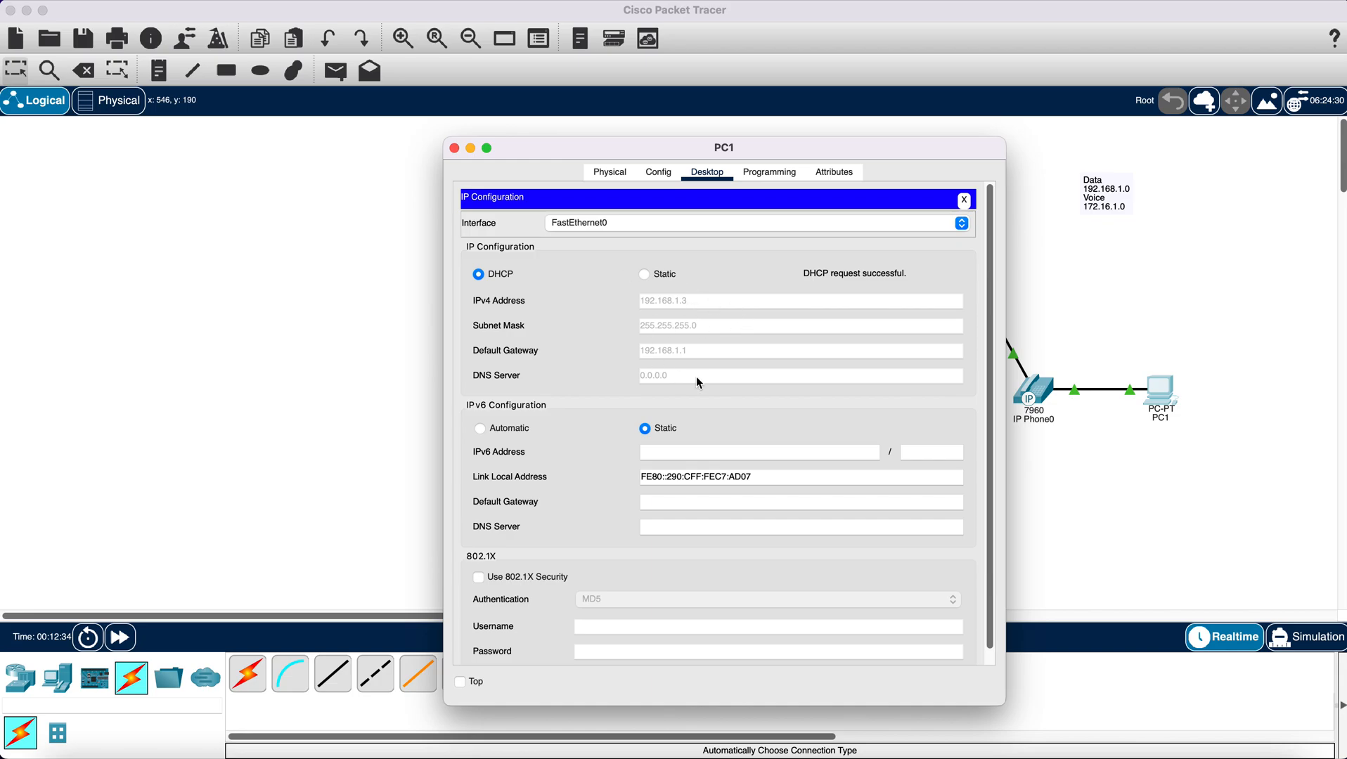
click(454, 149)
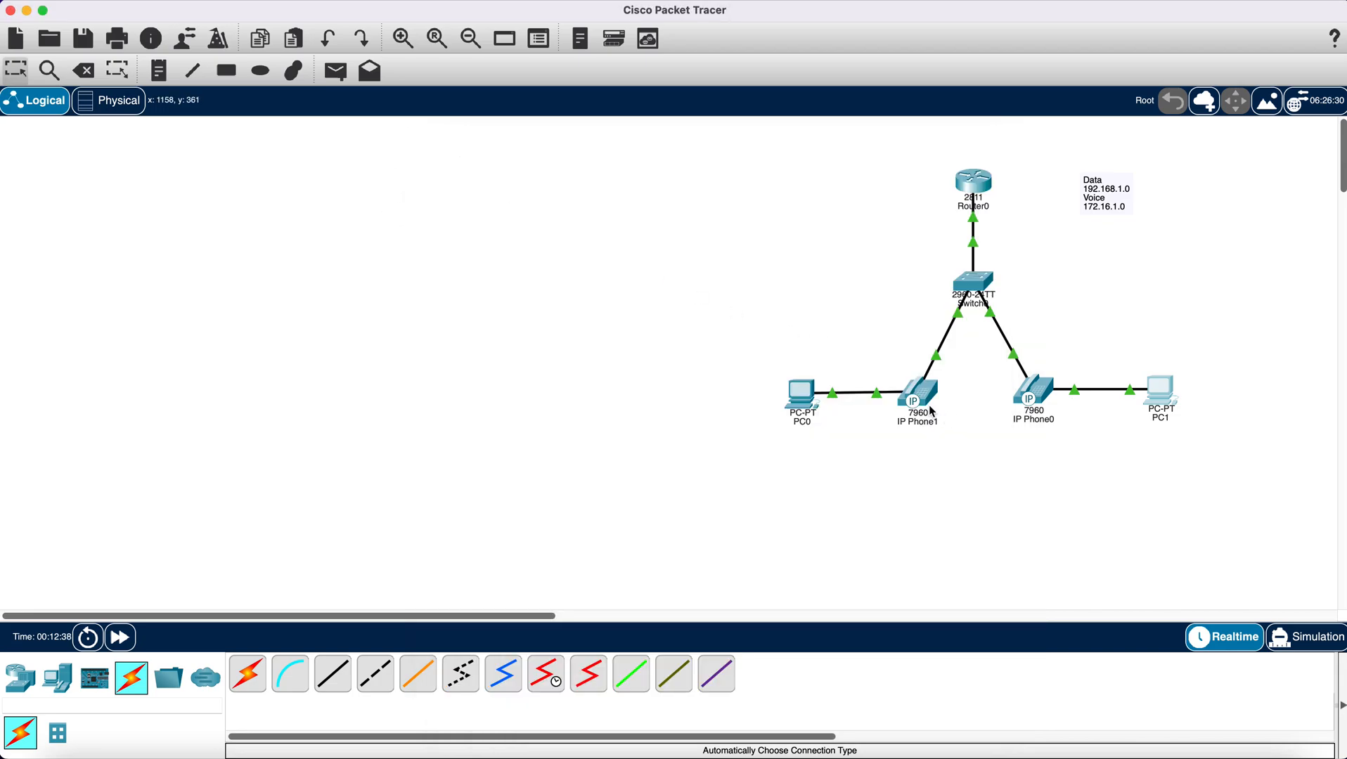
- Enter telephony-service configuration mode on Router0 from its command line
mouse_move(925, 399)
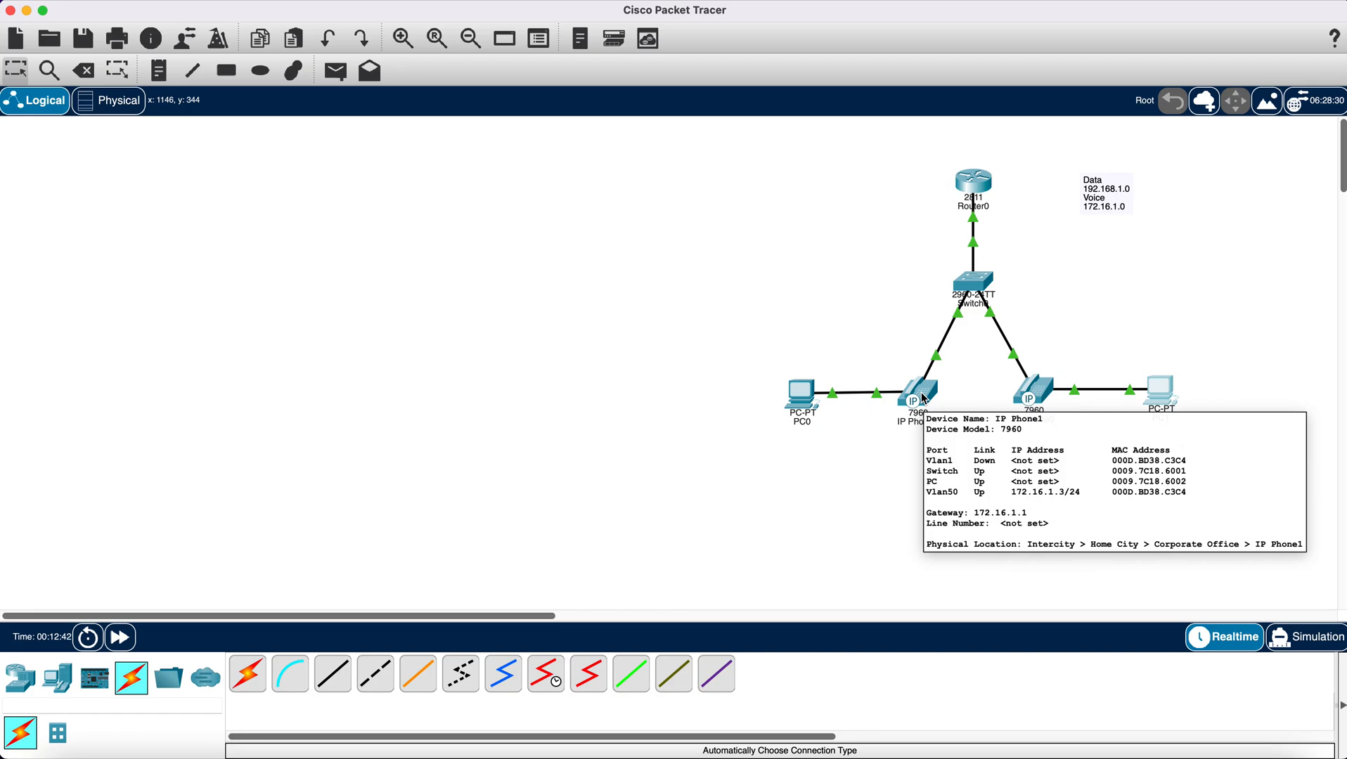
mouse_move(1042, 396)
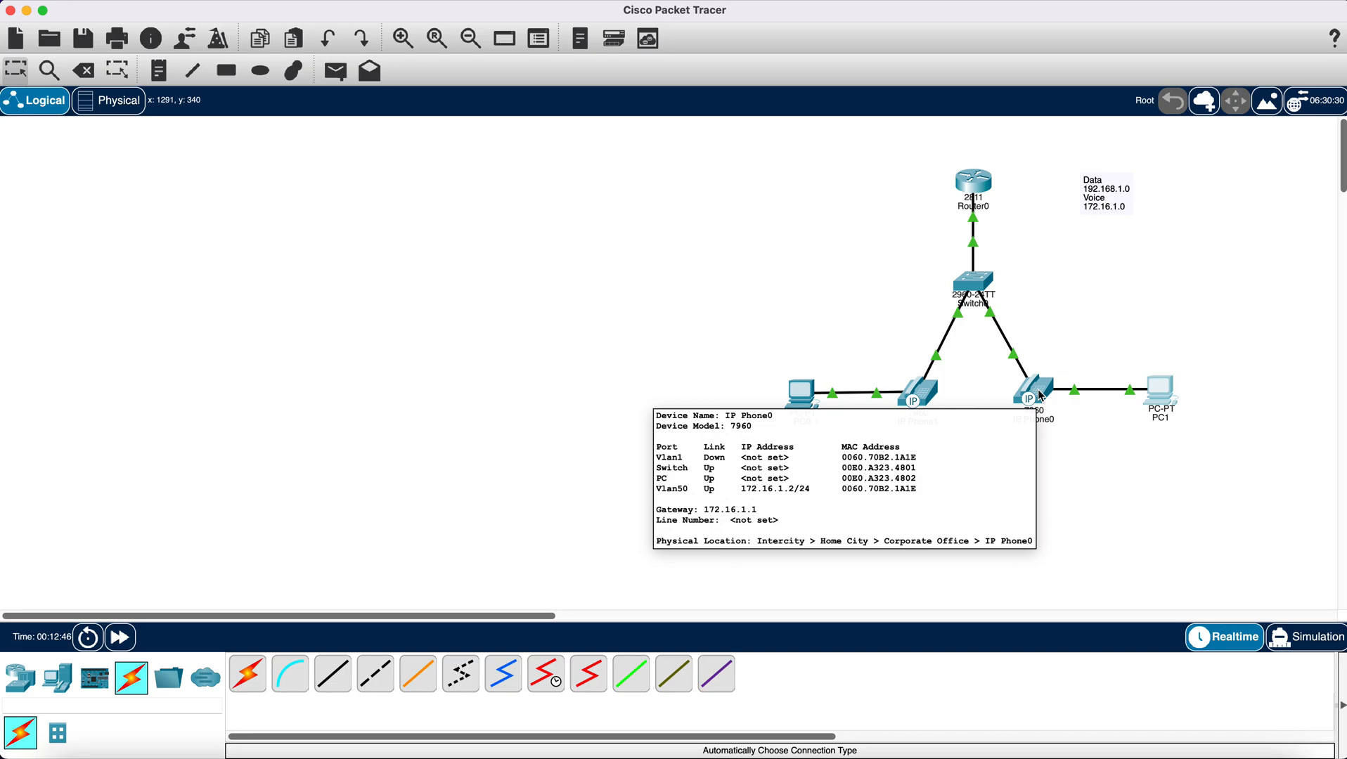
click(974, 183)
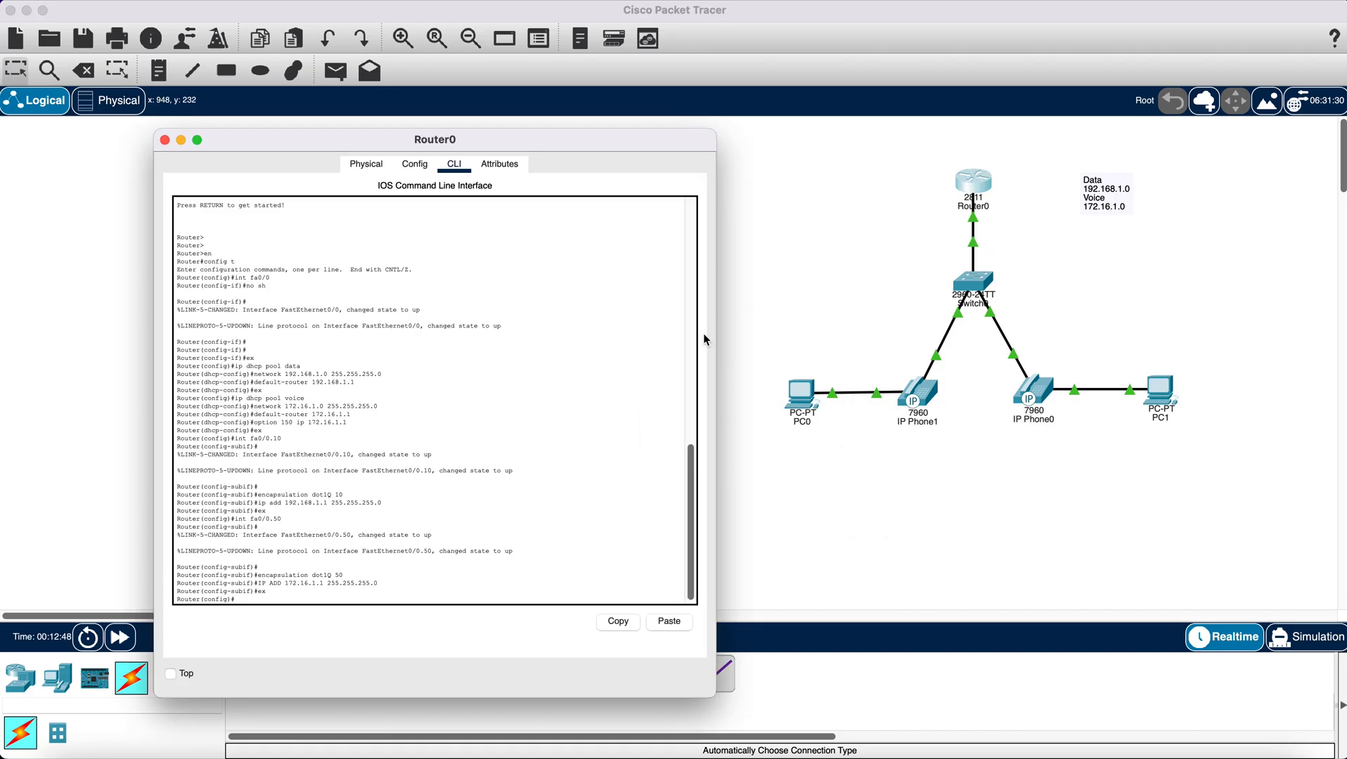
text(telephony-service)
key(Return)
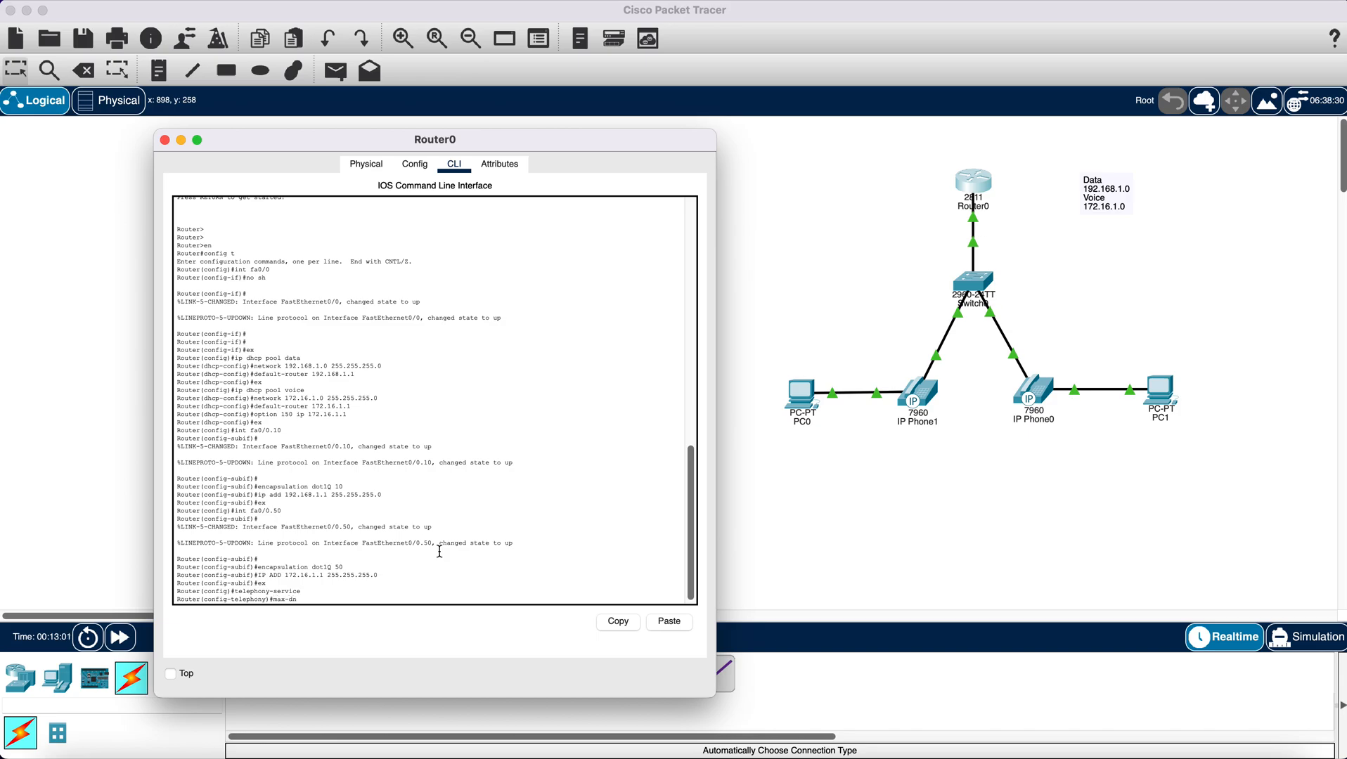
- Set the telephony service limits to max-dn 2 and max-ephones 2
text(max-dn 2)
key(Return)
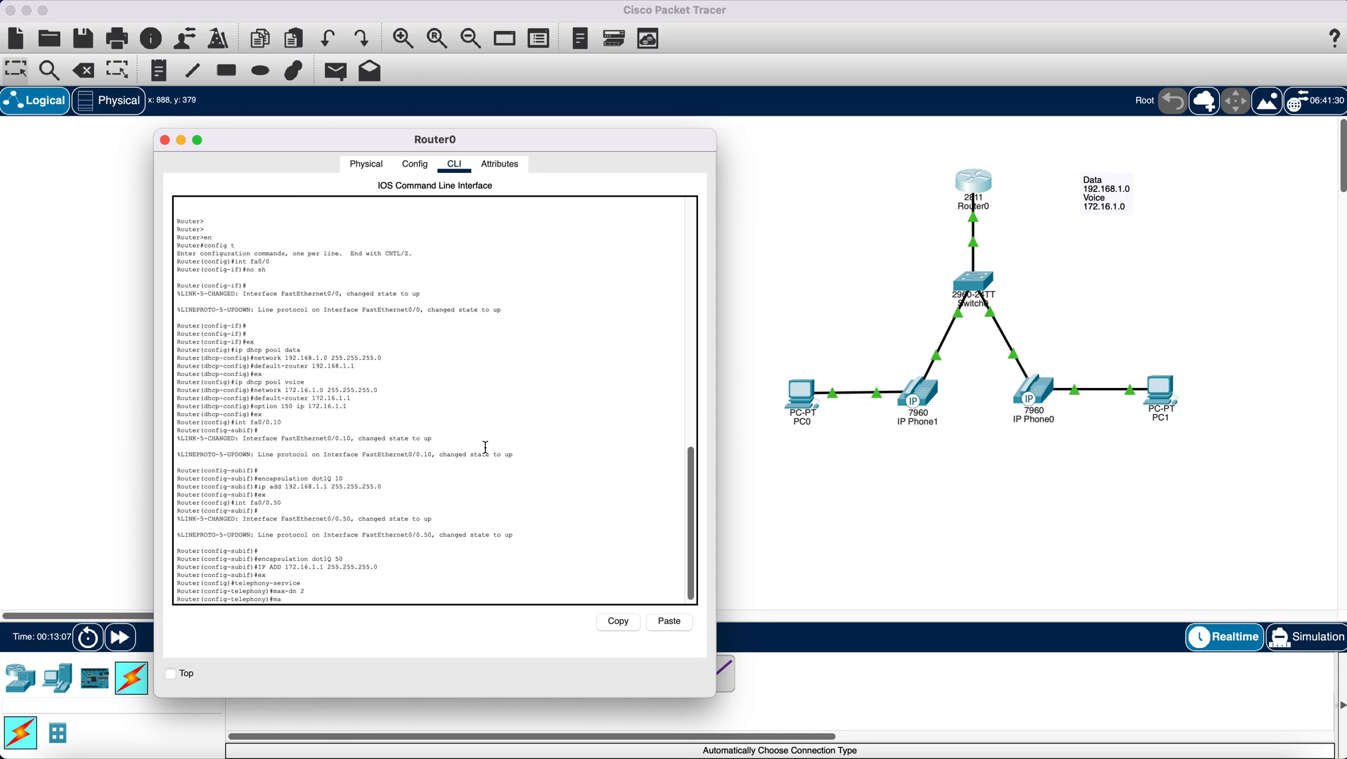
text(max-ephones 2)
key(Return)
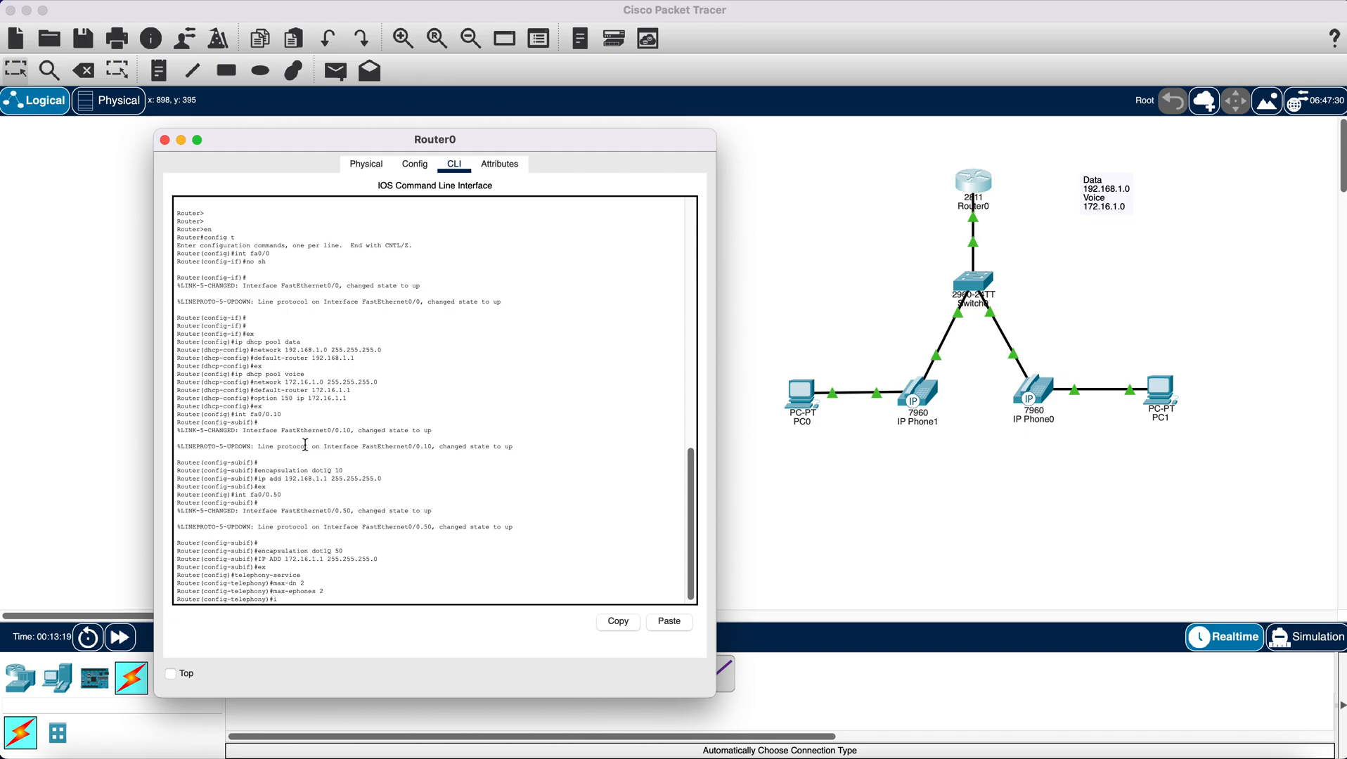
- Set the telephony service's IP source address to 172.16.1.1 with port 2000
text(p source-address 172.16.1.1 port 2000)
key(Return)
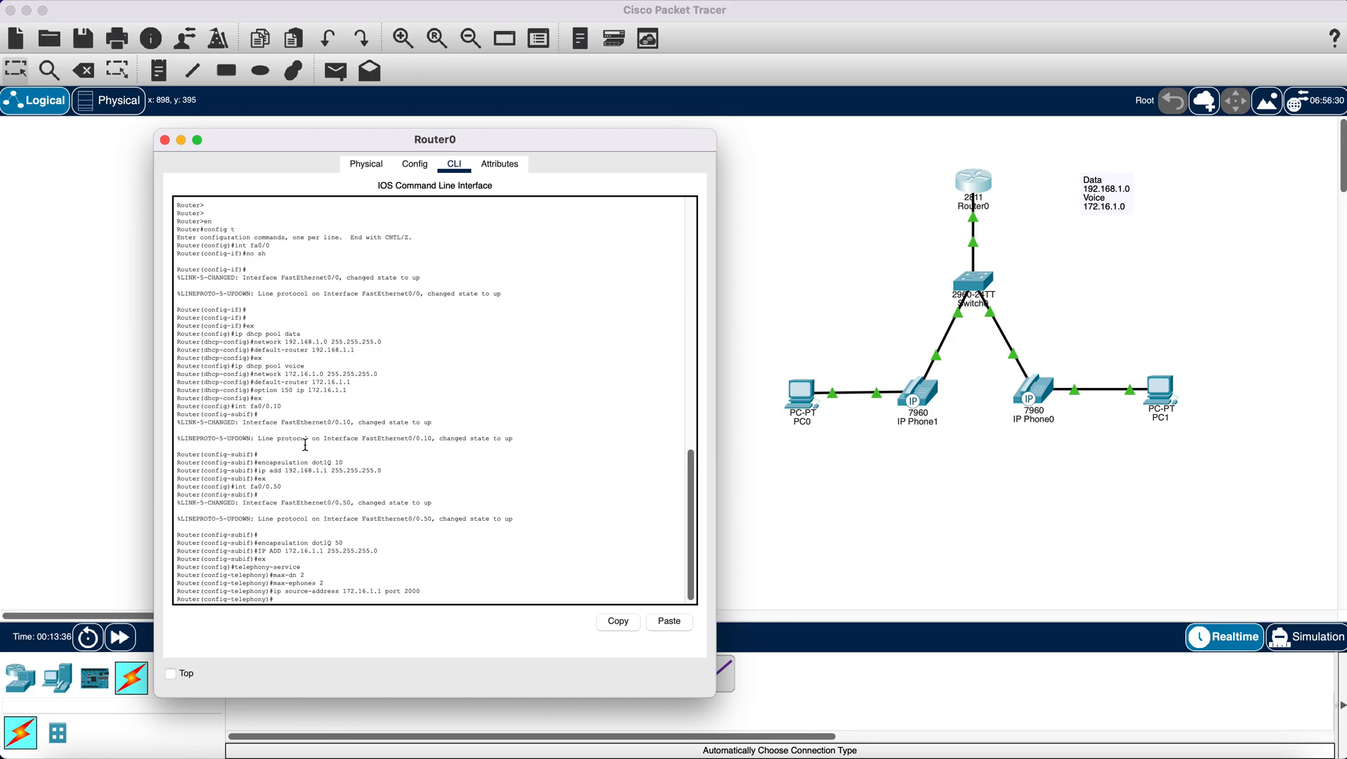
- Configure telephony auto assign 1 to 2 and exit the telephony-service configuration
text(auto assign 1 to 2)
key(Return)
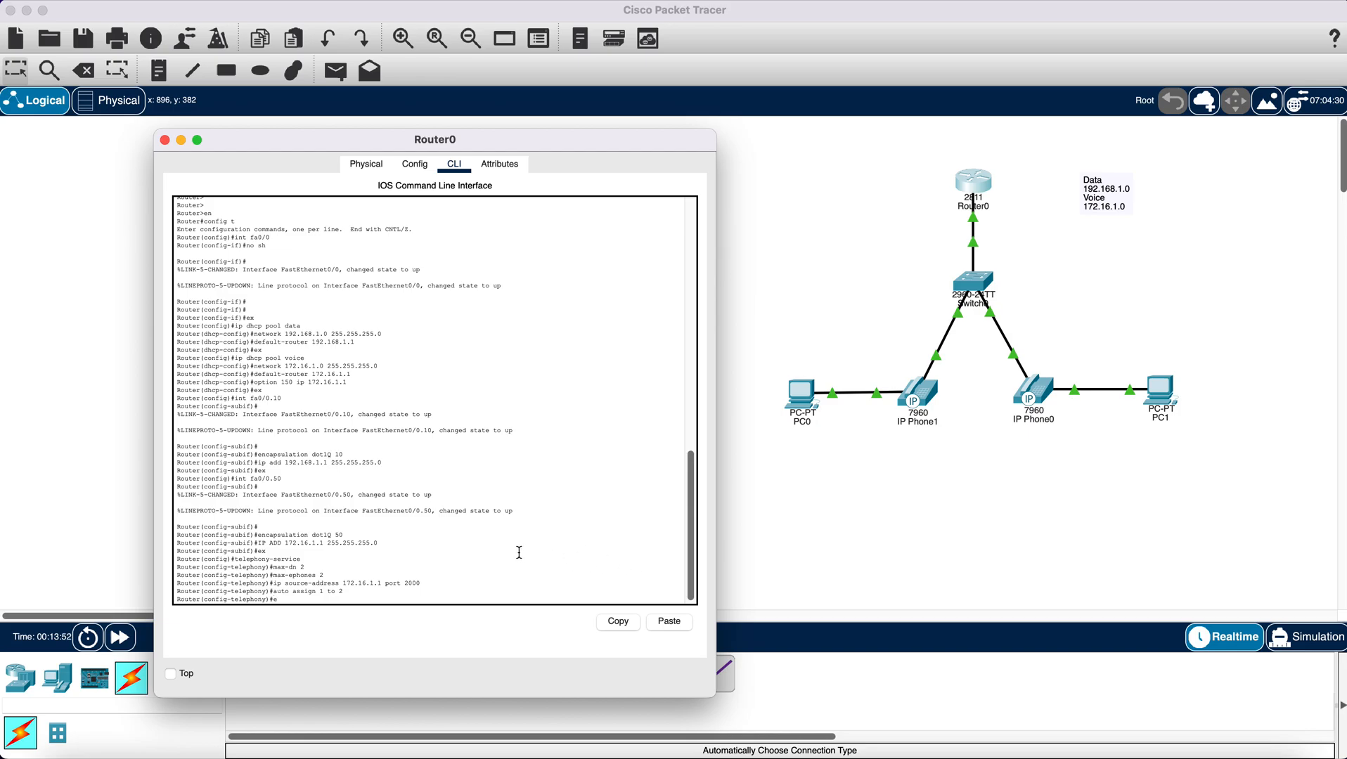
key(Return)
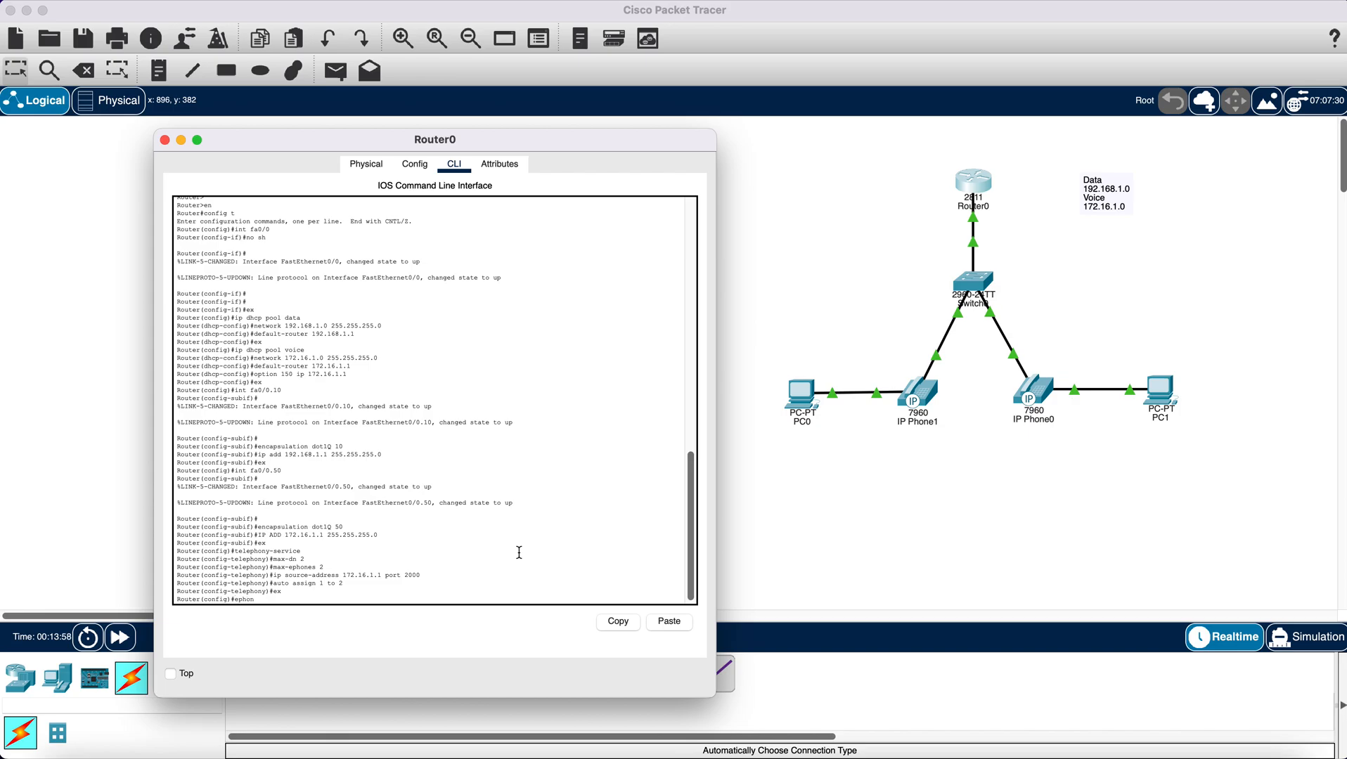
- Create ephone-dn 1 with number 101 on the router and exit its configuration
text(ephone-dn 1)
key(Return)
key(Return)
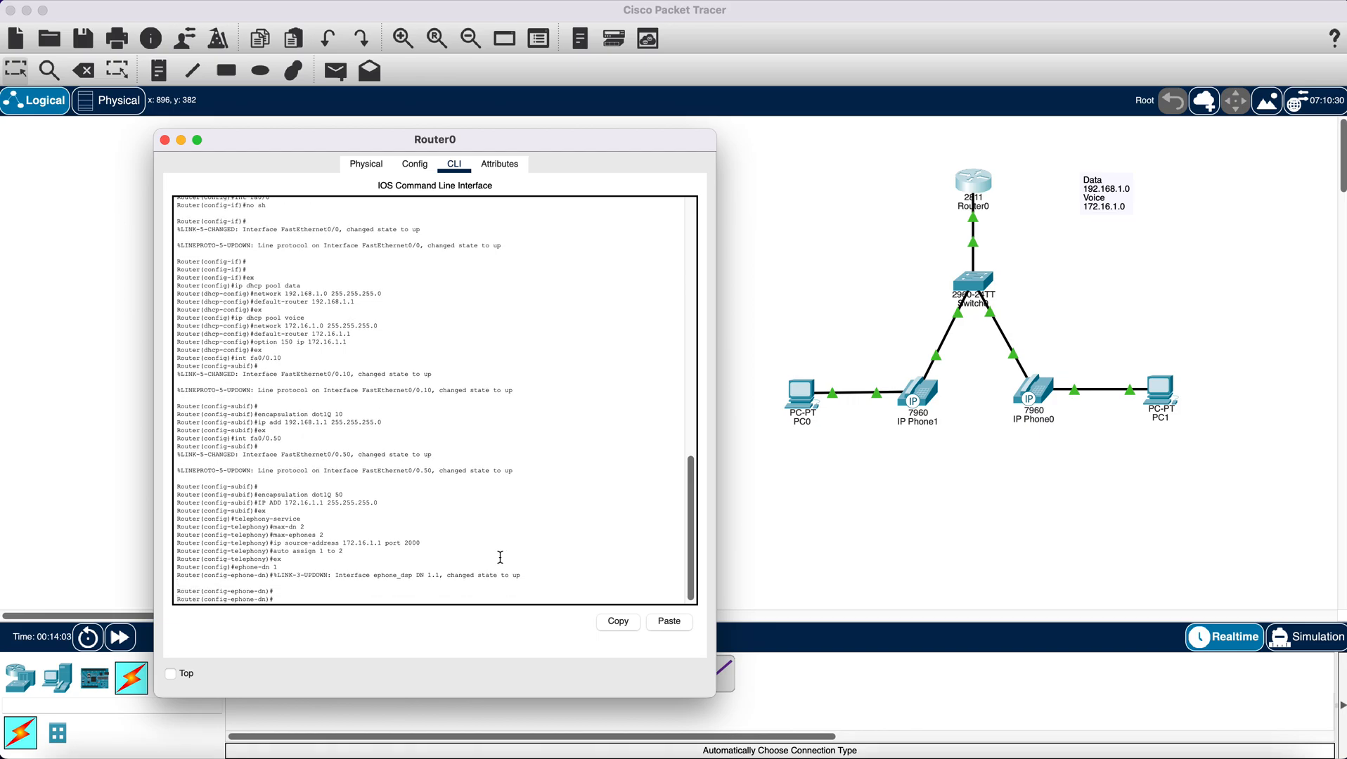
text(num)
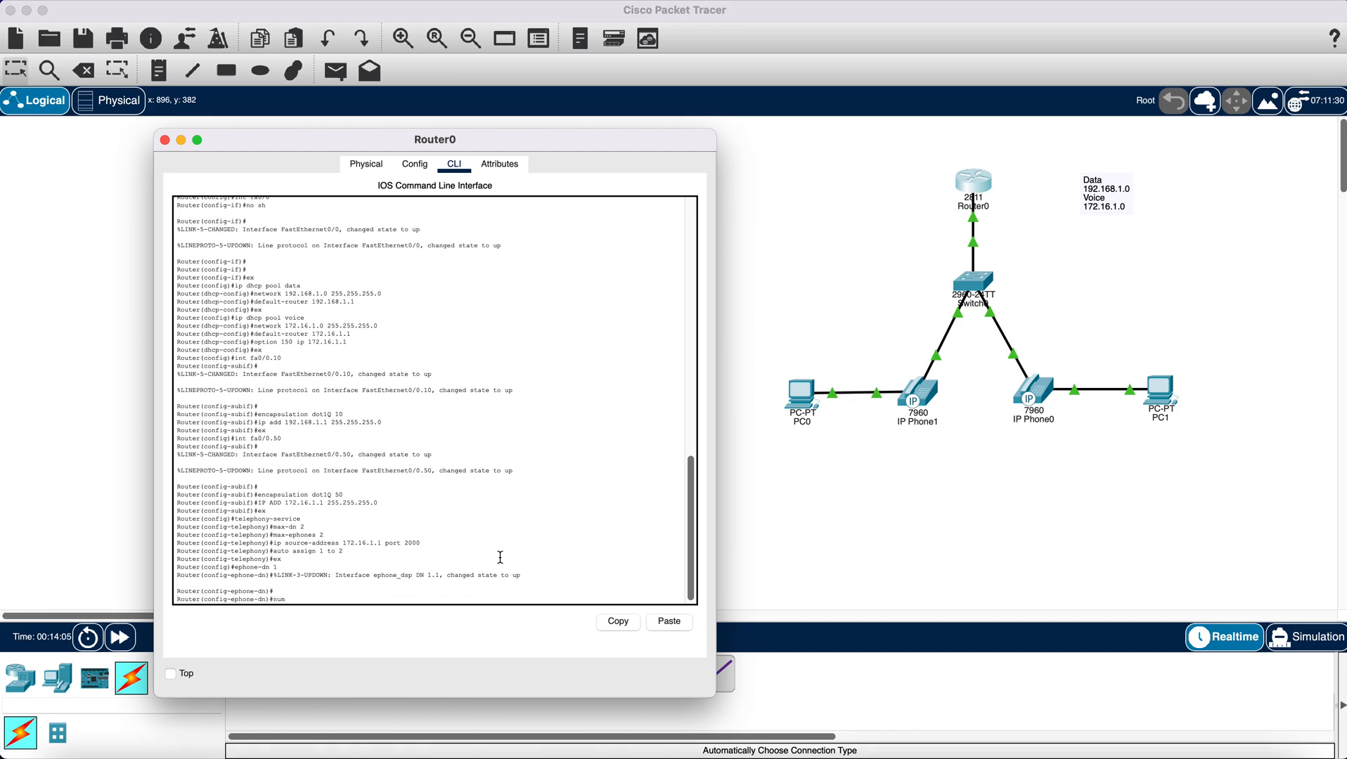
text(ber)
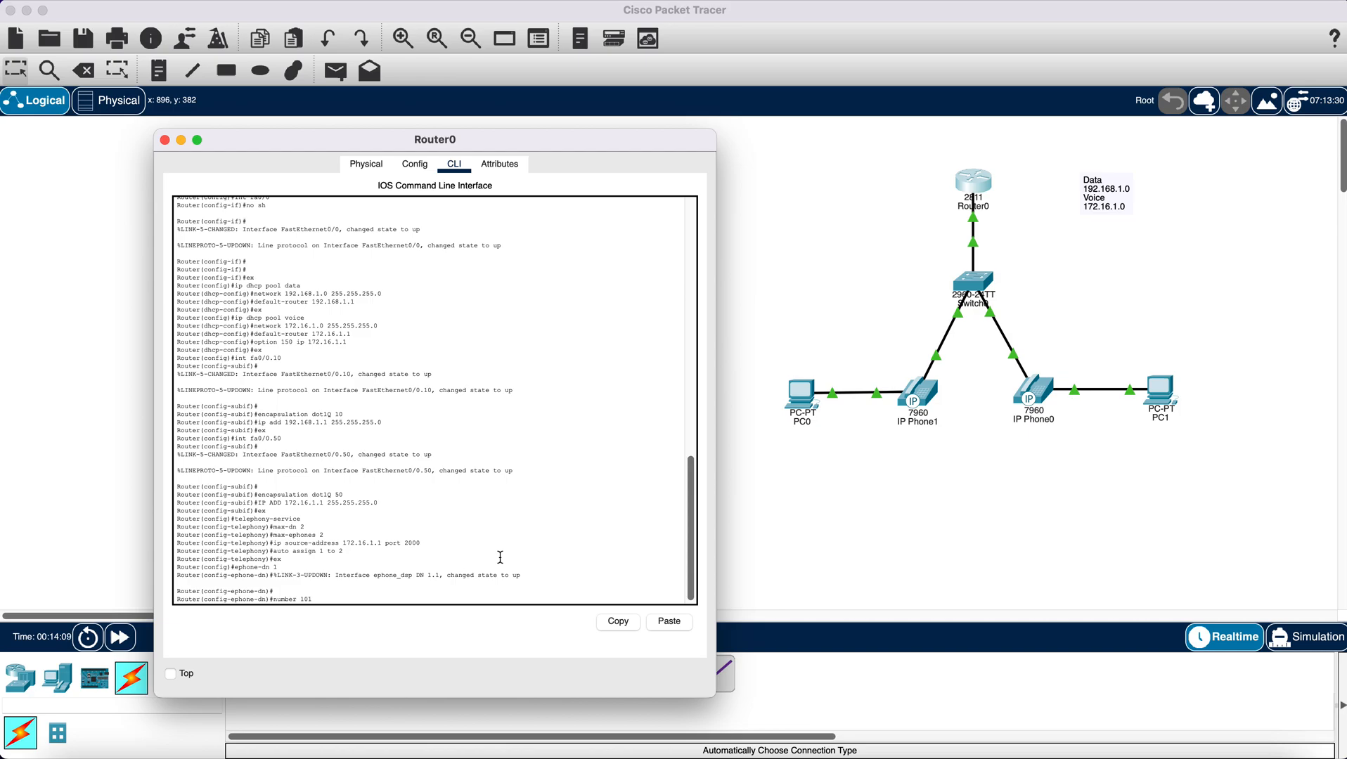
text( 101)
key(Return)
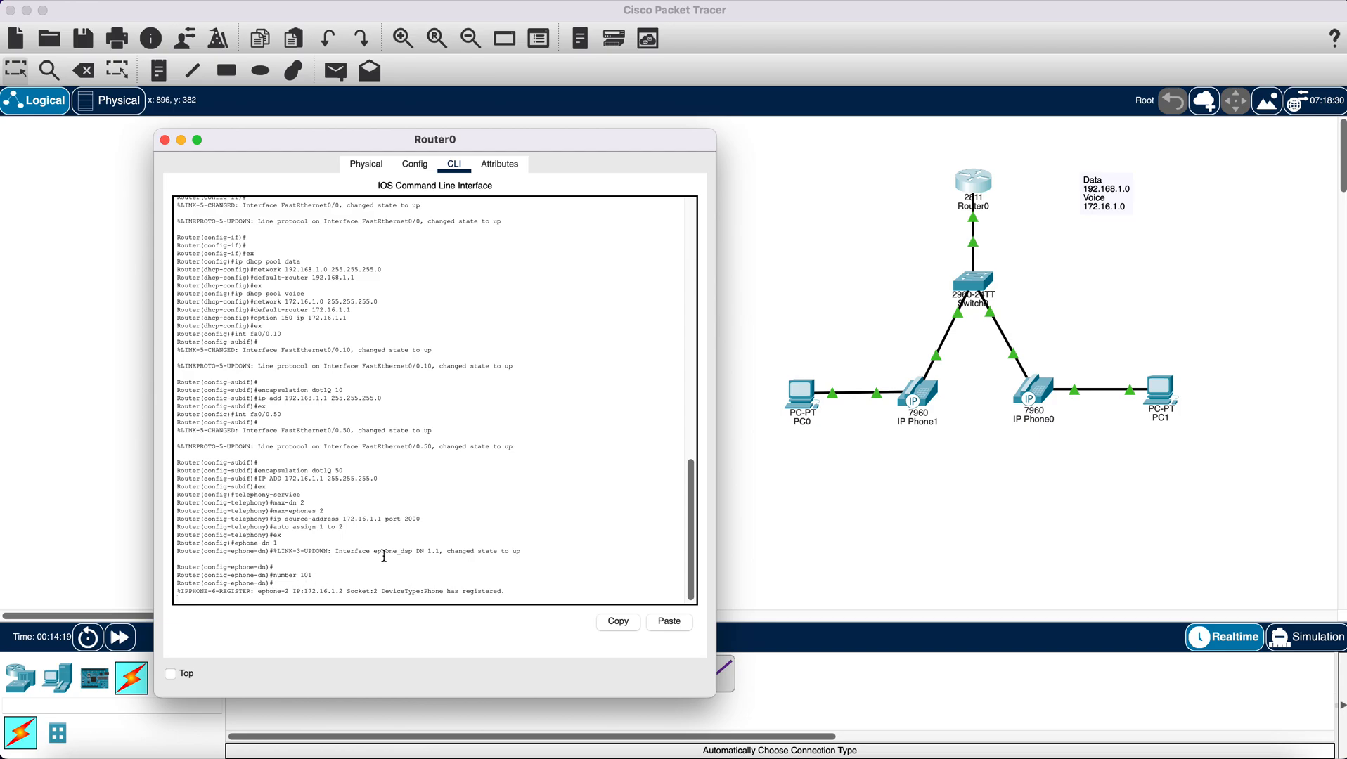
key(Return)
key(Return)
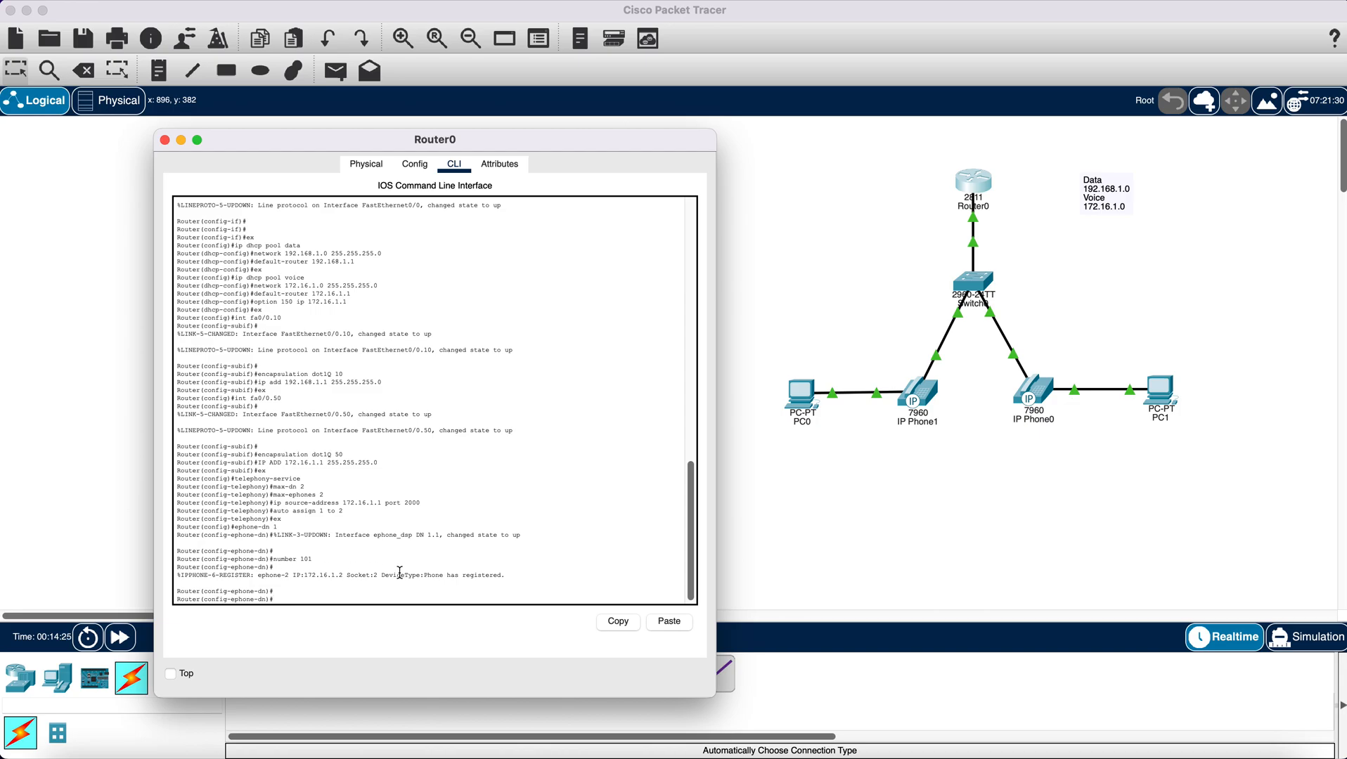
text(x)
key(Return)
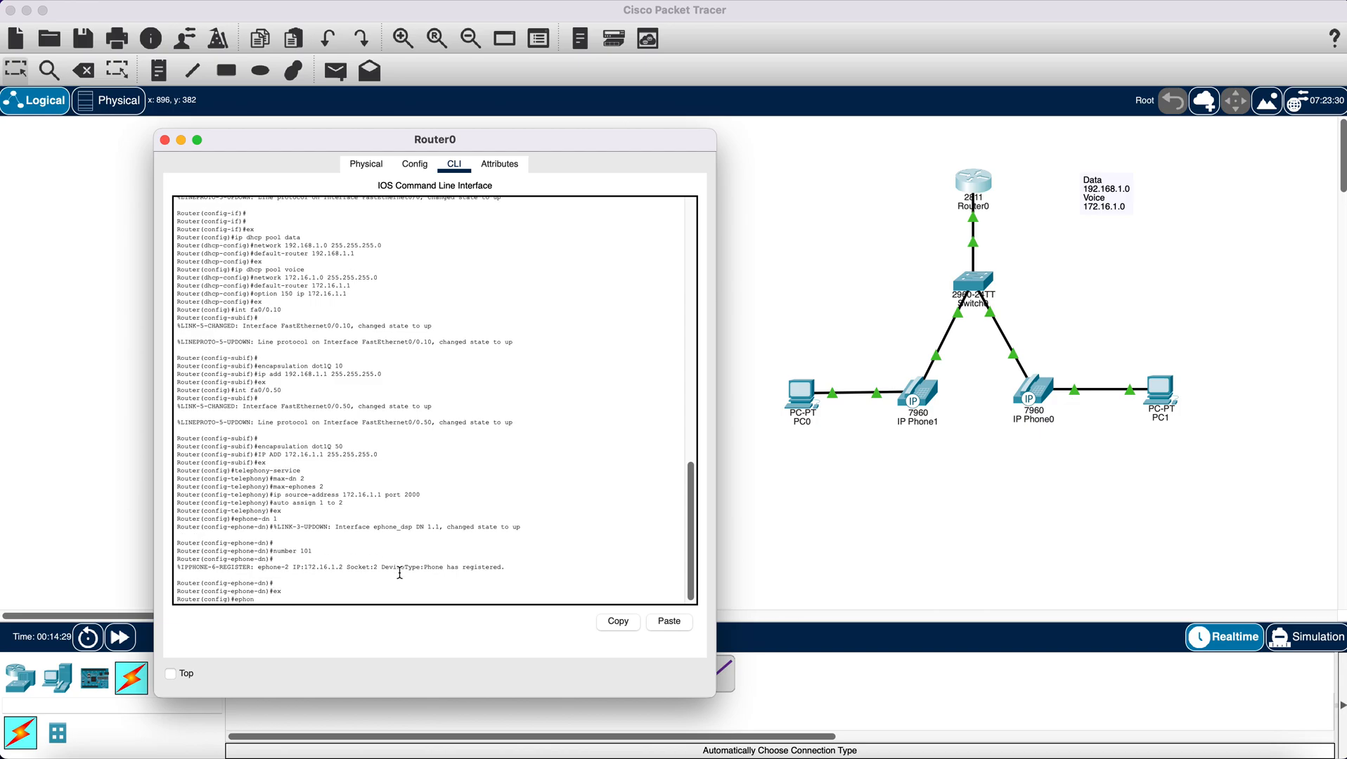
- Create ephone-dn 2 with number 102 on the router and exit its configuration
text(ephone-dn n)
text( 2)
key(Return)
key(Return)
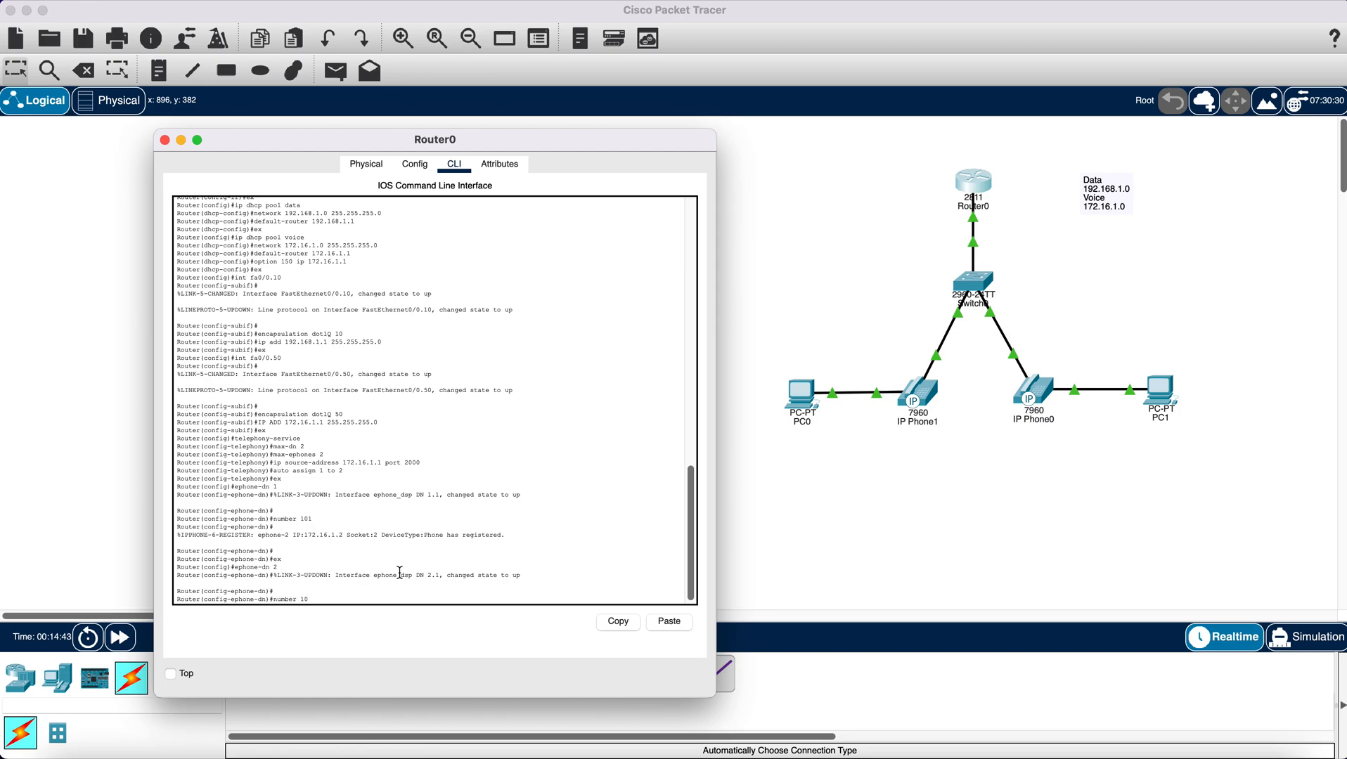
key(Return)
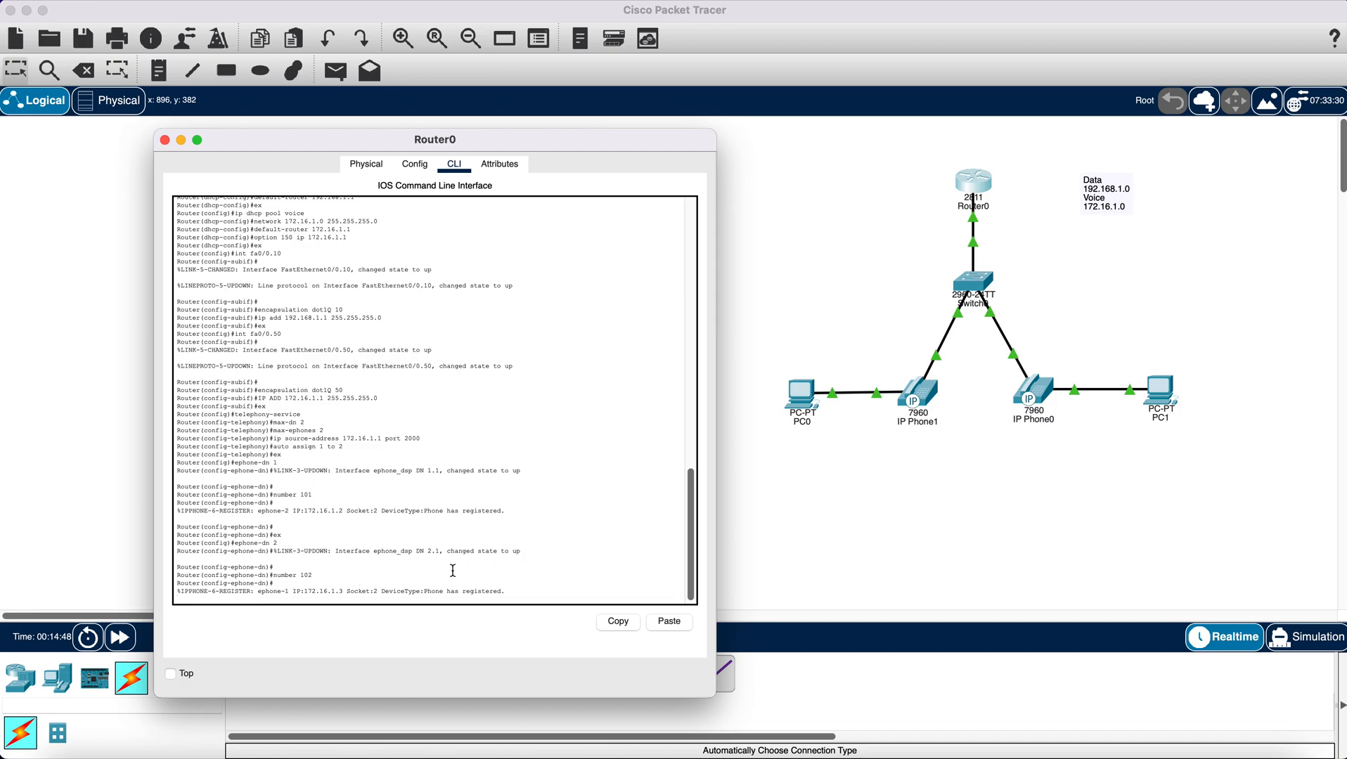
key(Return)
key(Return)
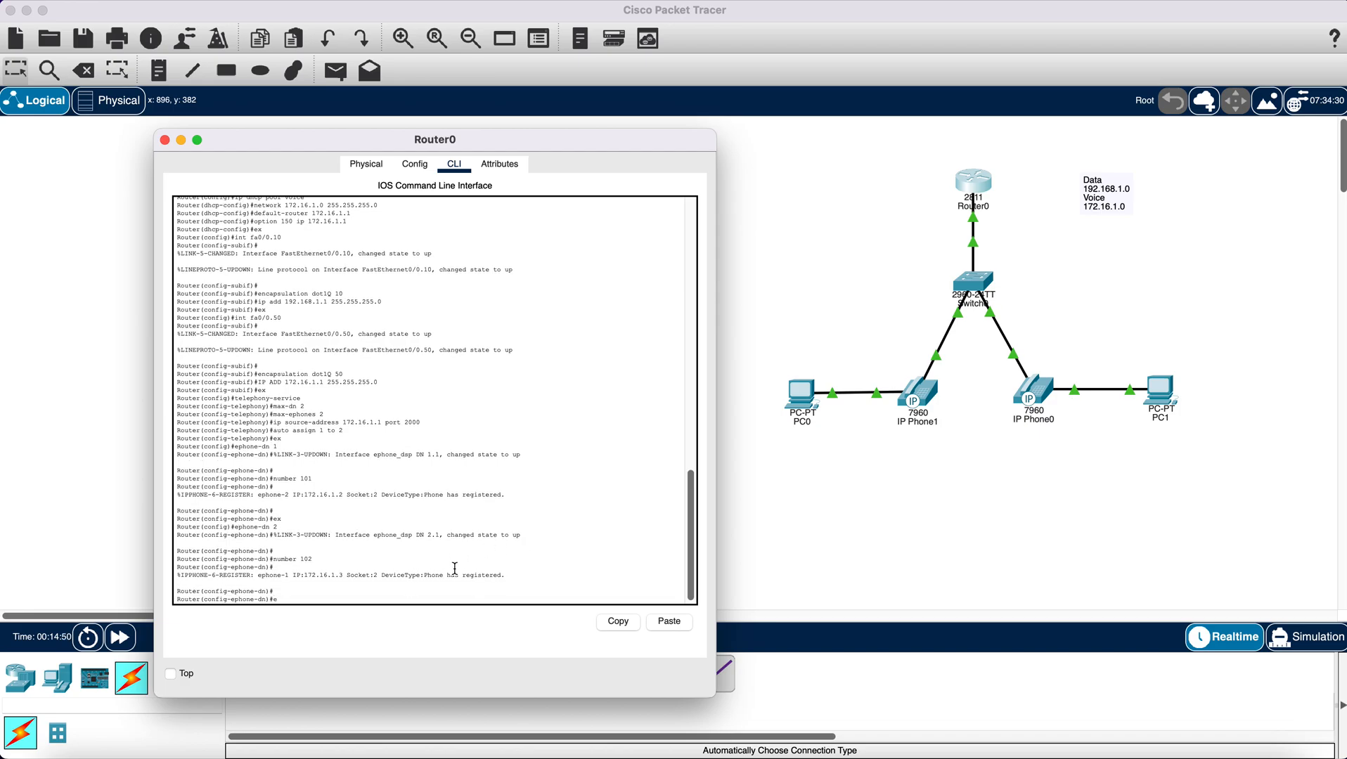
- Save the router's running configuration with do wr and close the Router0 window
key(Return)
text(do w)
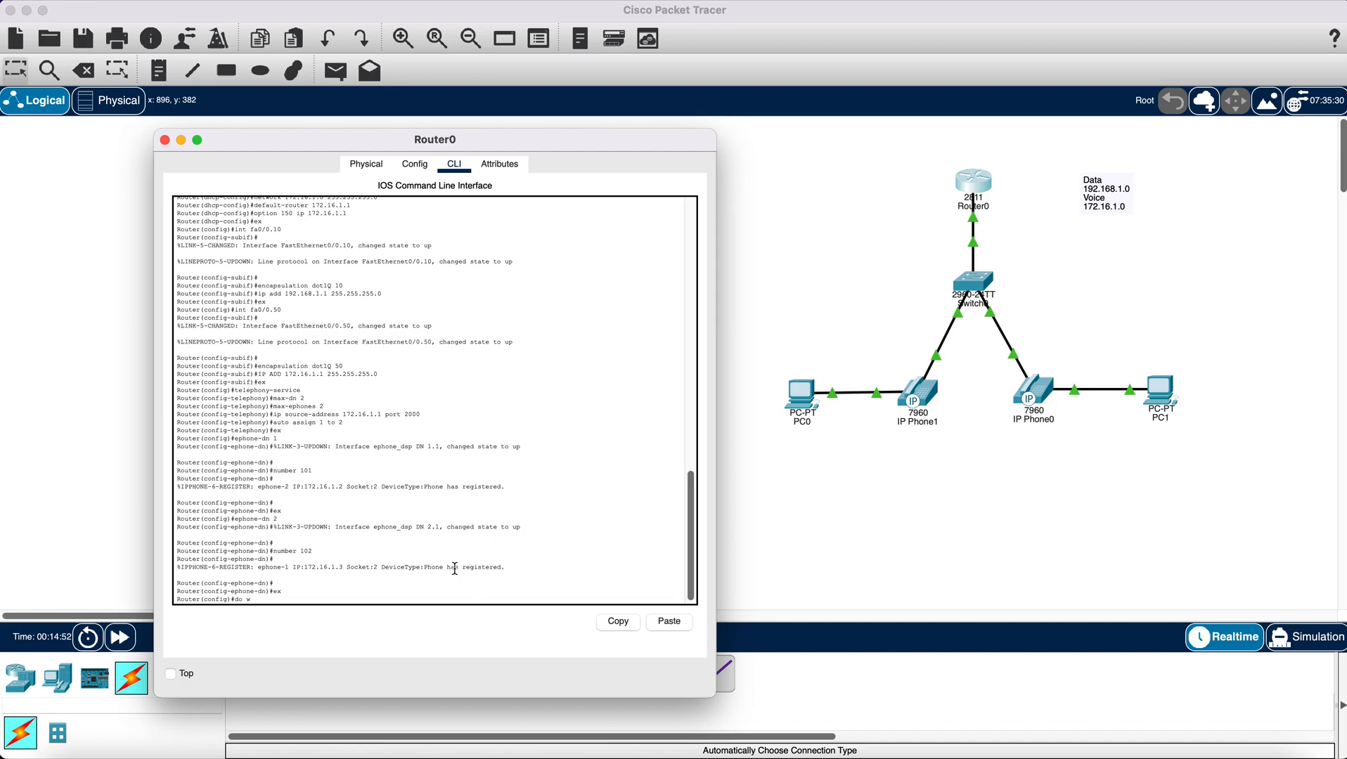
text(r)
key(Return)
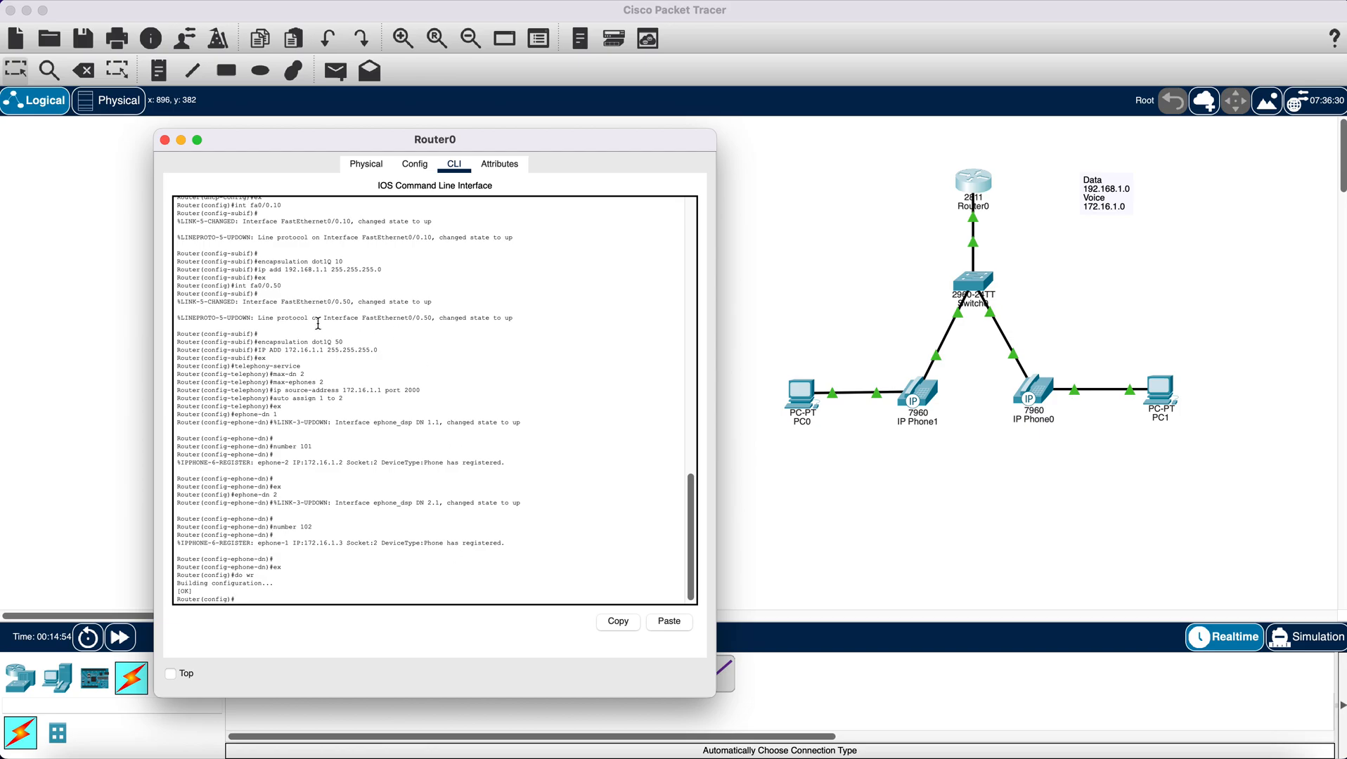
click(165, 140)
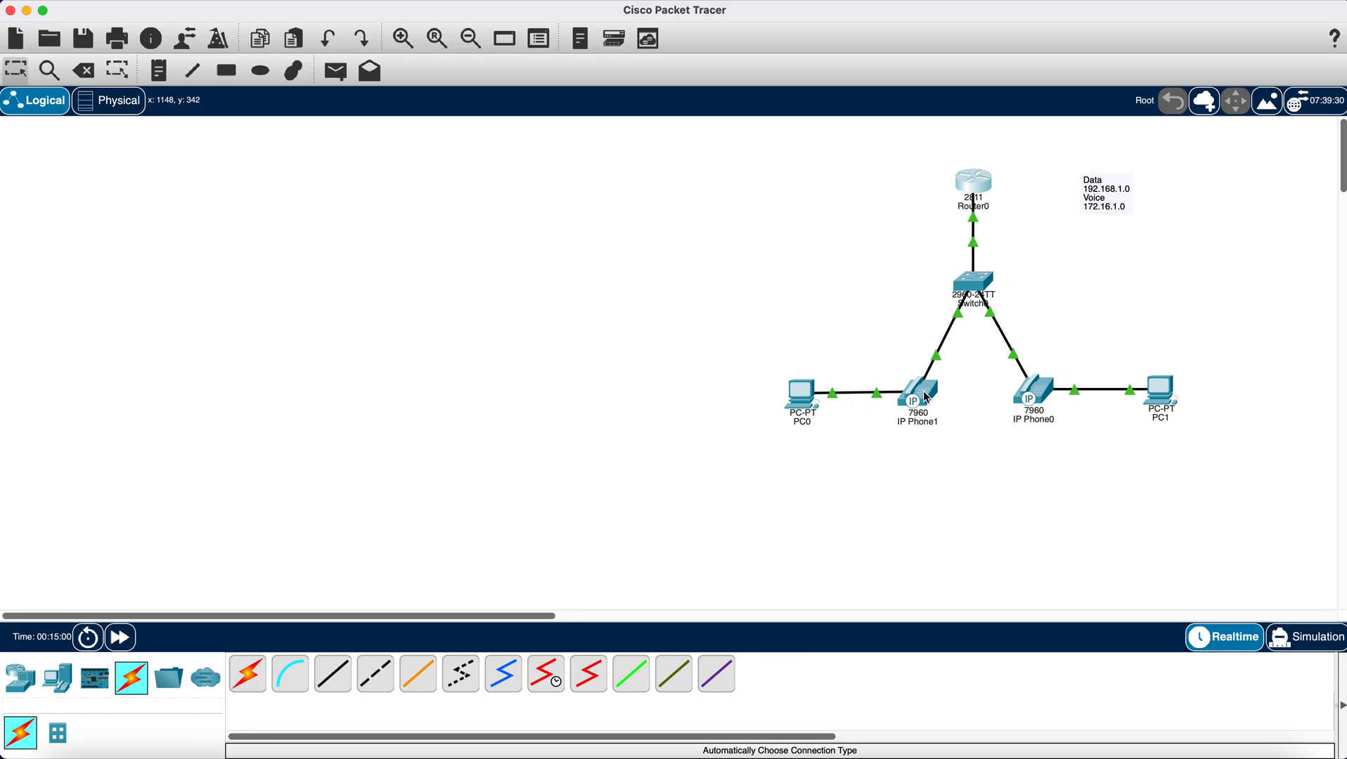
- Place a test call from IP Phone1 by dialing 101 on its keypad and lifting the handset
mouse_move(927, 399)
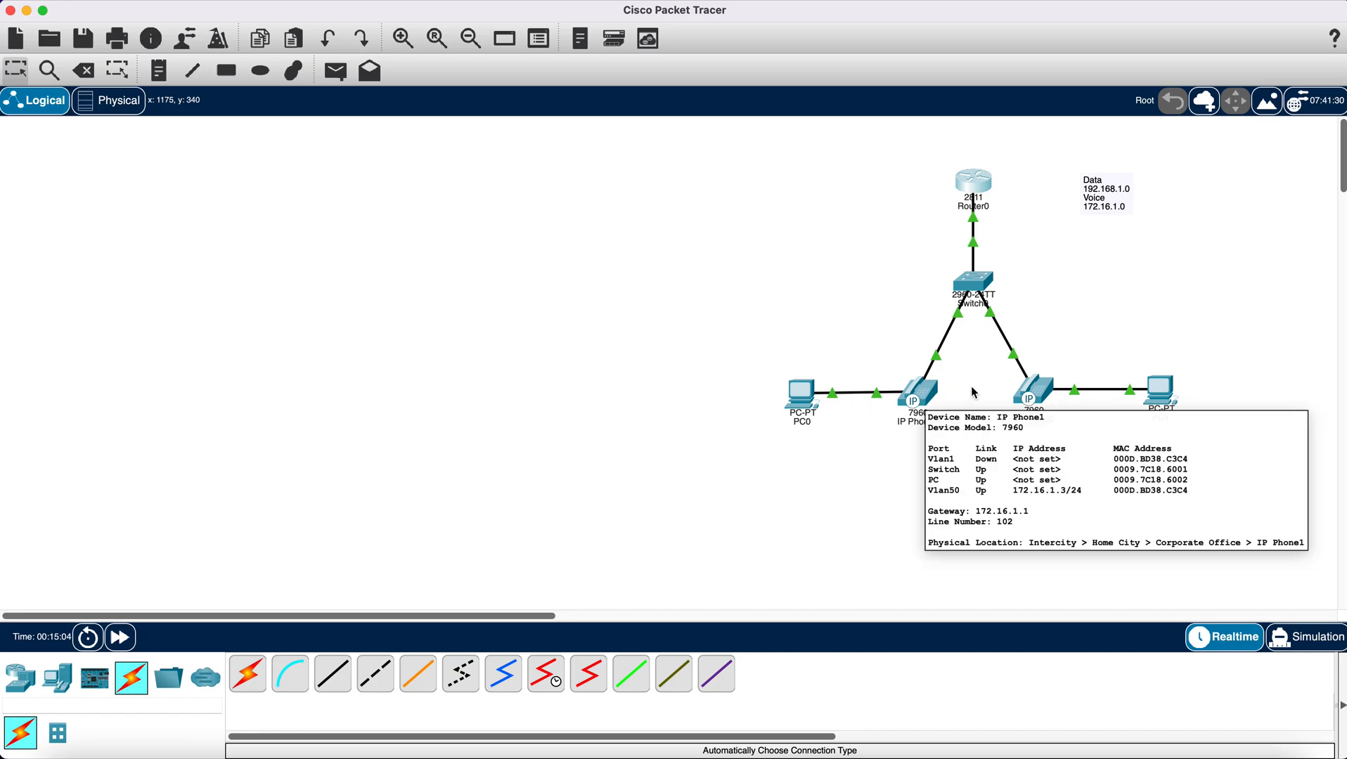
mouse_move(1046, 395)
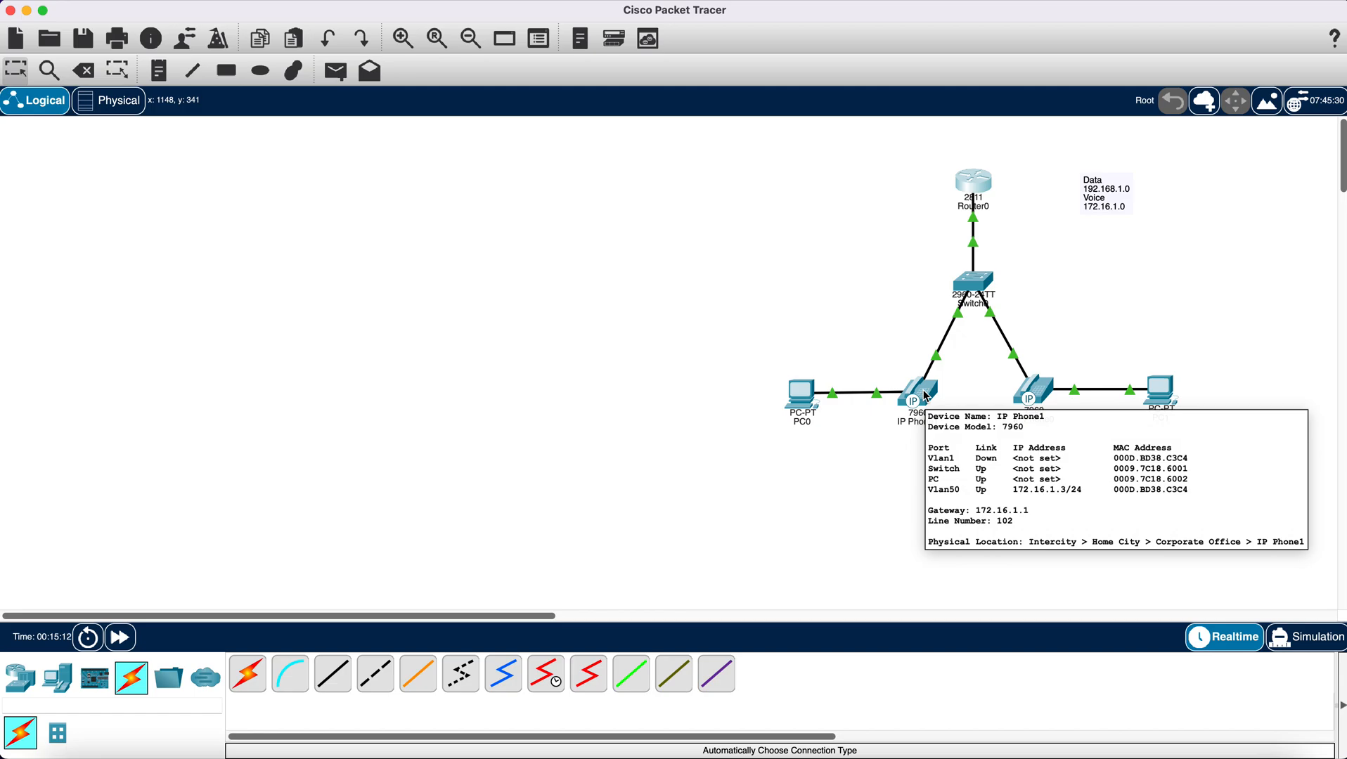
click(927, 398)
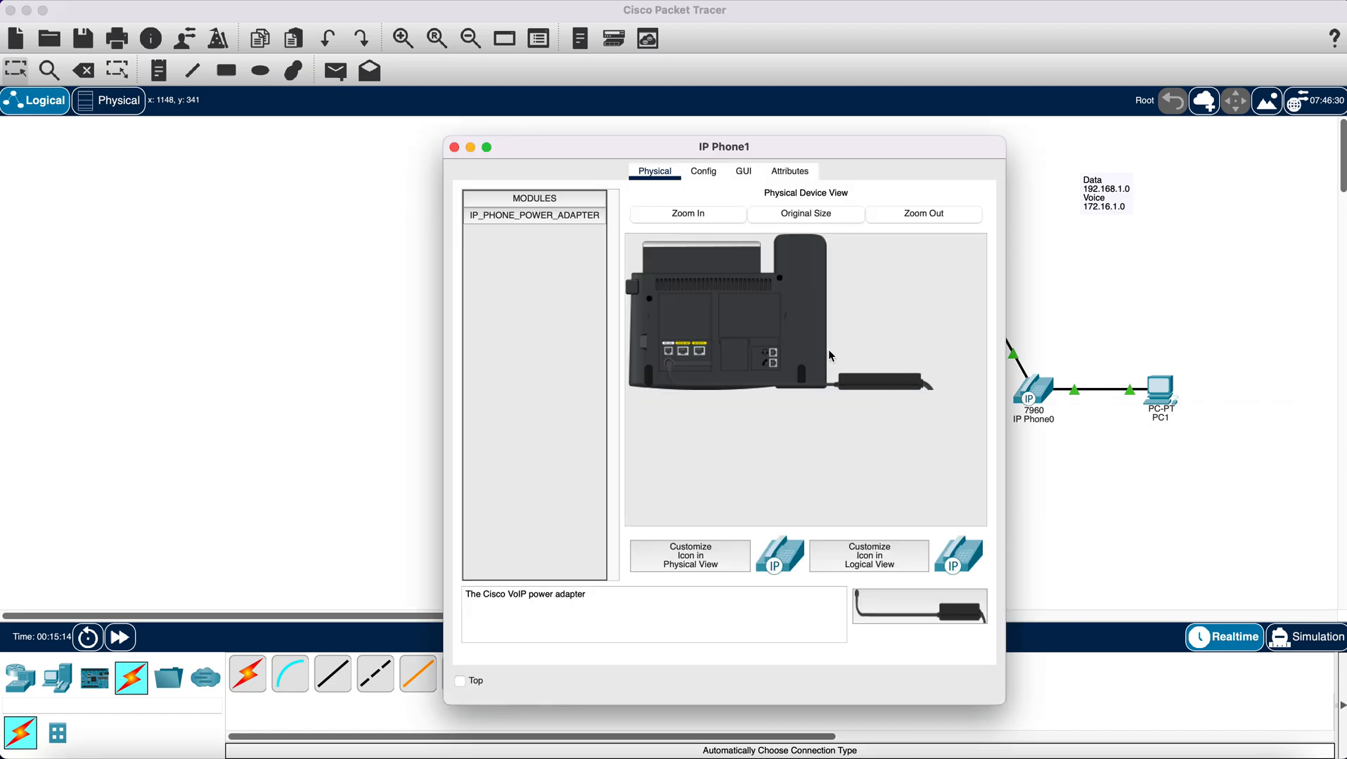
click(745, 173)
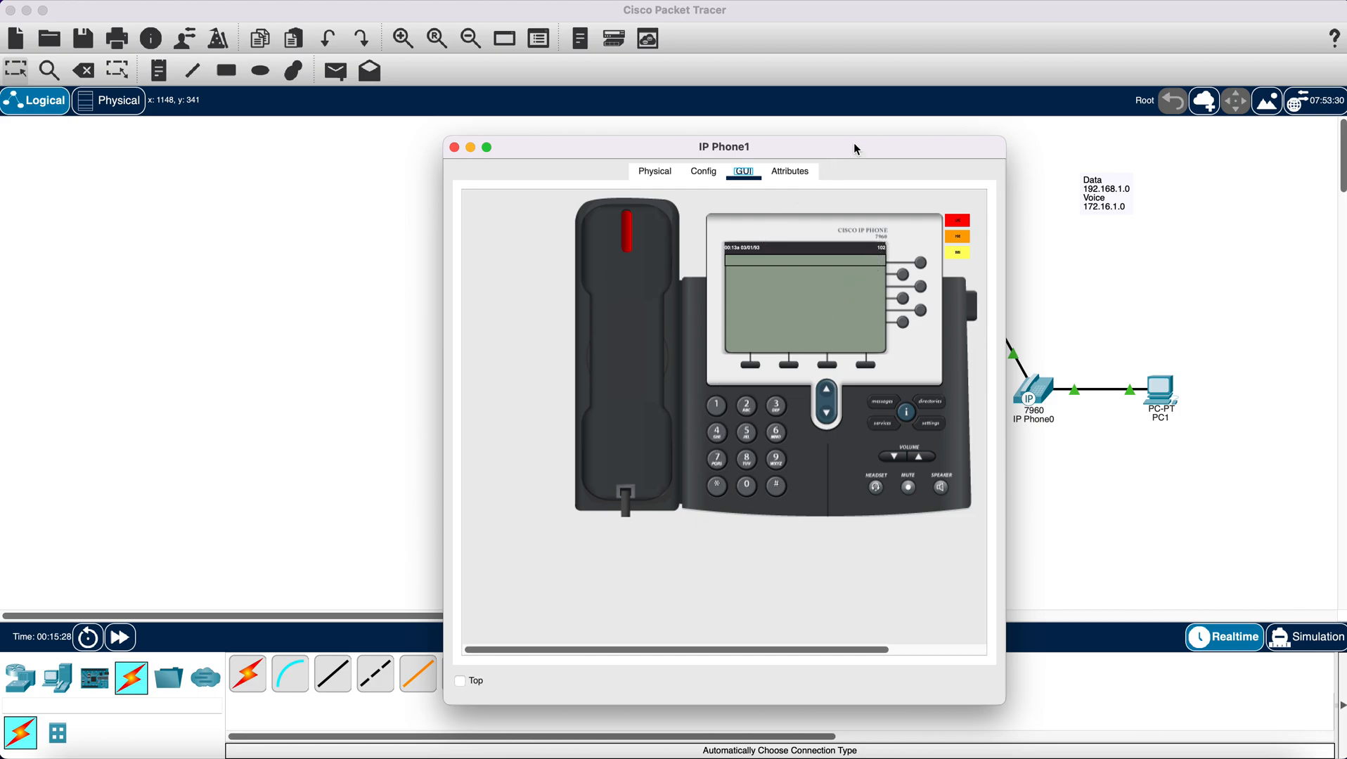
drag(853, 143, 484, 122)
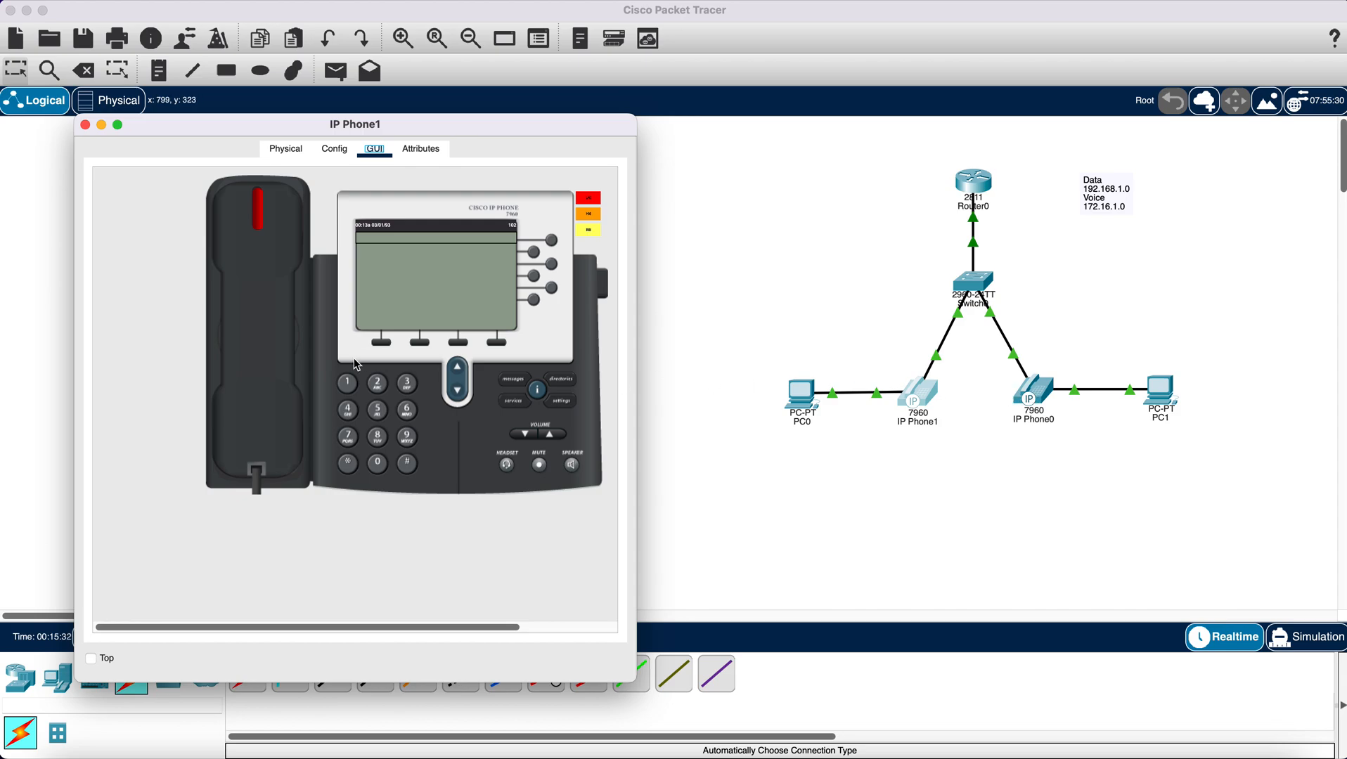
click(350, 389)
click(378, 465)
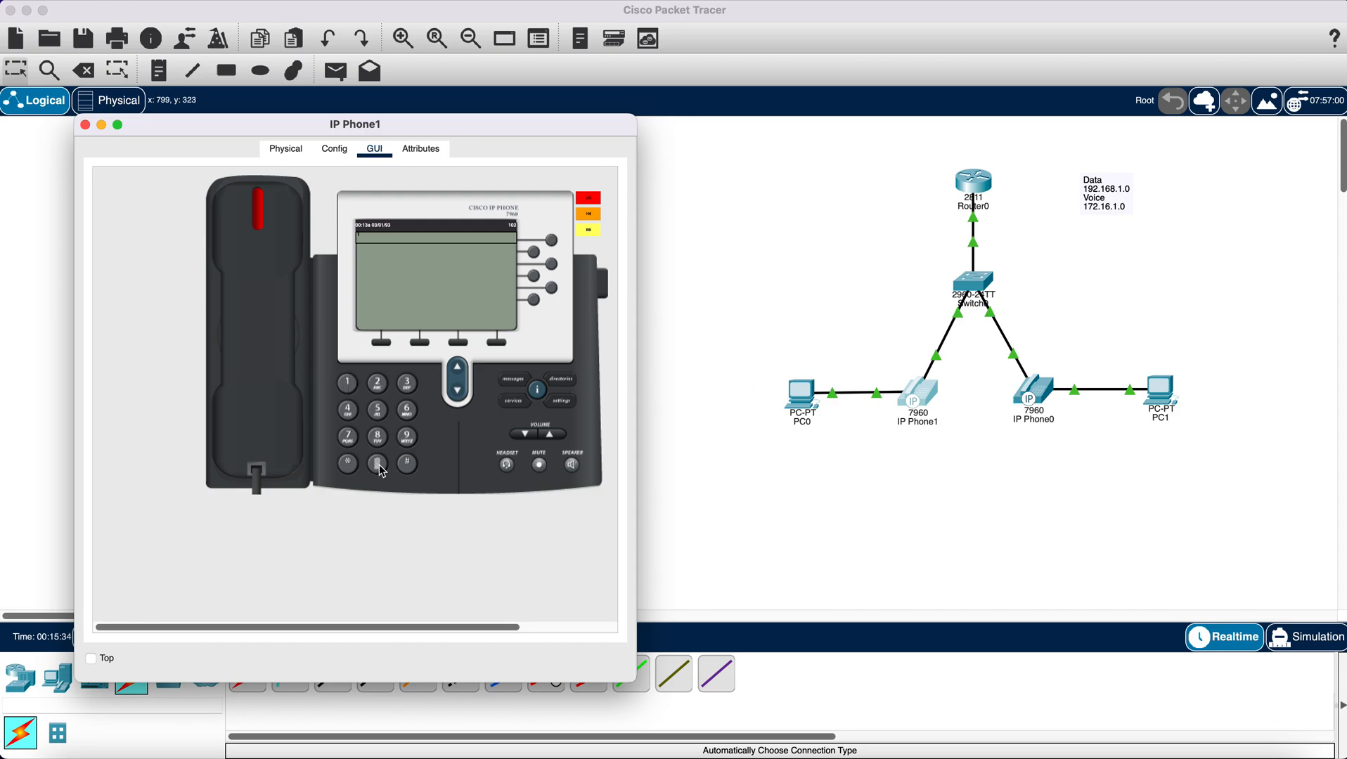
click(349, 386)
click(253, 274)
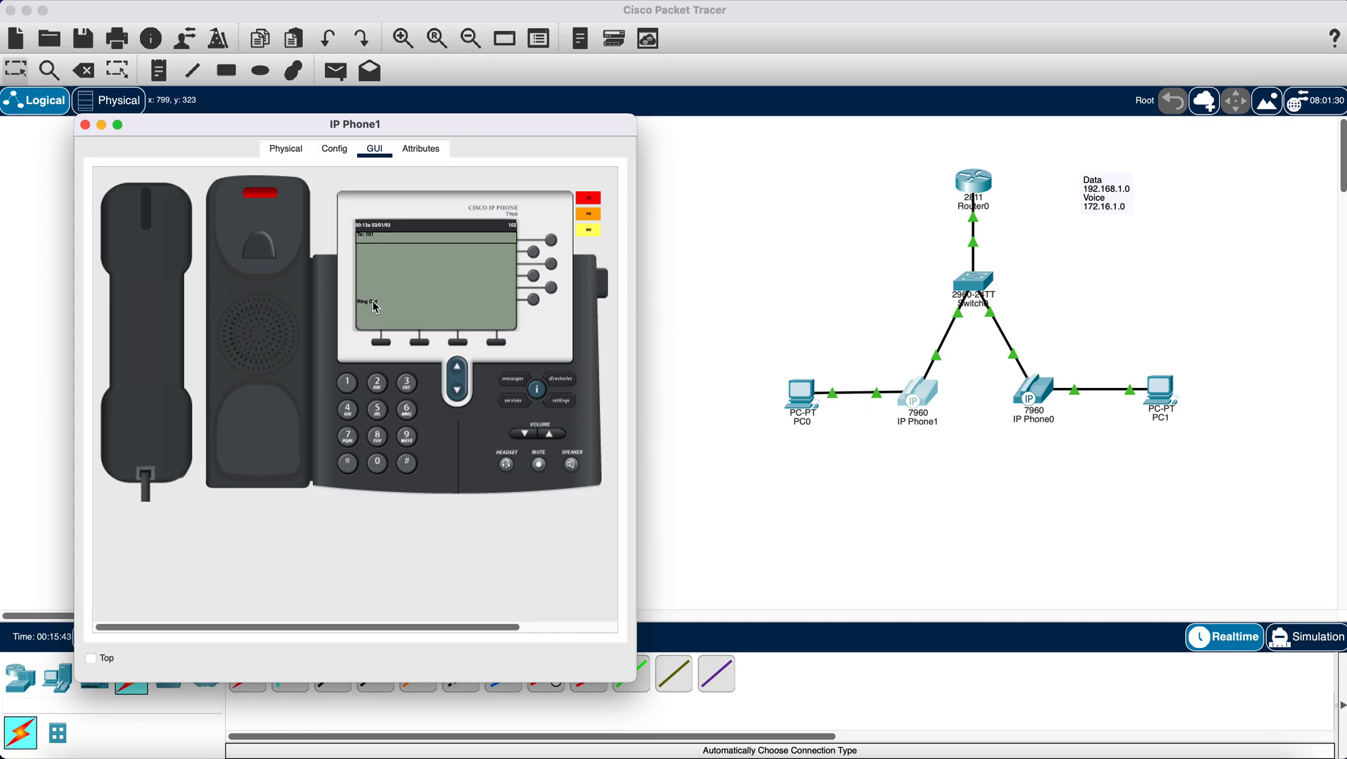
- Answer the incoming call on IP Phone0 by lifting its handset
click(1021, 405)
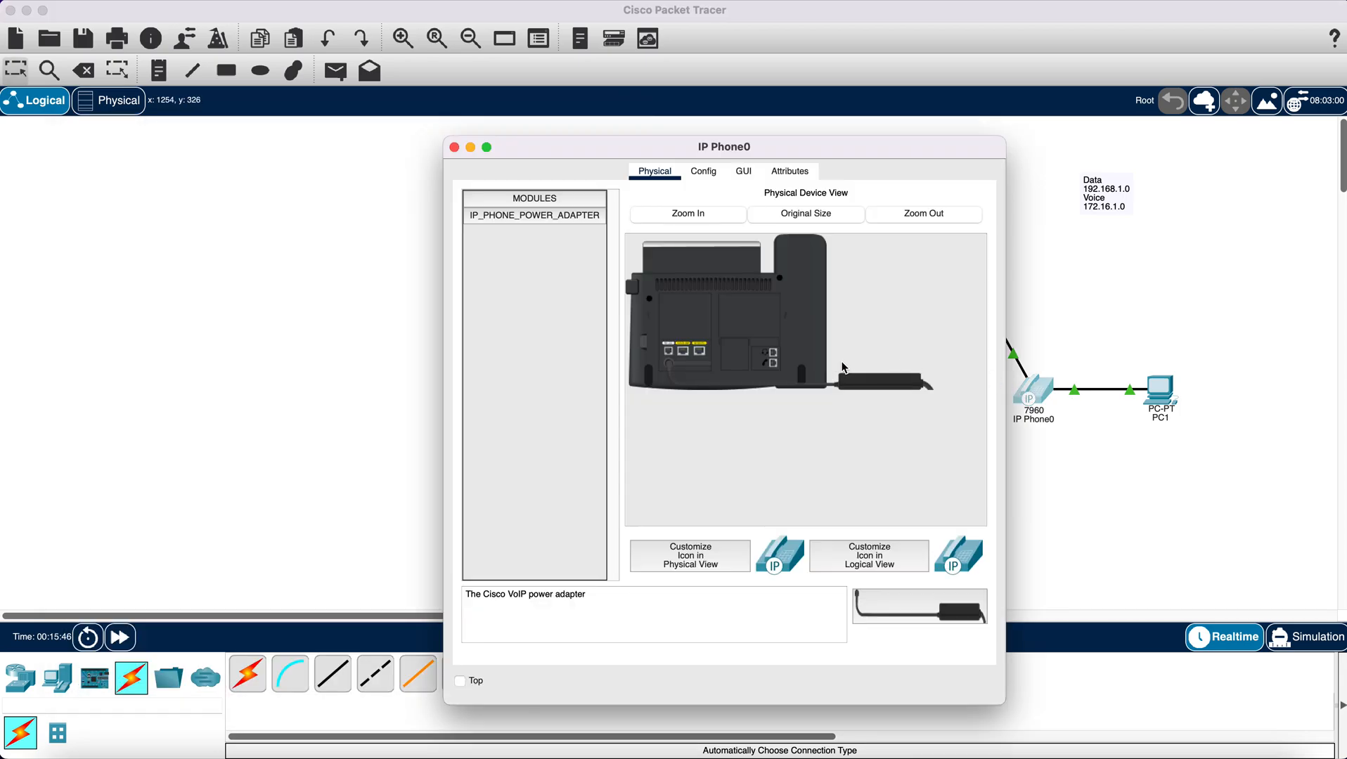
click(744, 172)
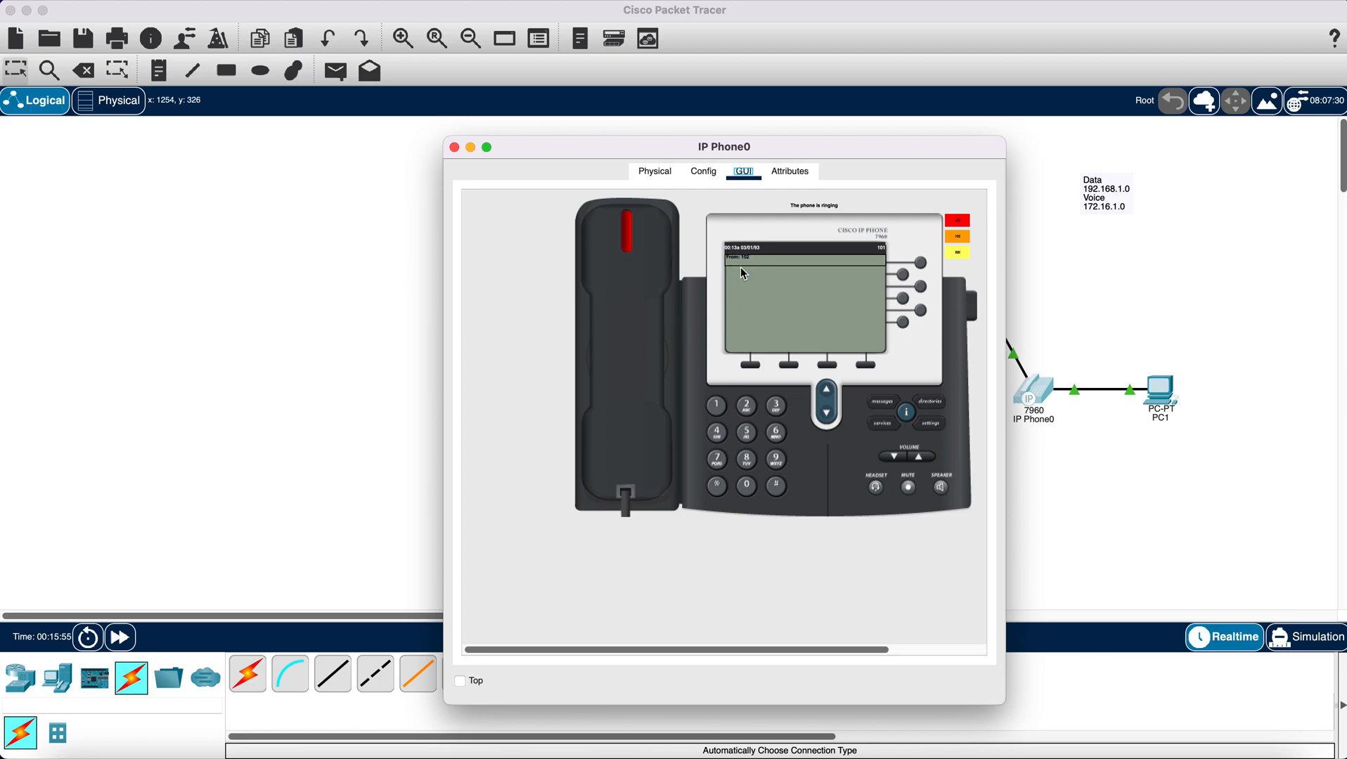
click(631, 337)
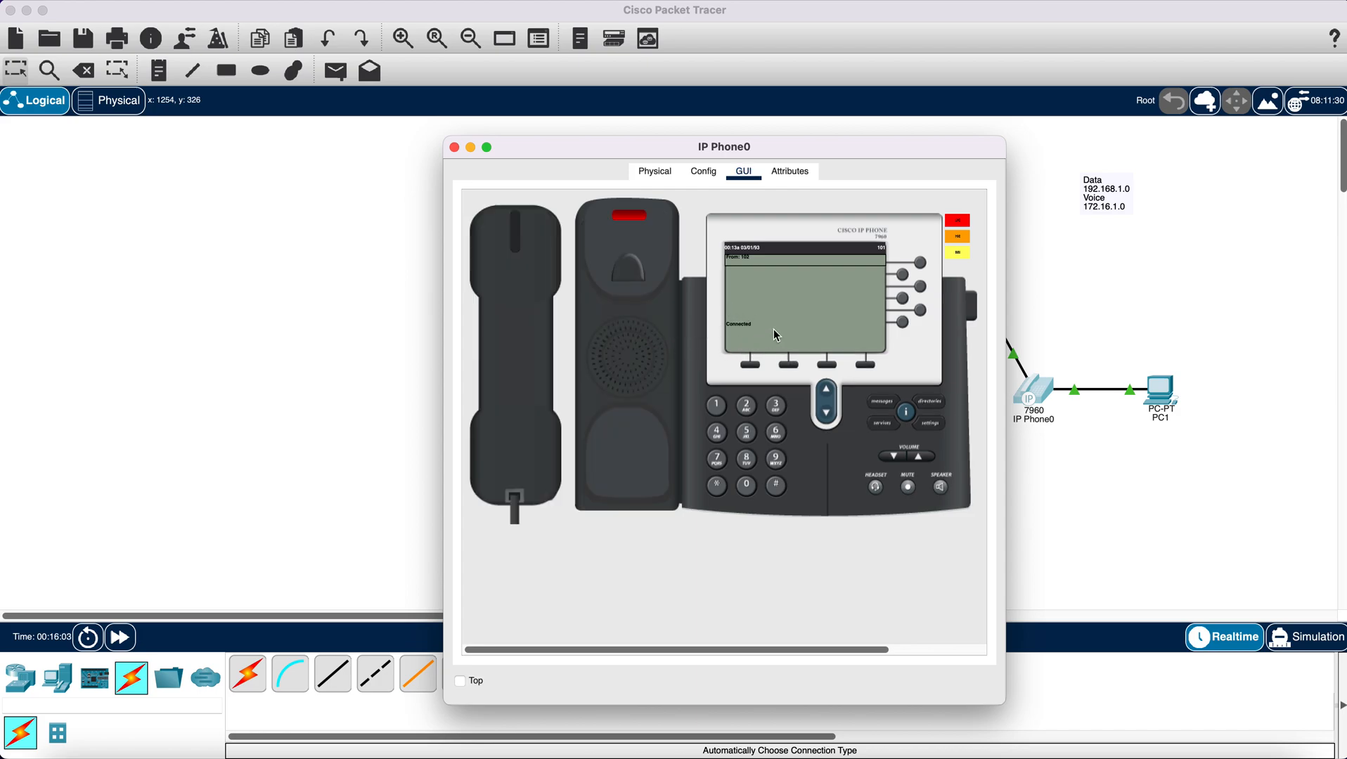